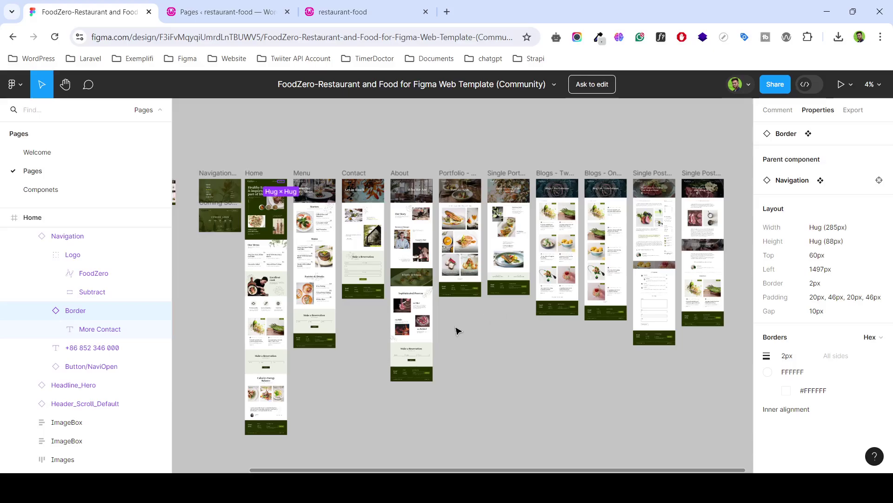
Zoom the Figma canvas in on the Home frame's footer, showing the logo, Contact column and signup form.
scroll(239, 447, up, 3)
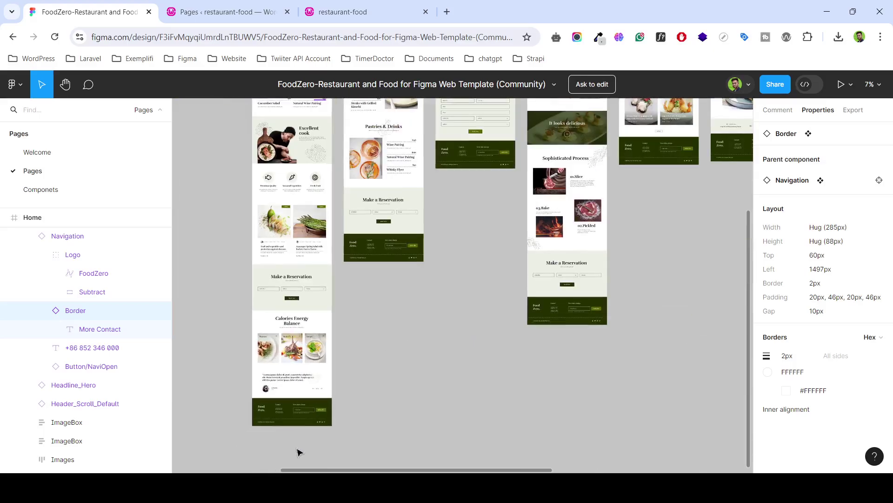
scroll(360, 385, down, 3)
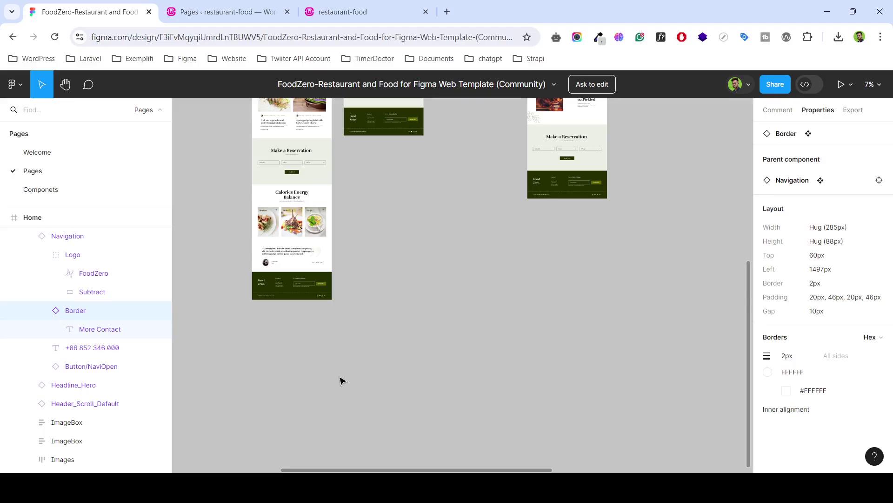
scroll(341, 378, up, 2)
scroll(291, 351, up, 2)
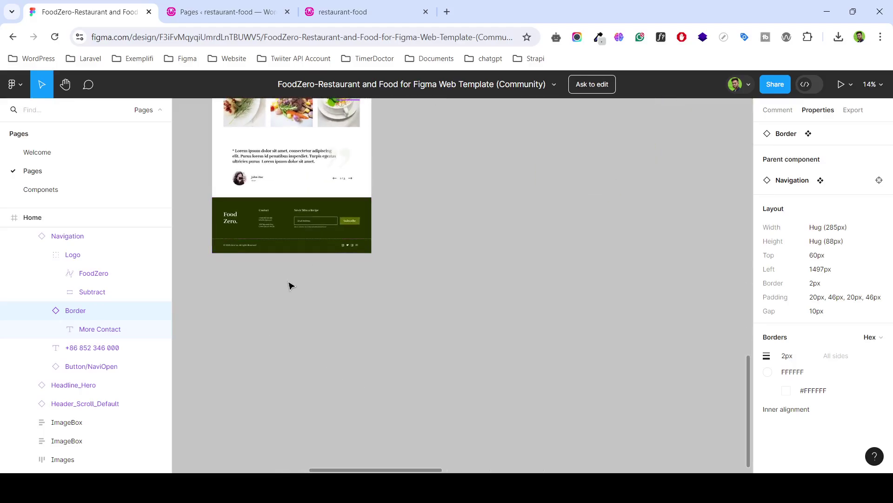
scroll(287, 285, up, 1)
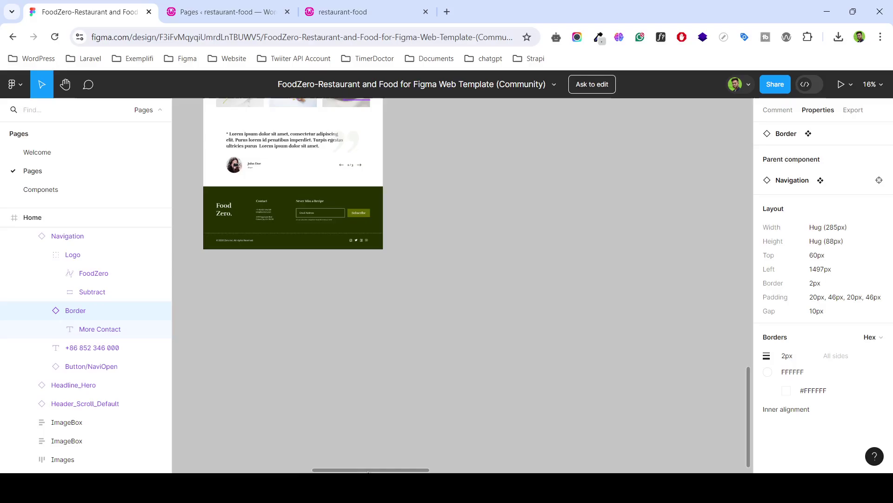
drag(382, 470, 363, 470)
scroll(423, 288, up, 1)
scroll(502, 268, up, 2)
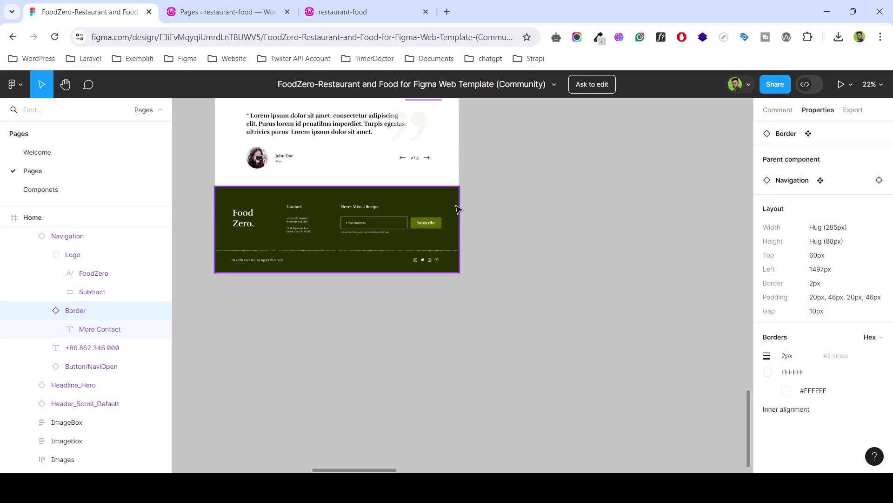
In Divi Theme Builder, choose Add Global Footer > Build Global Footer on the Default Website Template.
click(227, 3)
mouse_move(27, 386)
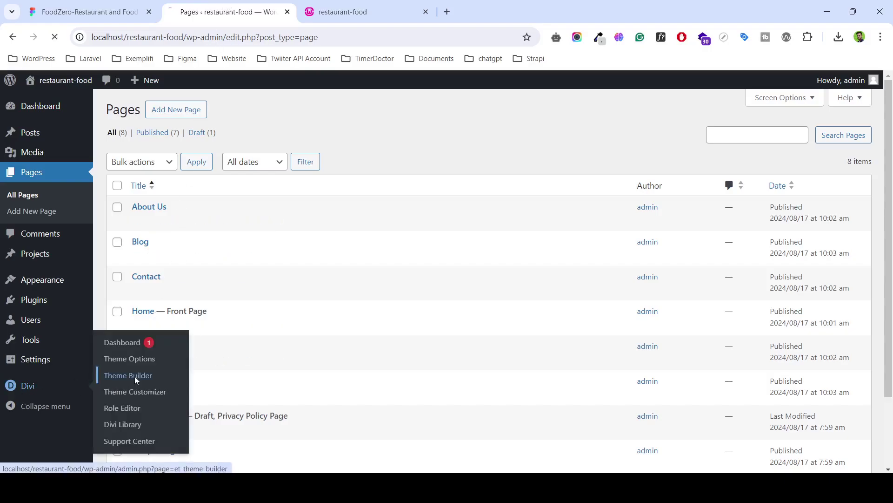
click(359, 14)
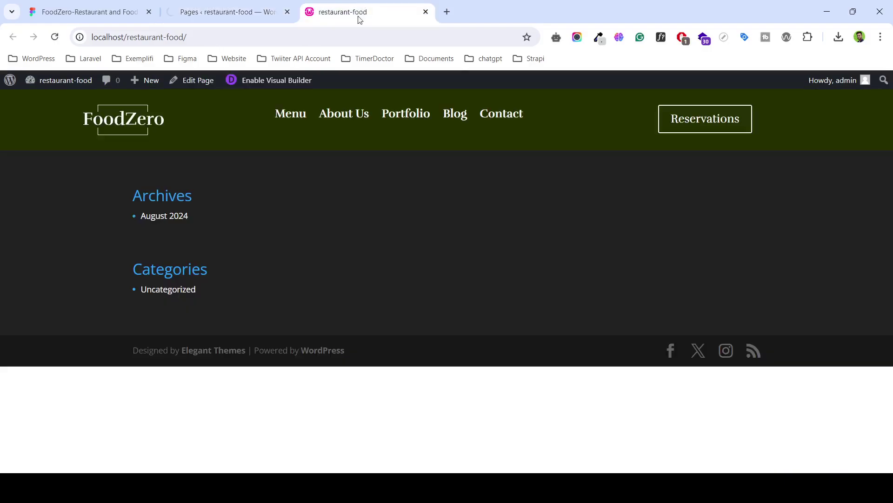
click(223, 11)
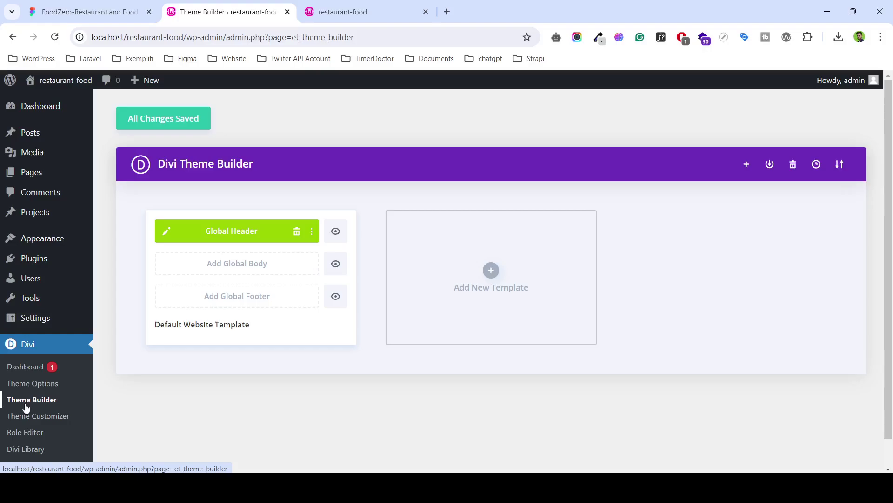
mouse_move(251, 278)
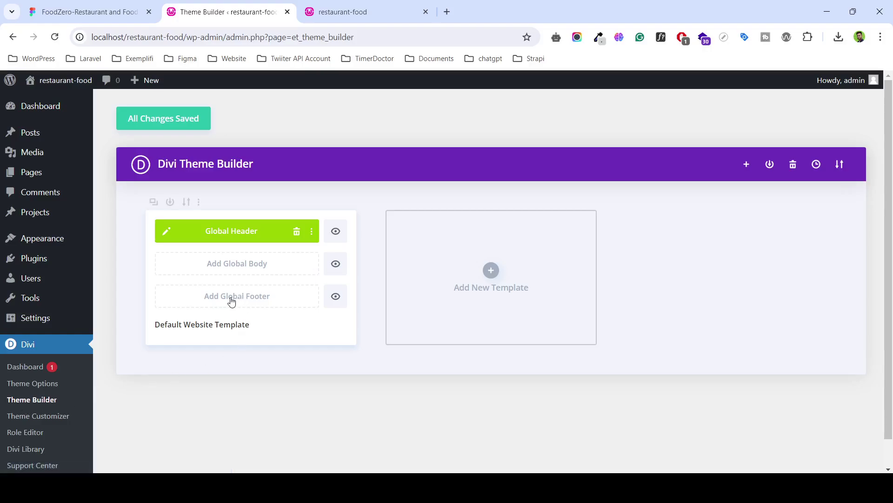
click(231, 302)
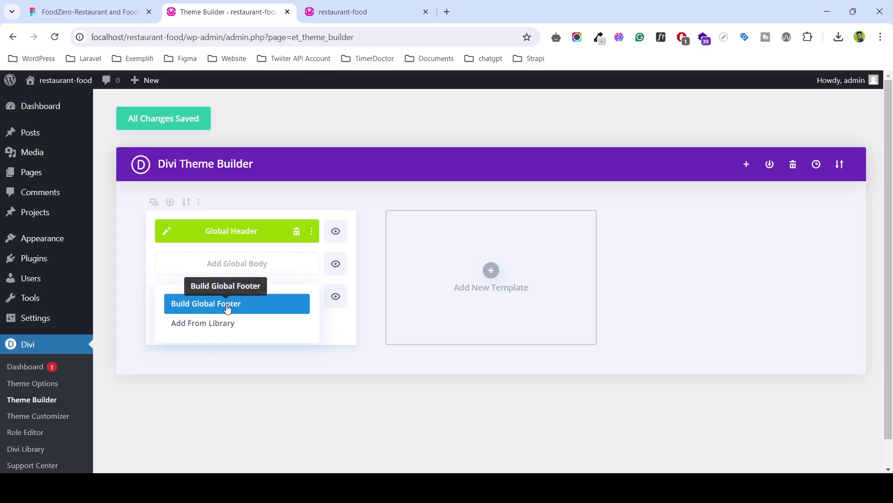
click(228, 308)
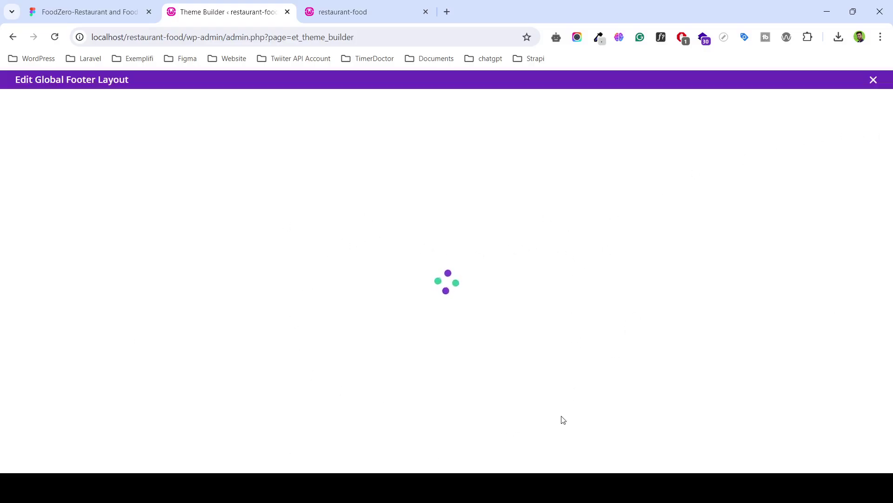
Select the Food Zero. logo in the Figma footer while the footer builder loads.
click(138, 13)
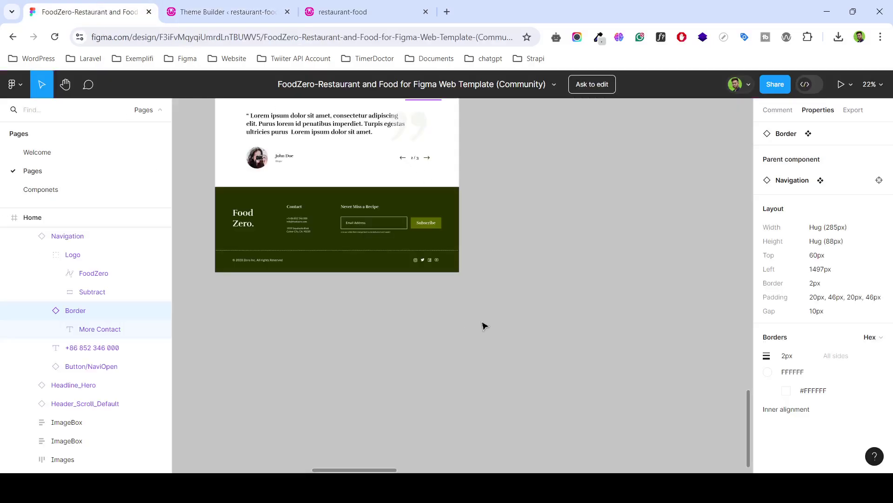
scroll(260, 256, up, 3)
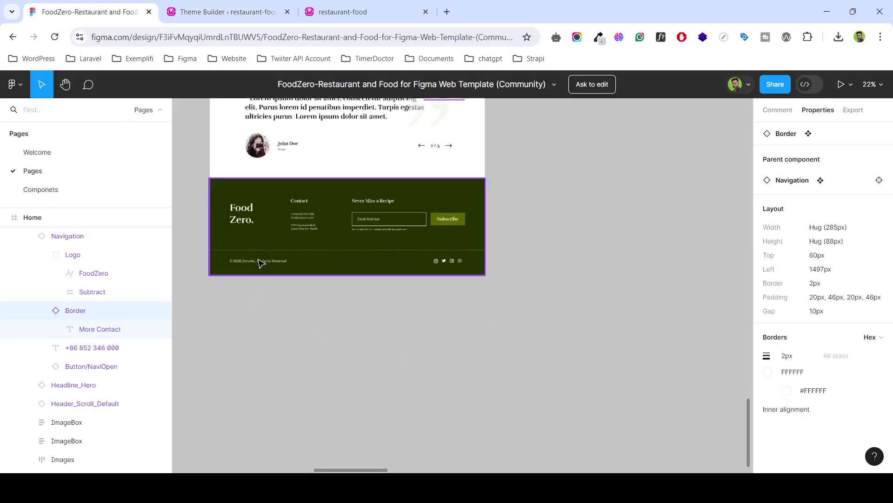
click(243, 226)
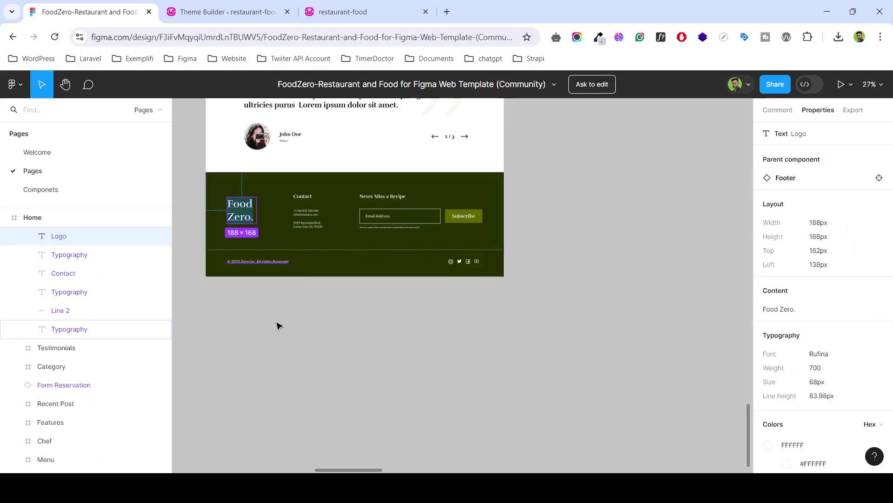
click(380, 6)
click(228, 12)
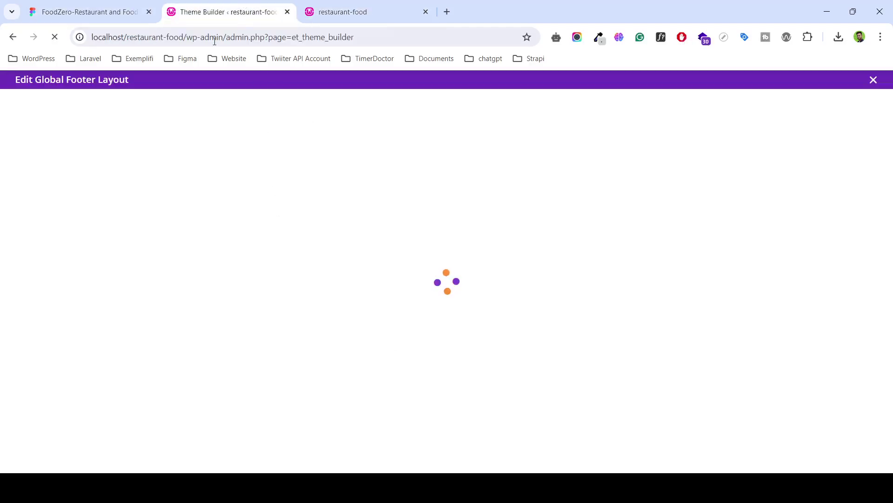
click(88, 12)
Frame the whole footer and select the Food Zero. logo text layer.
click(298, 302)
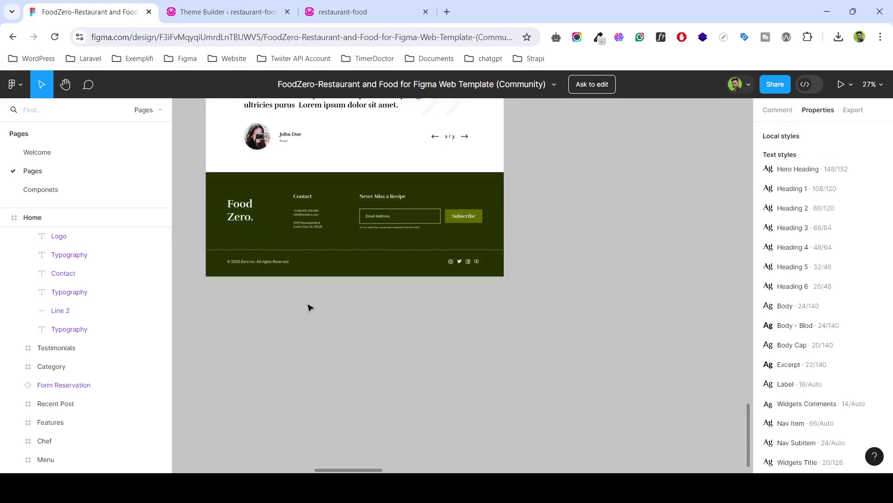
scroll(288, 306, up, 2)
drag(349, 471, 341, 471)
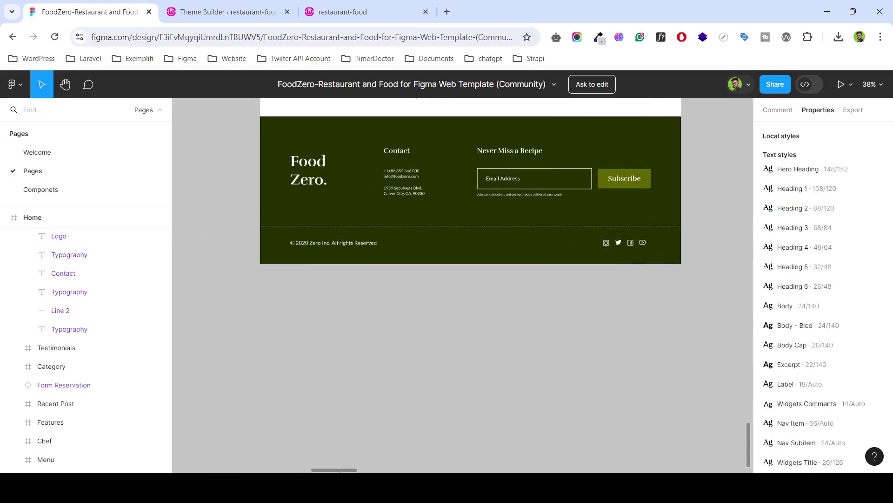
scroll(367, 309, up, 2)
click(318, 226)
double_click(318, 227)
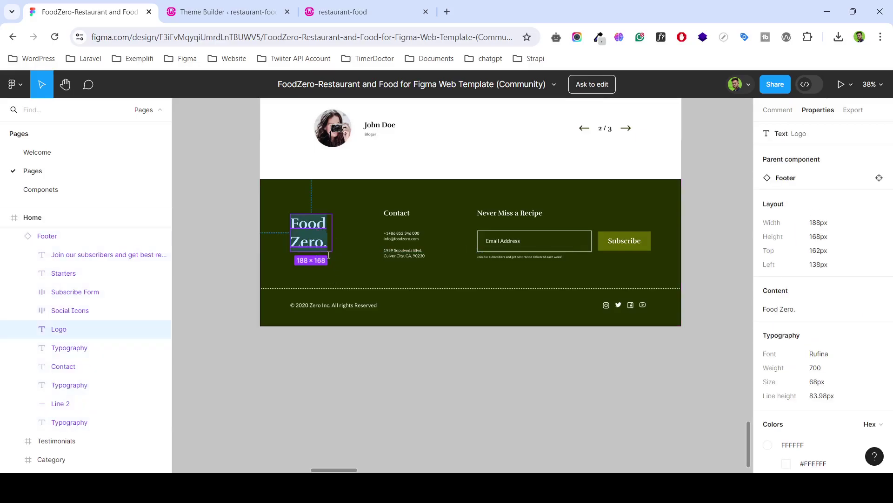
click(336, 255)
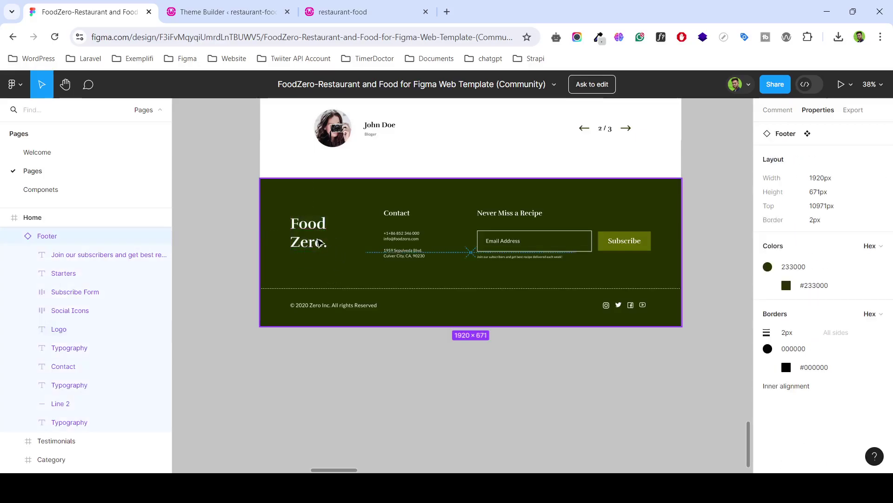
click(320, 242)
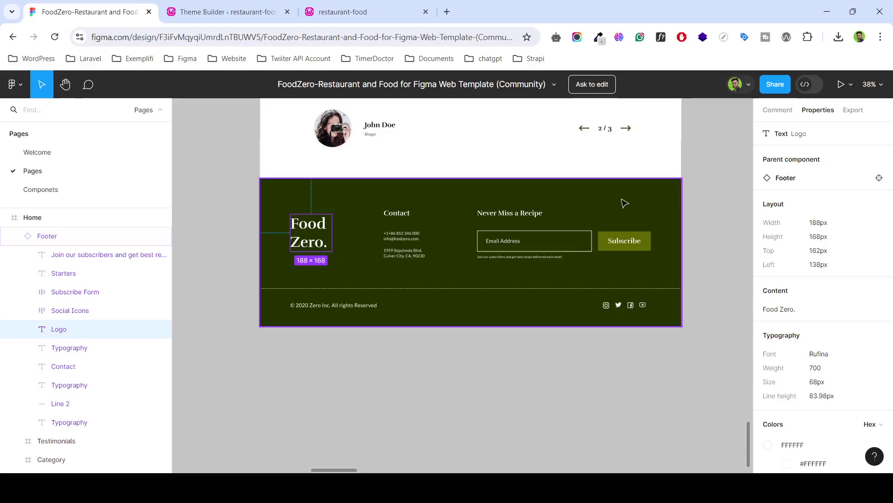
Export the Food Zero. logo as a 2x PNG.
click(853, 111)
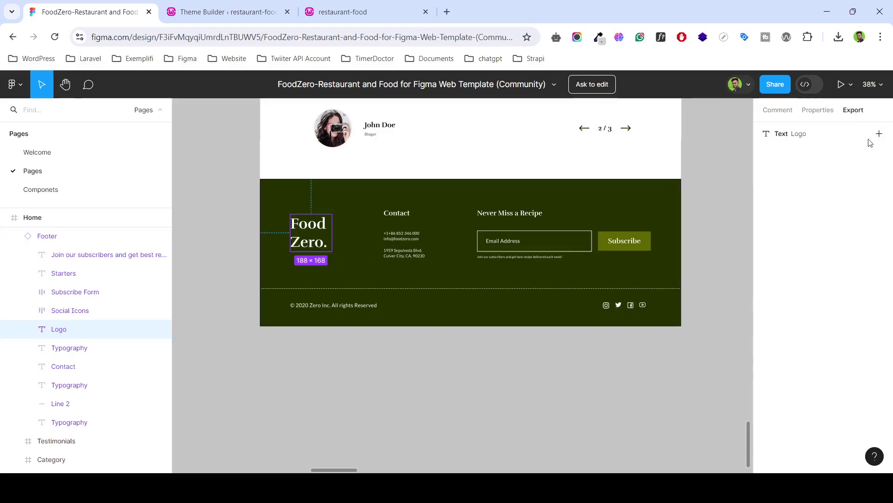
click(879, 134)
click(777, 155)
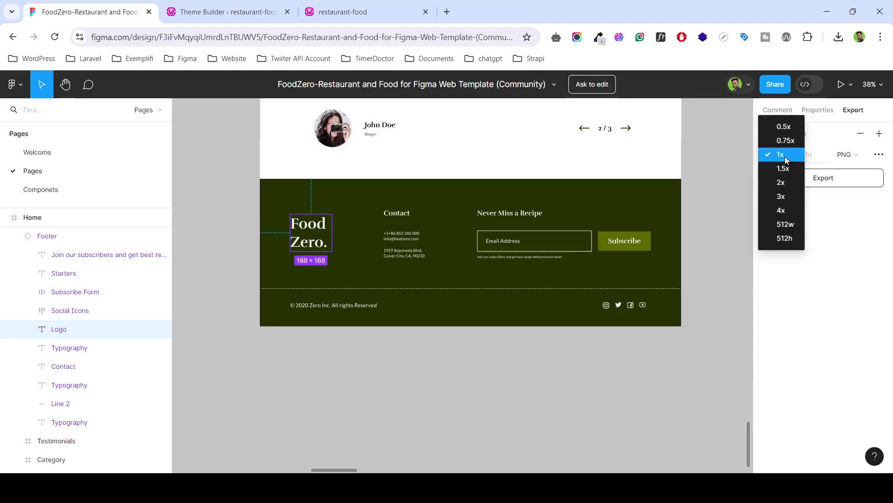
click(784, 183)
click(843, 179)
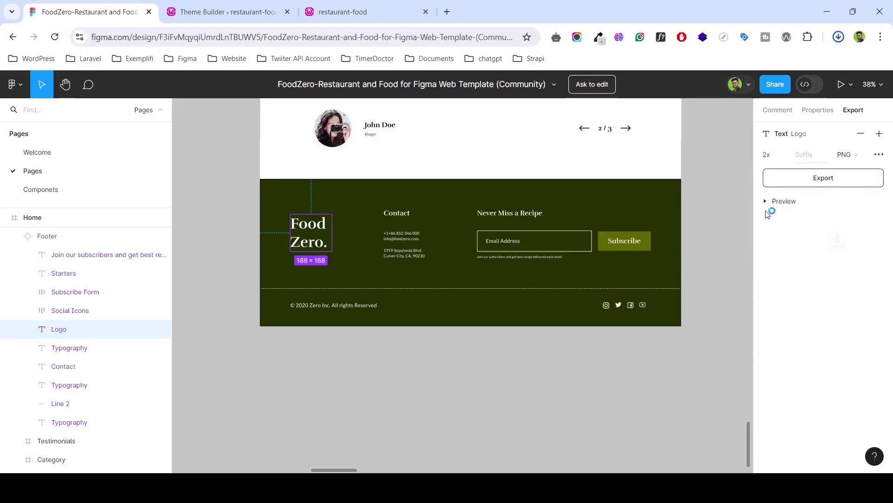
click(349, 11)
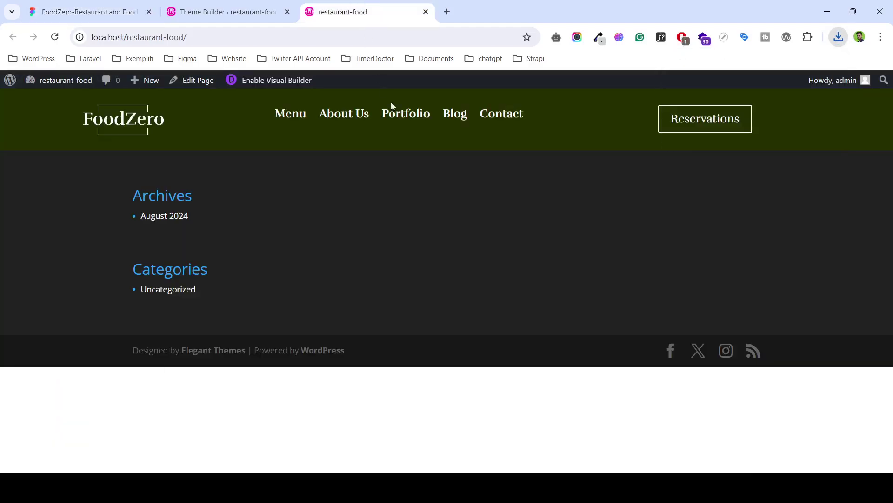
click(251, 6)
click(88, 11)
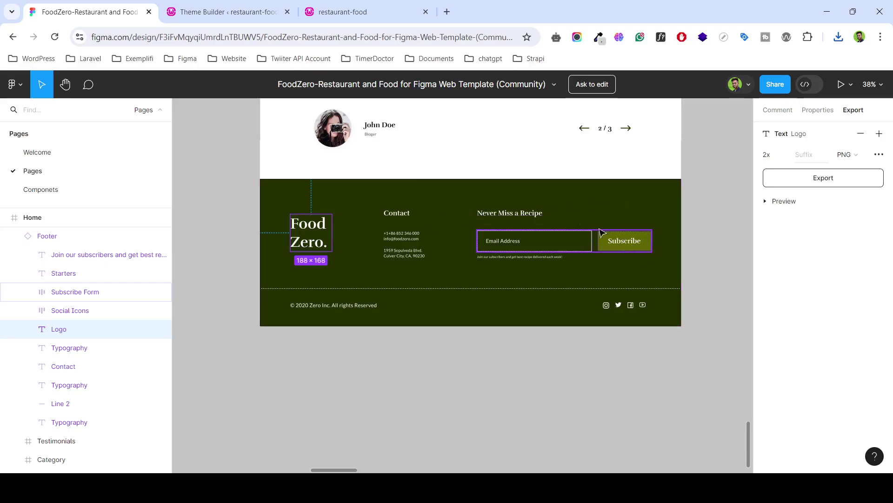
Add a three-column row to the empty footer section.
click(343, 11)
click(228, 12)
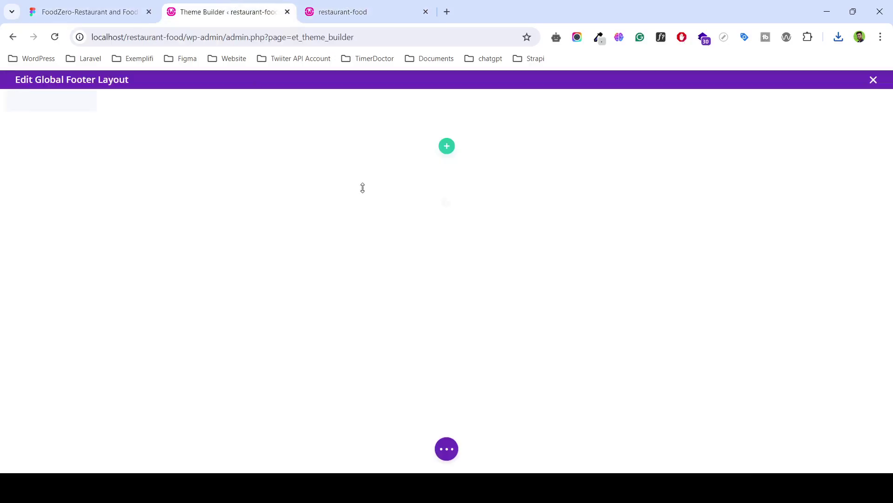
click(447, 148)
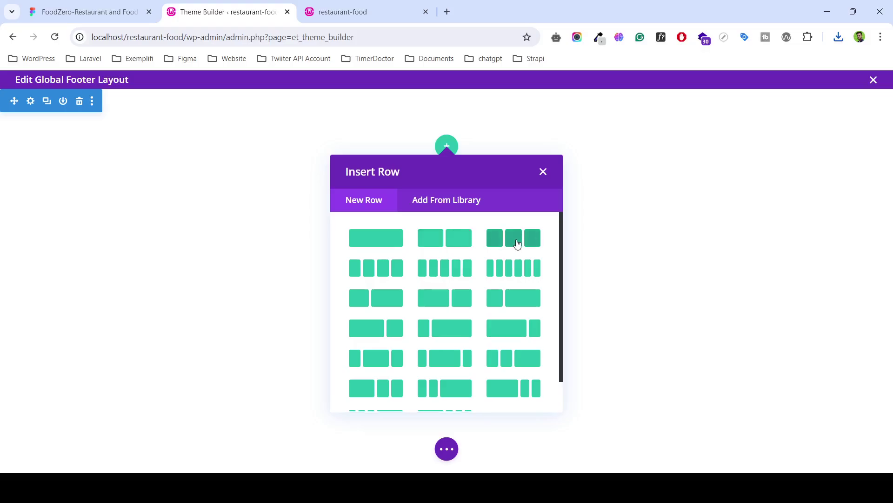
click(506, 244)
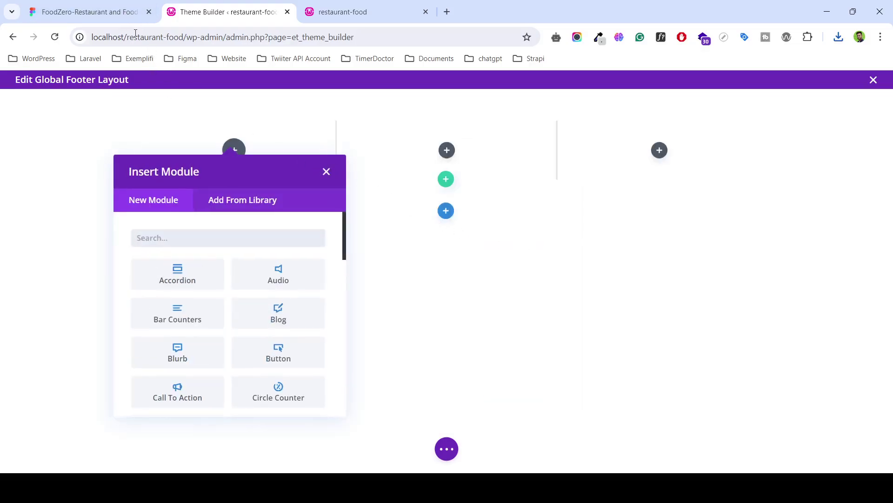
Add an Image module to the first footer column via an 'IMAGE' search.
click(88, 11)
click(224, 12)
text(IMAGE)
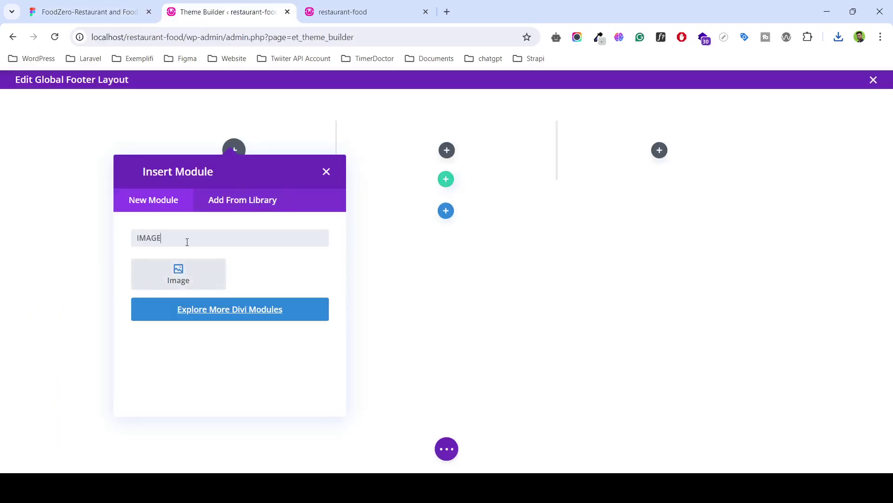
click(195, 276)
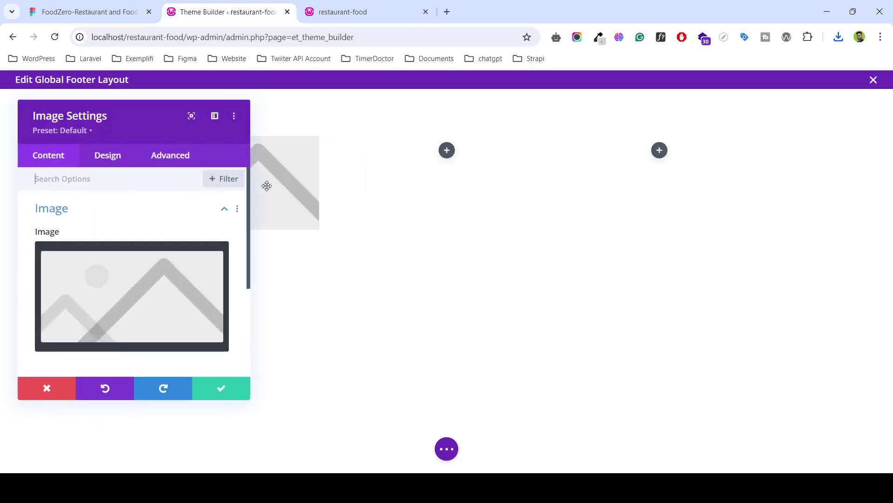
Upload the Logo-2.png logo file through the image picker.
click(140, 304)
click(174, 132)
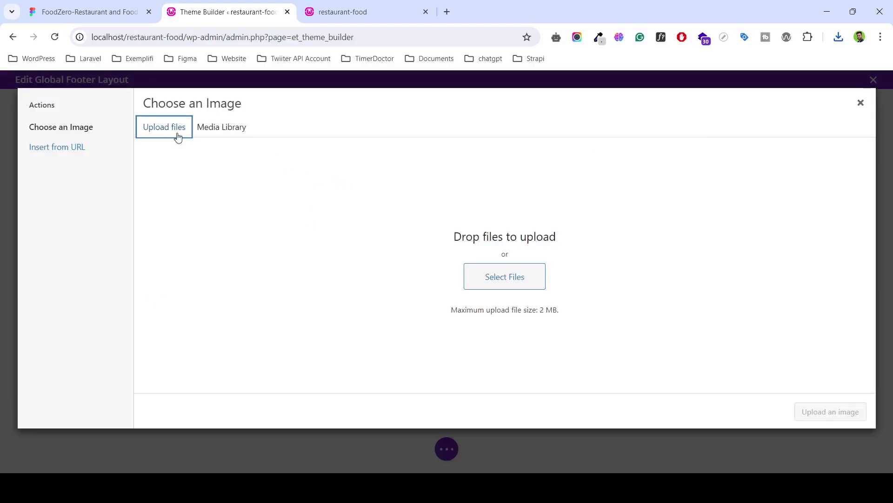
click(475, 275)
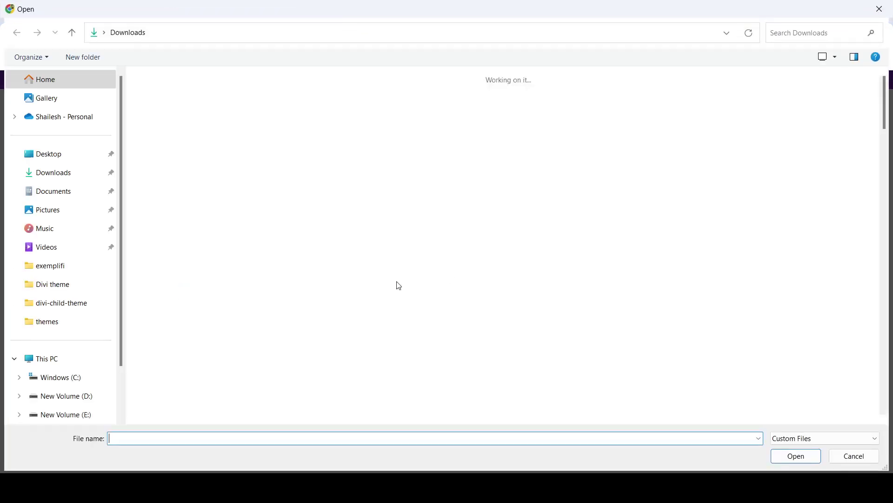
click(791, 455)
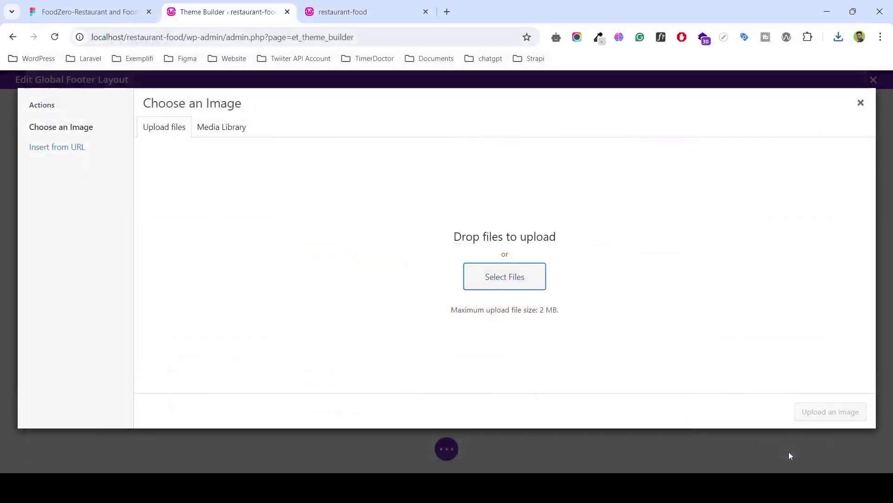
Insert the uploaded logo into the image module and save it.
click(138, 5)
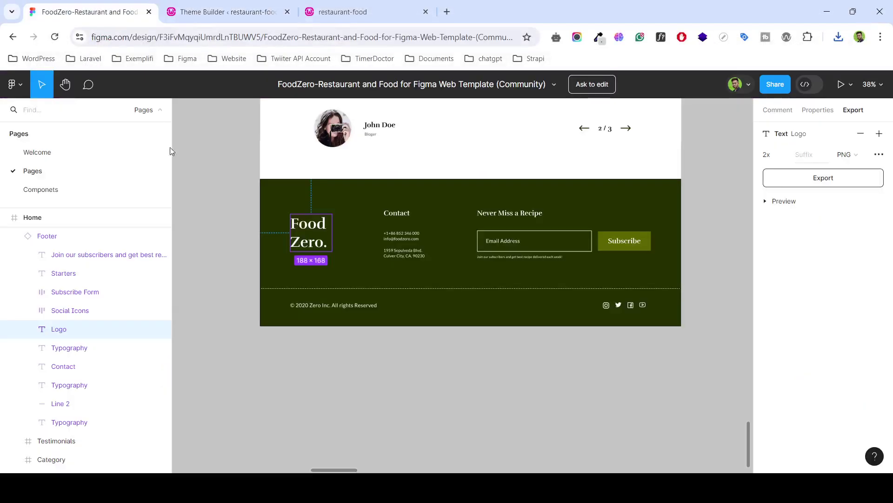
click(668, 201)
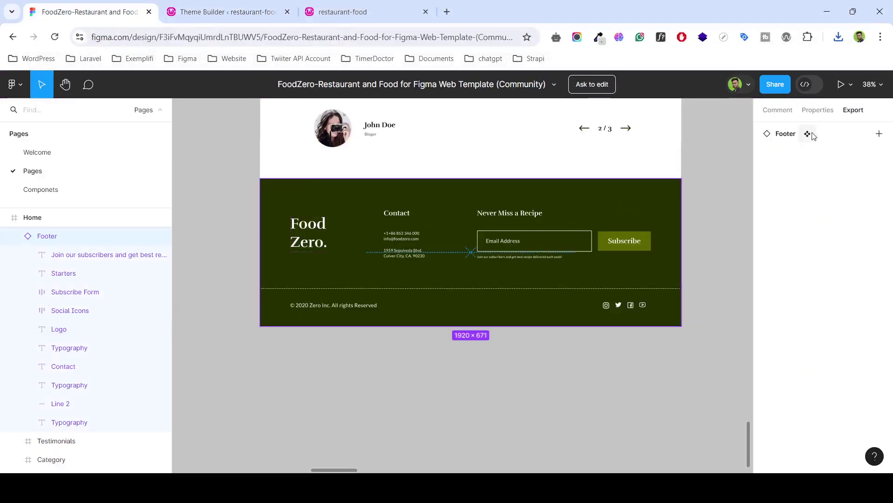
click(818, 110)
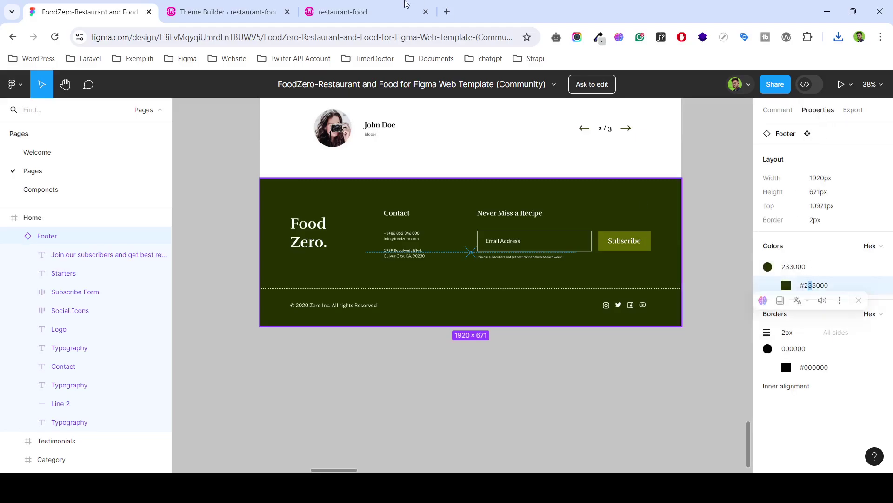
click(345, 11)
click(269, 6)
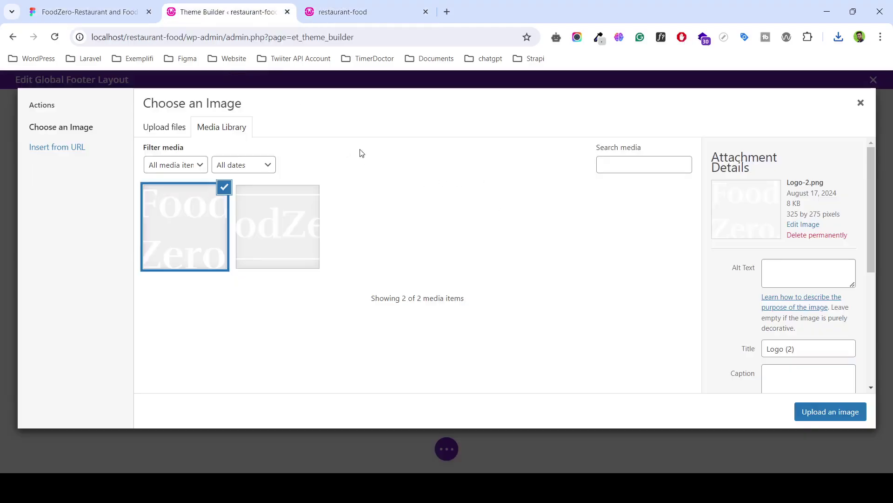
click(819, 411)
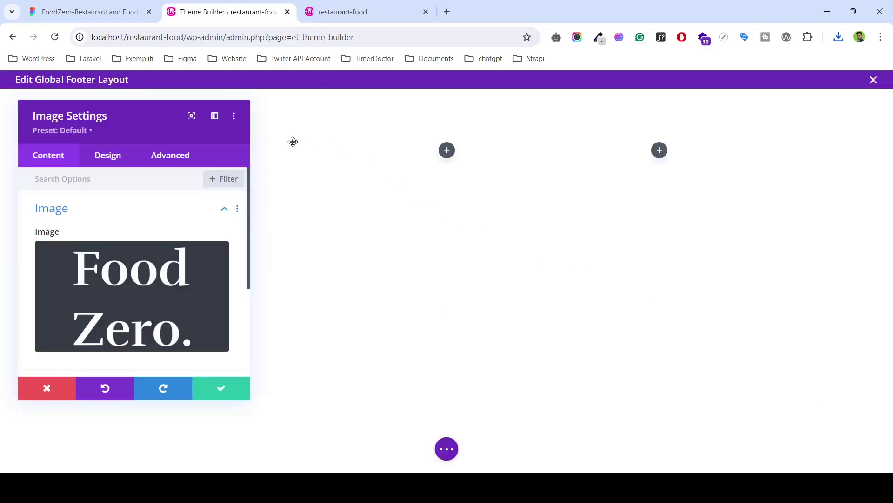
click(245, 396)
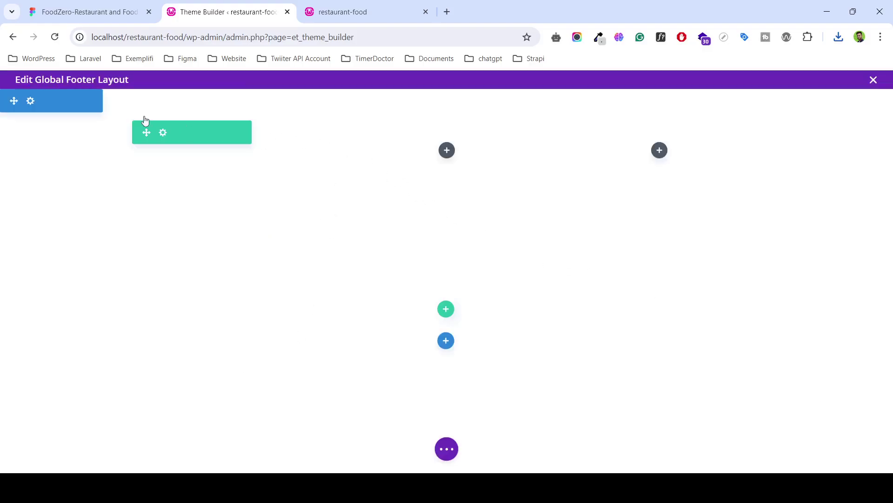
Give the footer section background colour #233000, copied from the Figma footer's fill.
click(32, 104)
click(116, 241)
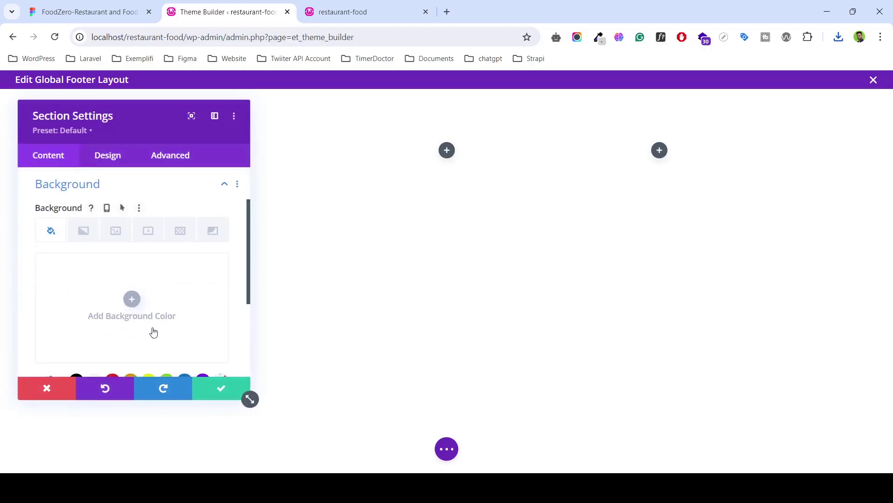
scroll(149, 321, down, 2)
click(131, 241)
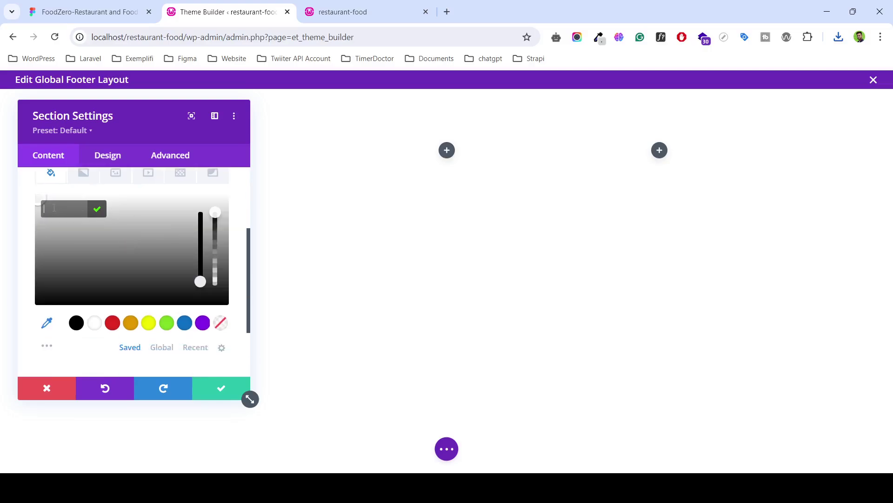
click(89, 11)
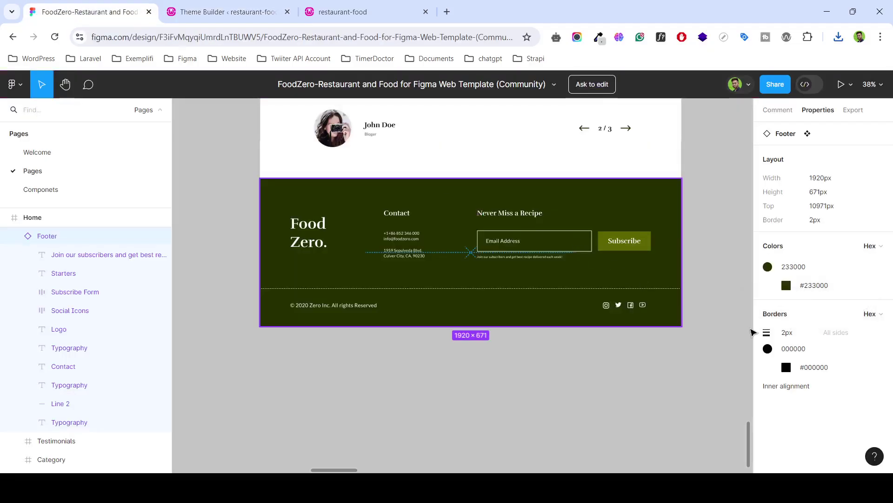
double_click(823, 288)
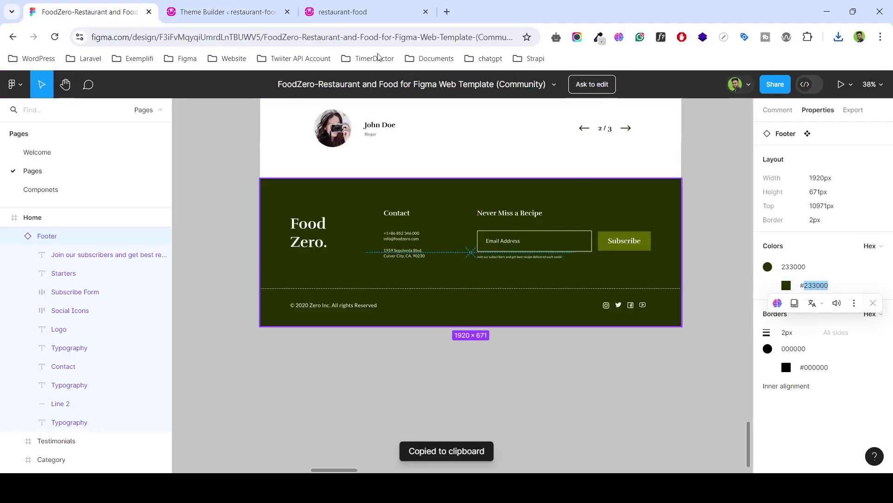
click(209, 4)
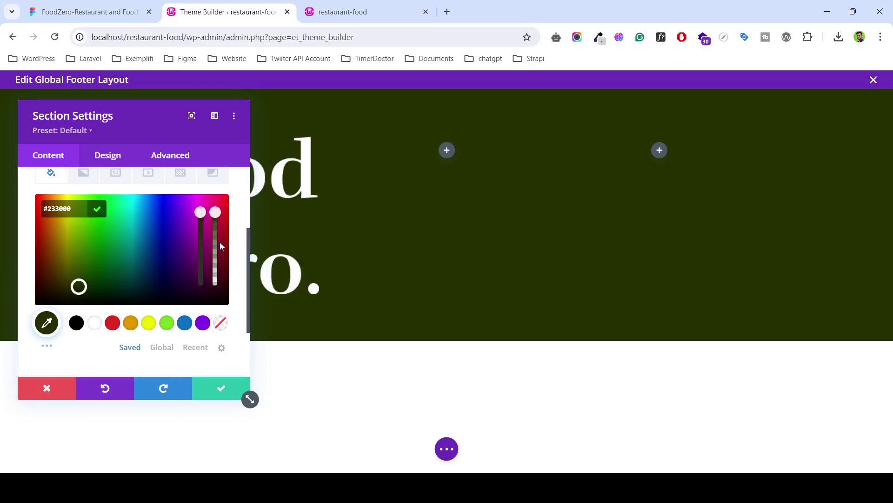
Save the section, then set the Food Zero logo image's width to 25% and save.
click(222, 391)
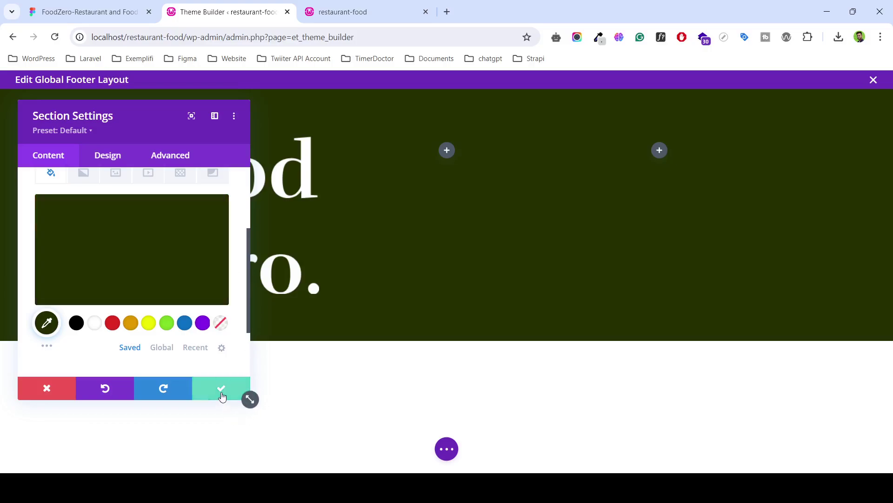
mouse_move(225, 230)
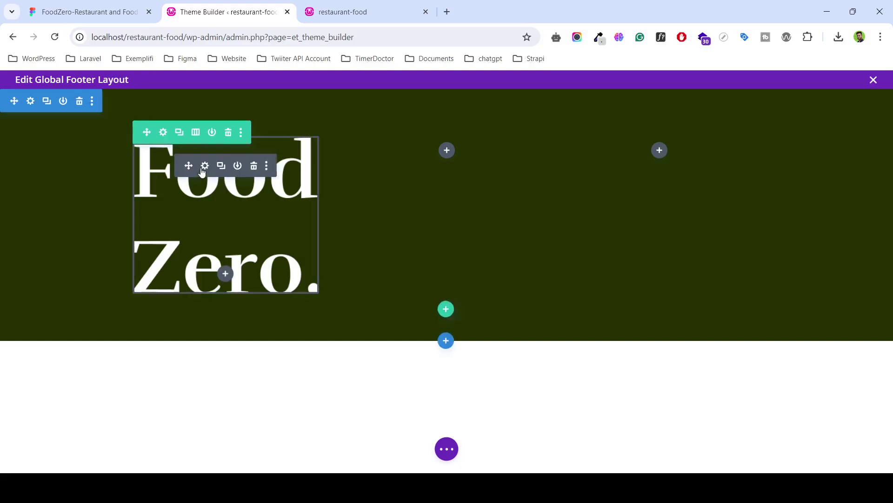
click(204, 168)
click(111, 158)
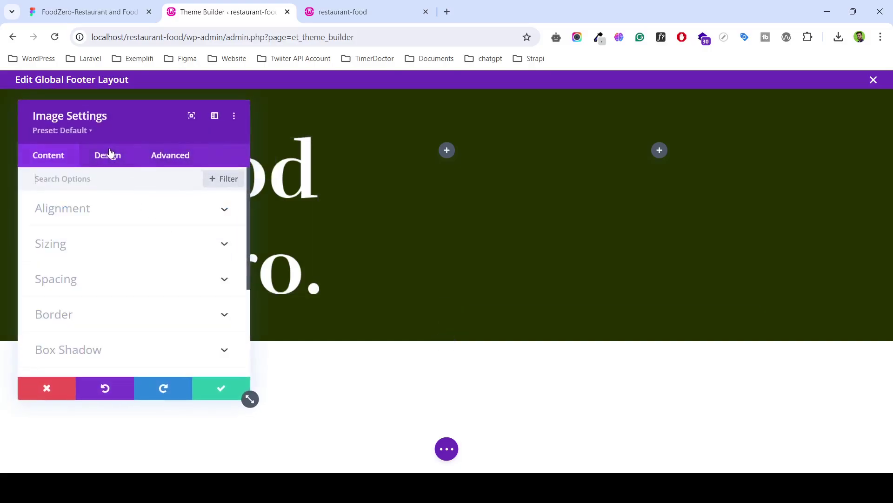
click(88, 252)
drag(149, 276, 85, 275)
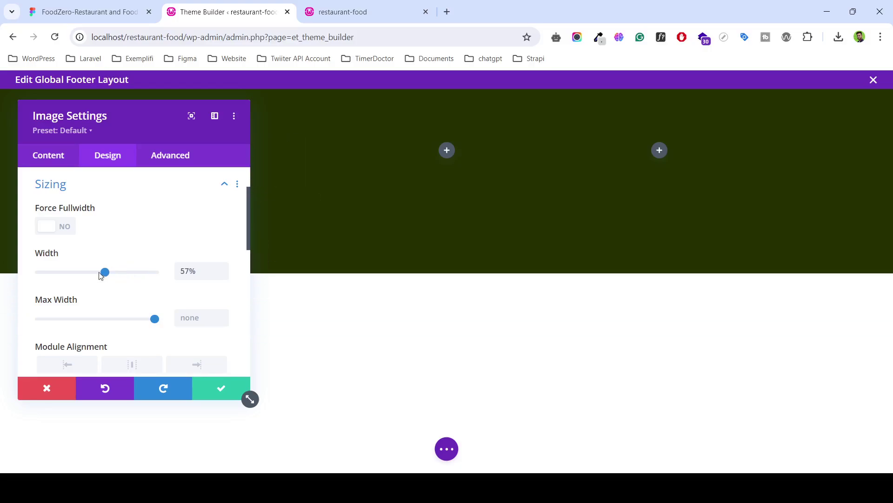
drag(135, 110, 430, 147)
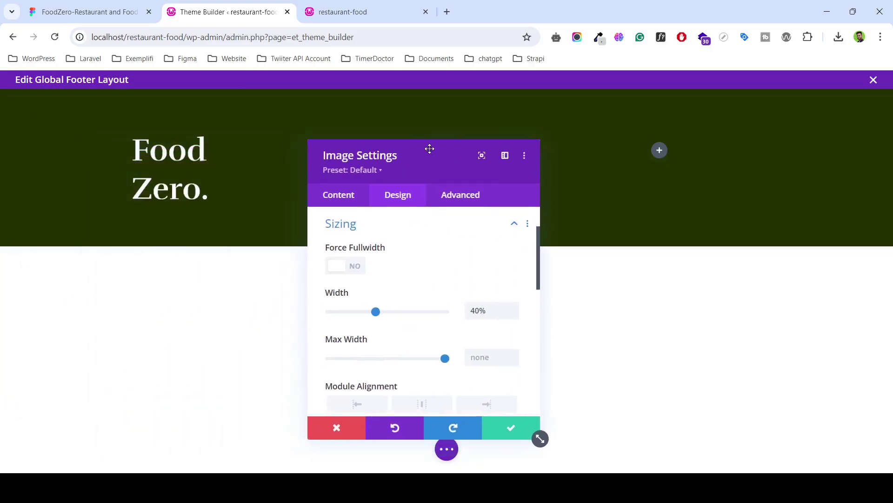
drag(385, 308, 368, 312)
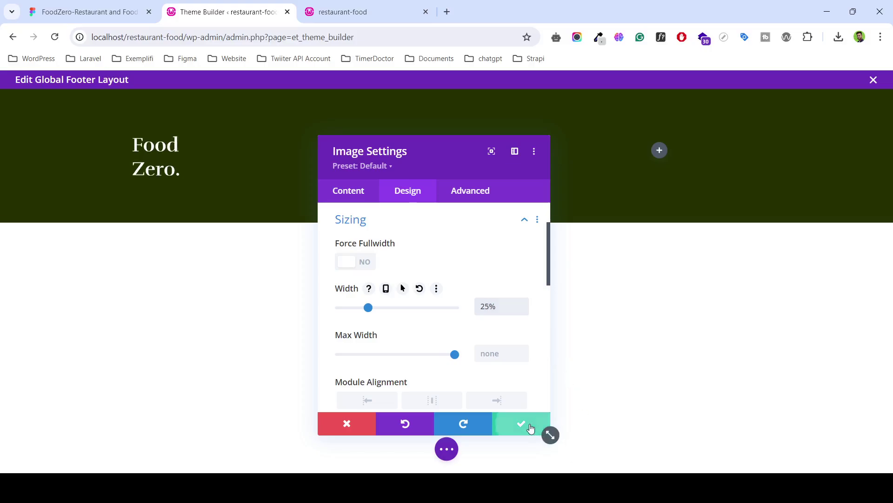
click(546, 430)
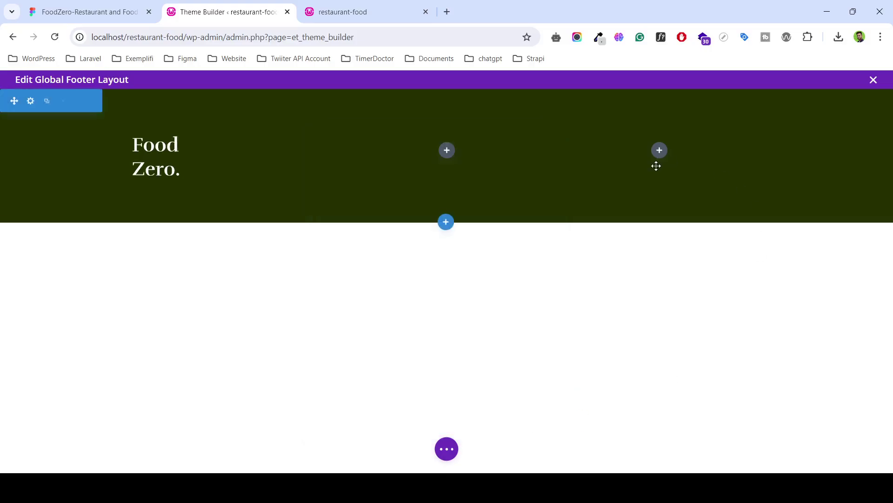
Insert a Heading module into the footer's middle column.
click(89, 10)
click(240, 6)
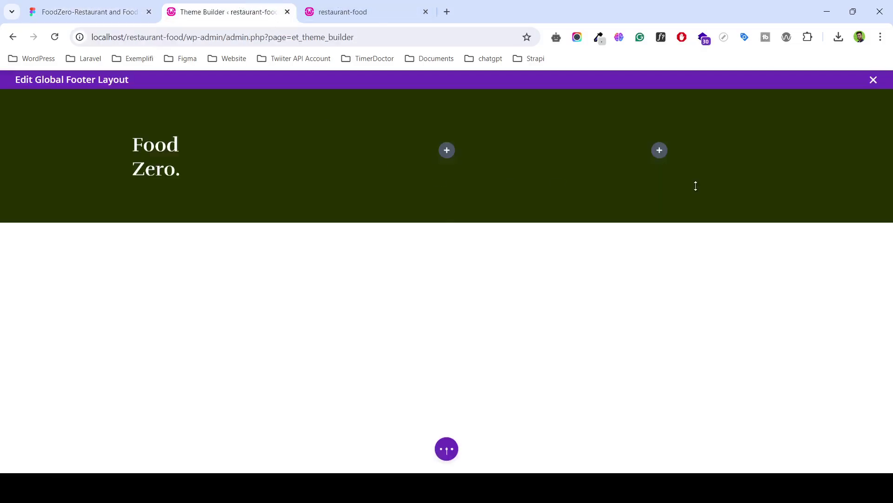
click(447, 149)
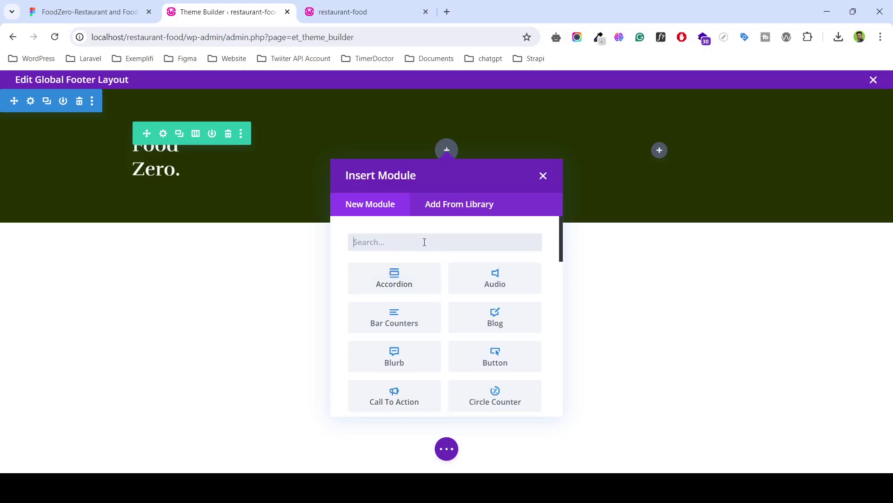
text(HEAD)
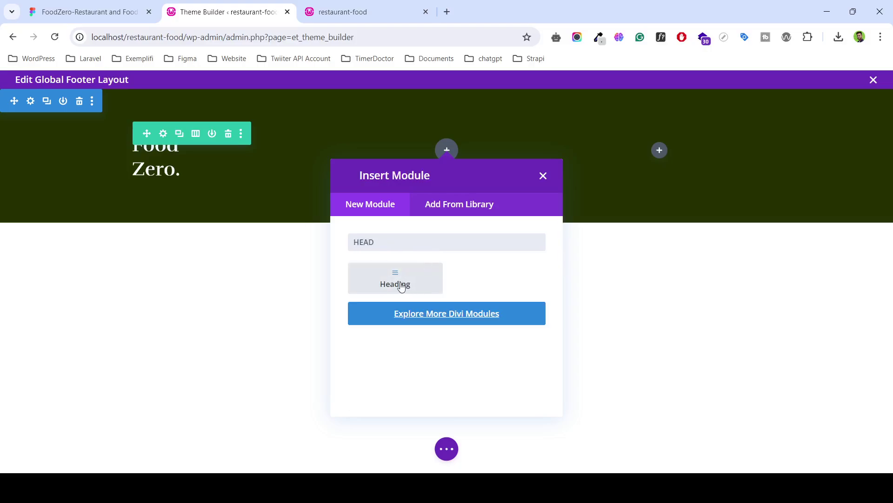
click(402, 288)
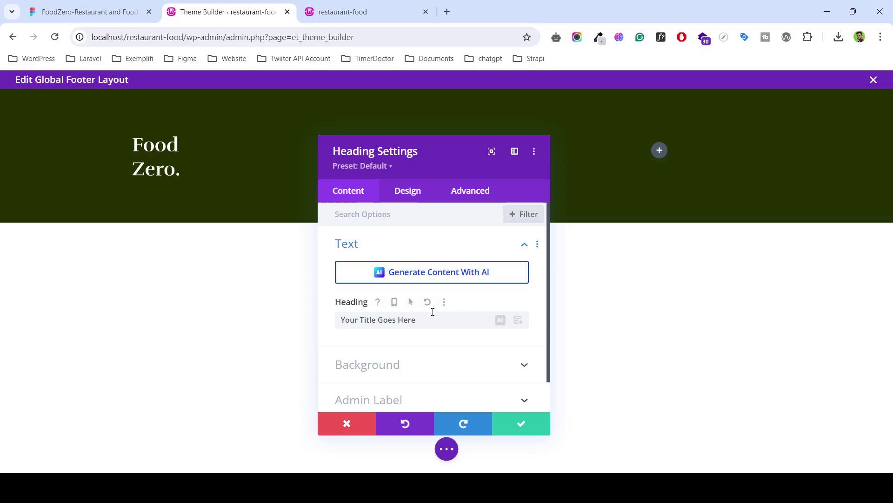
Replace the heading placeholder with 'Contact' and save the module.
triple_click(462, 321)
text(cONTAC)
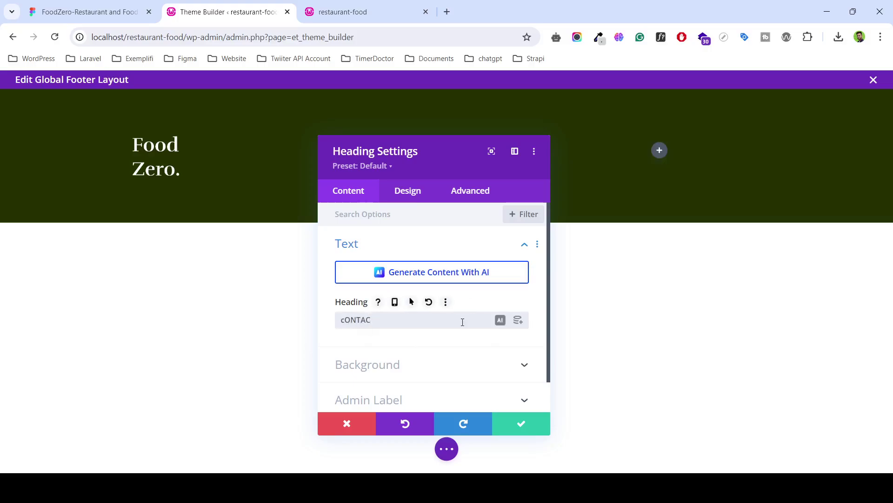
key(ctrl+a)
key(BackSpace)
text(cO)
text(NT)
key(ctrl+a)
key(BackSpace)
text(C)
click(547, 431)
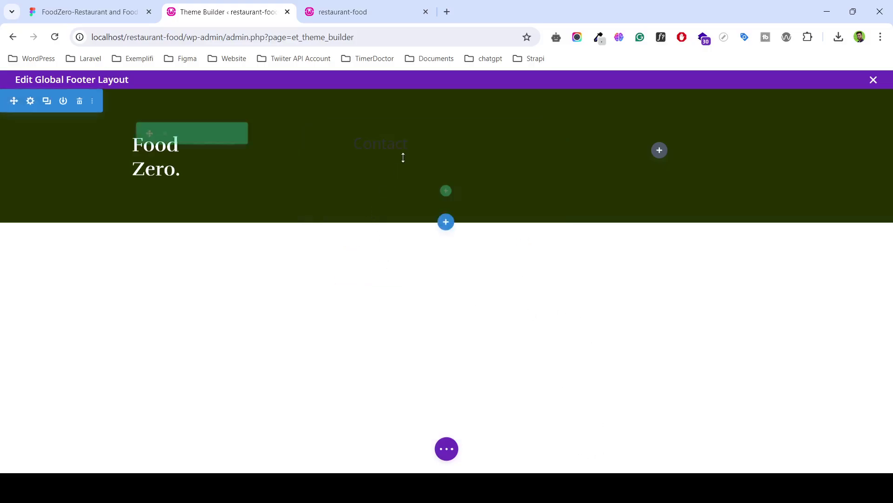
mouse_move(381, 150)
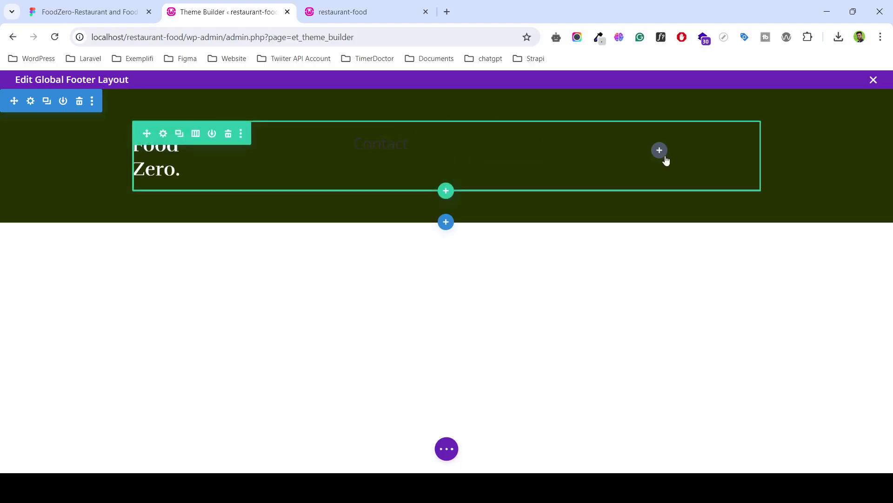
Set the Contact heading's font to Rufina in its Design heading text options.
click(426, 142)
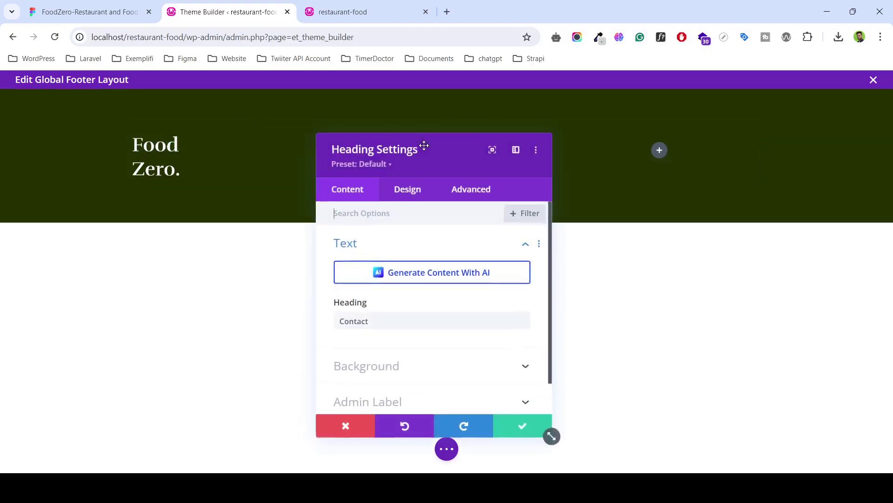
click(403, 196)
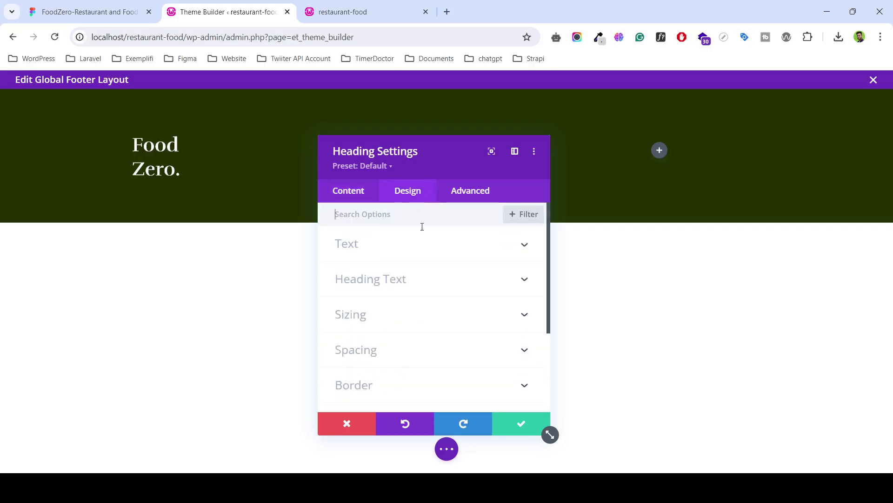
click(405, 254)
scroll(421, 307, down, 3)
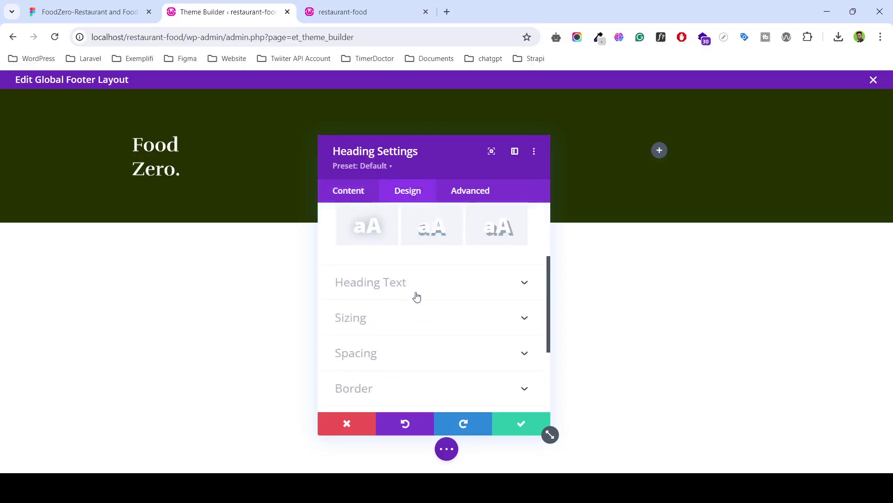
click(409, 282)
scroll(391, 295, down, 1)
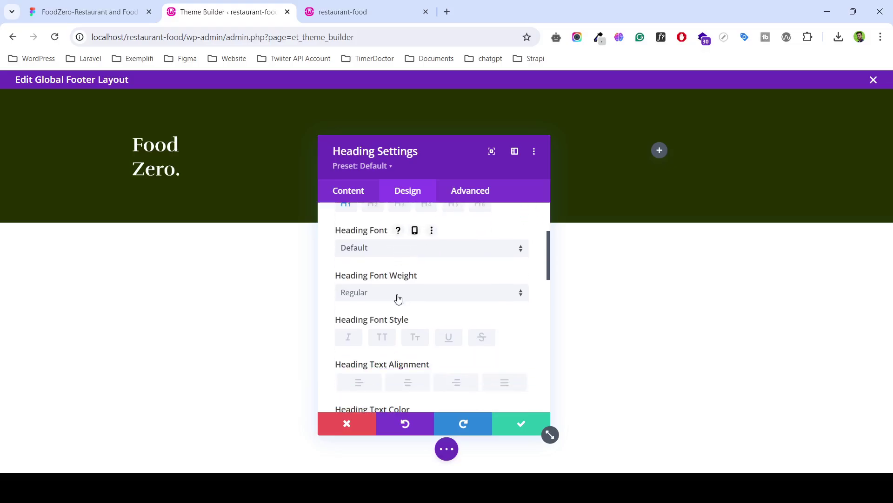
click(391, 253)
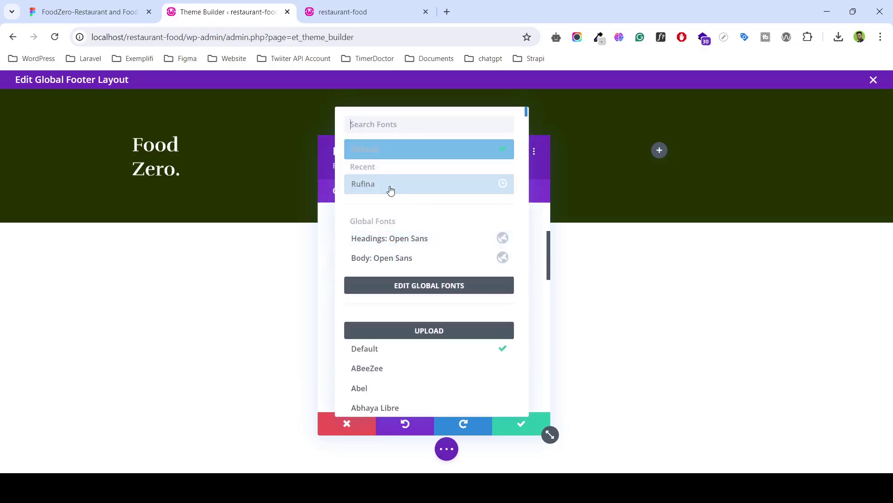
click(390, 186)
Make the Contact heading bold and white, then save its settings.
click(406, 296)
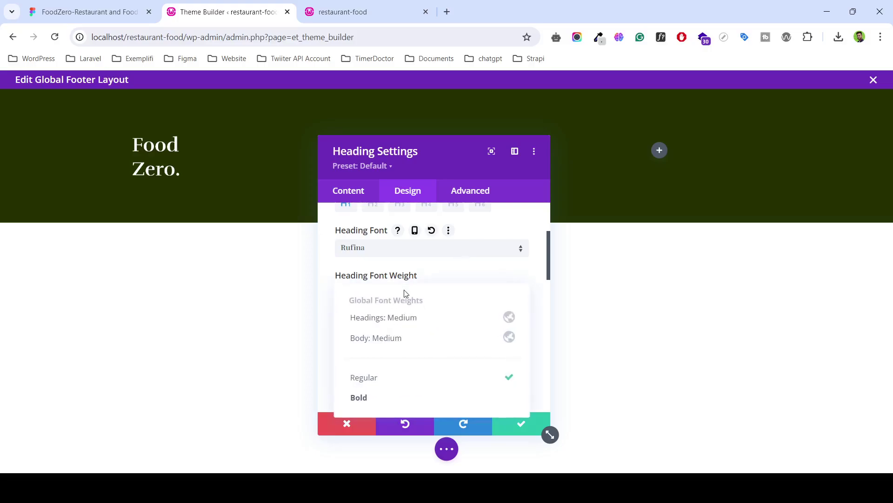
click(392, 397)
scroll(427, 299, down, 1)
scroll(427, 299, down, 3)
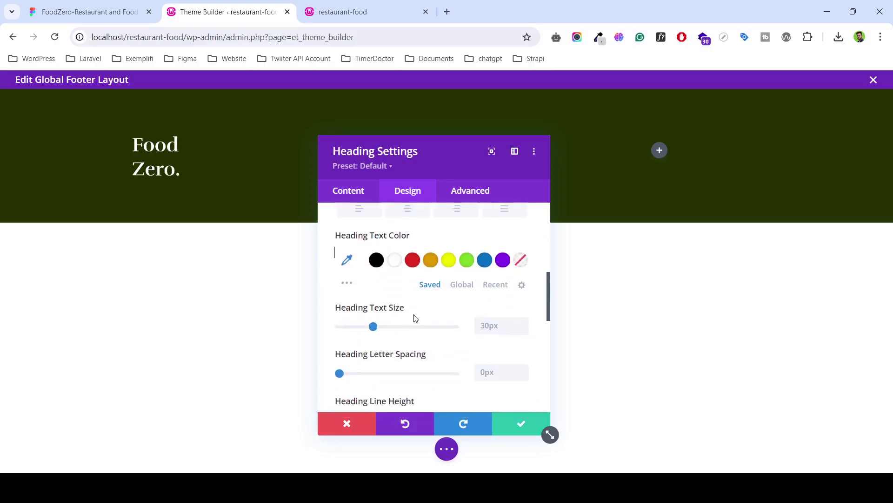
click(394, 260)
mouse_move(391, 318)
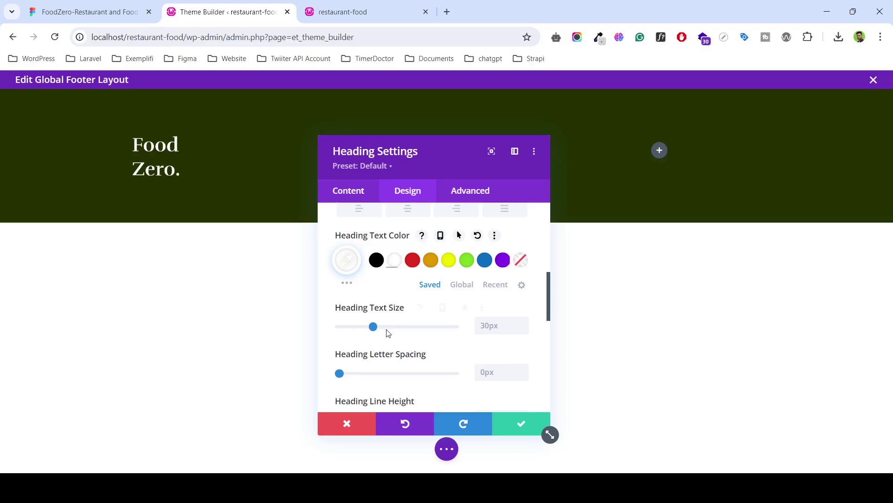
click(522, 423)
mouse_move(673, 166)
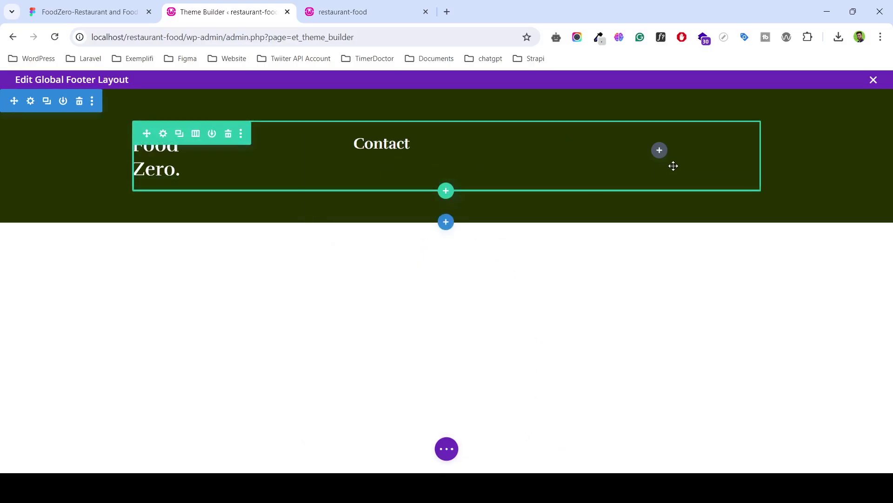
Check the Contact details in the Figma footer design, then return to the footer editor.
click(93, 7)
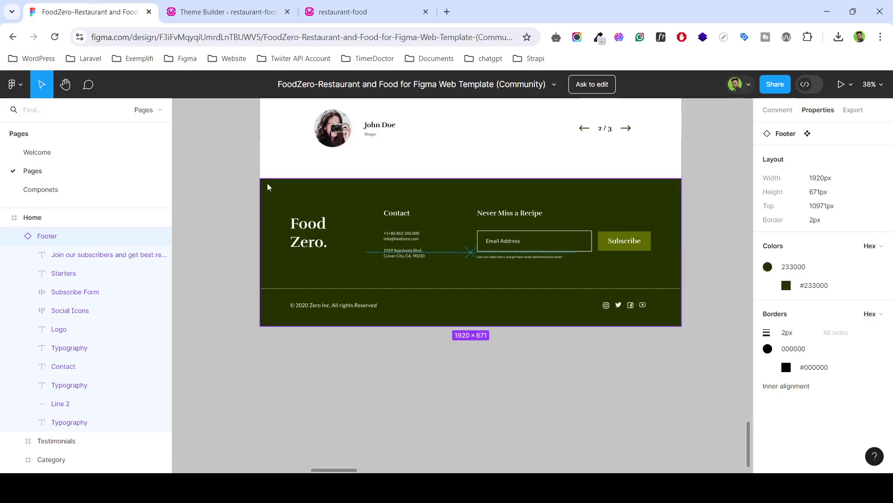
scroll(421, 246, up, 3)
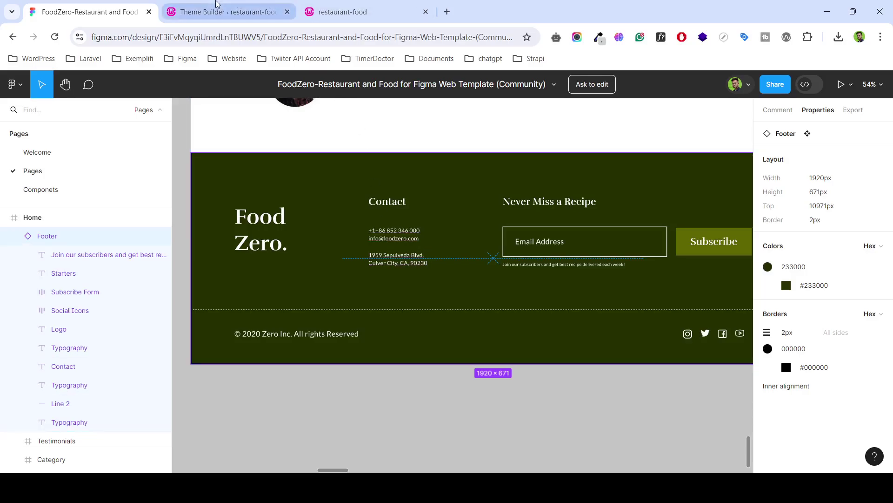
click(215, 4)
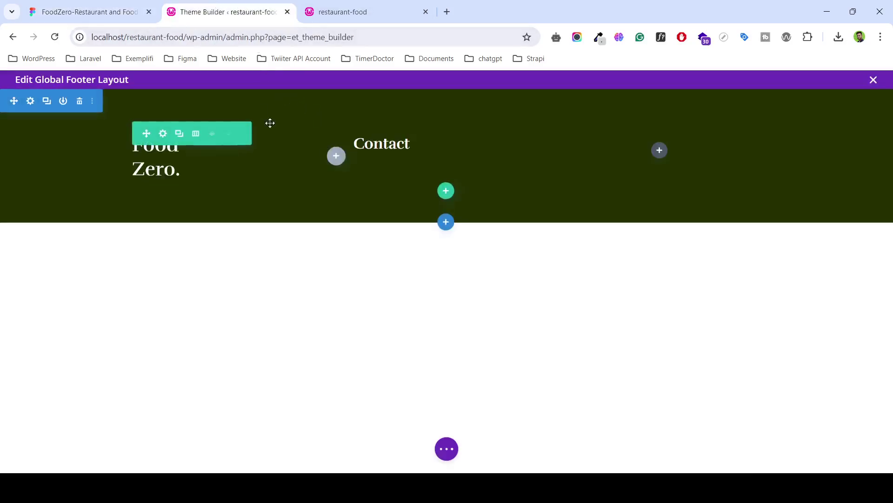
Add a Text module under the Contact heading via a 'text' search.
click(140, 11)
click(200, 12)
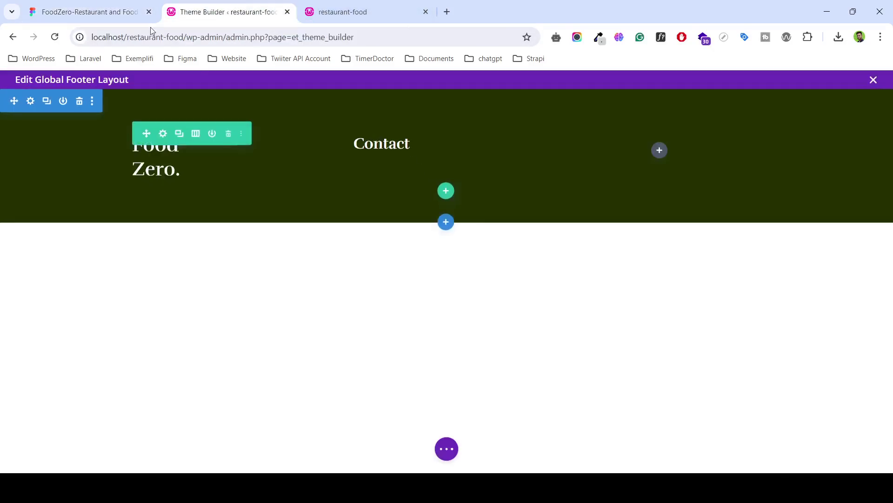
click(130, 12)
click(206, 10)
mouse_move(447, 169)
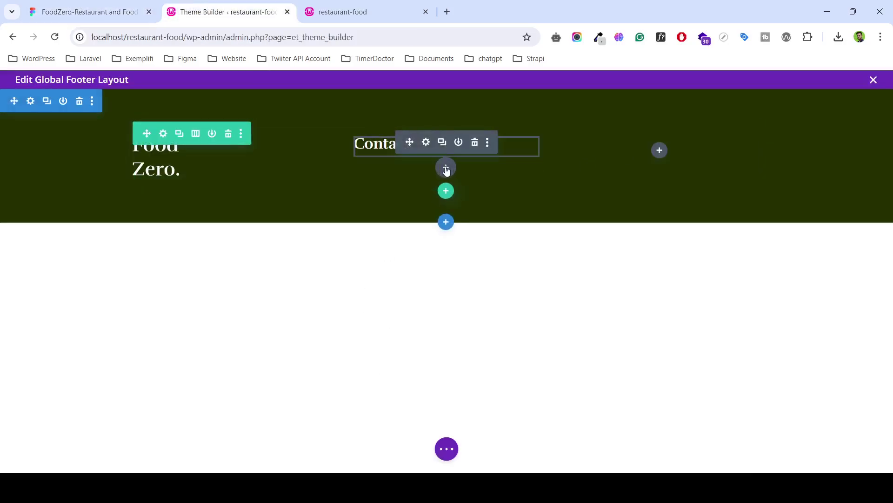
click(446, 168)
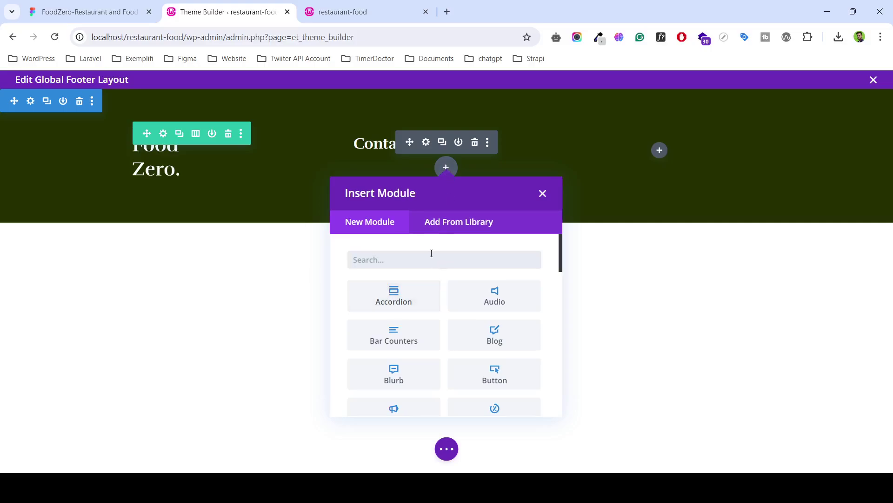
text(text)
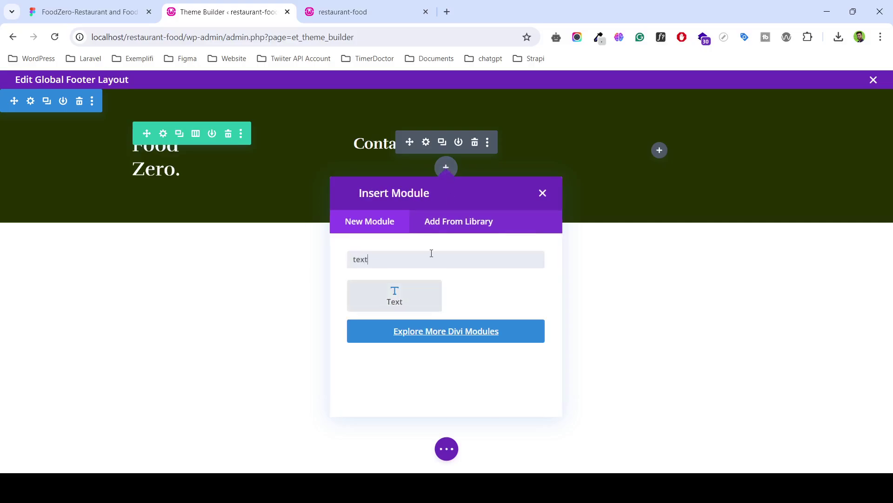
click(409, 295)
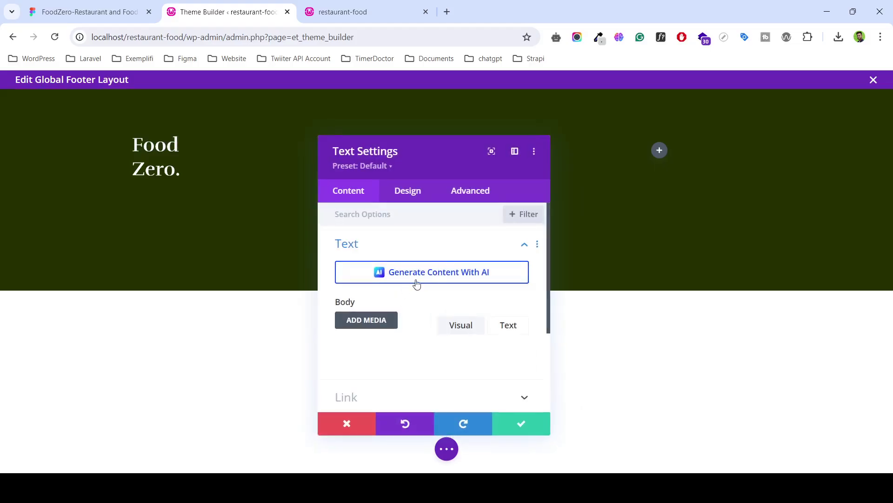
Clear the text module's placeholder body in plain-text mode and check Figma's contact text styling.
scroll(417, 298, down, 2)
scroll(420, 312, down, 1)
scroll(466, 279, up, 3)
click(508, 266)
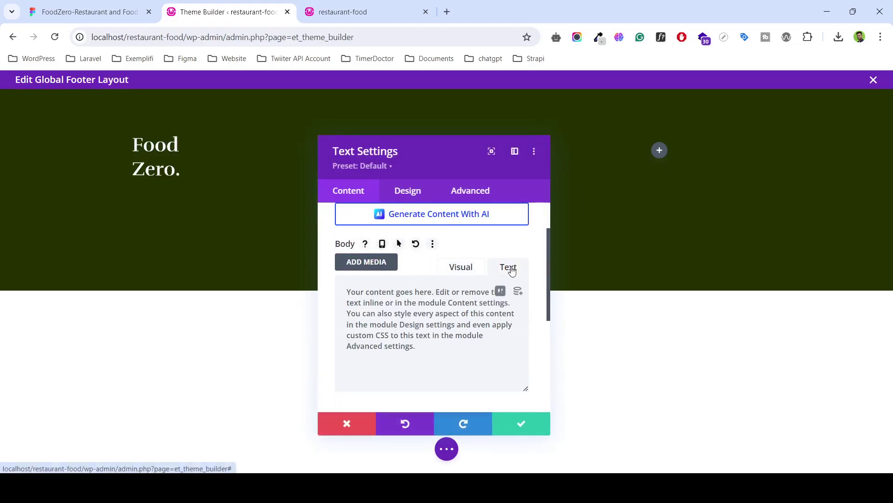
key(ctrl+a)
key(BackSpace)
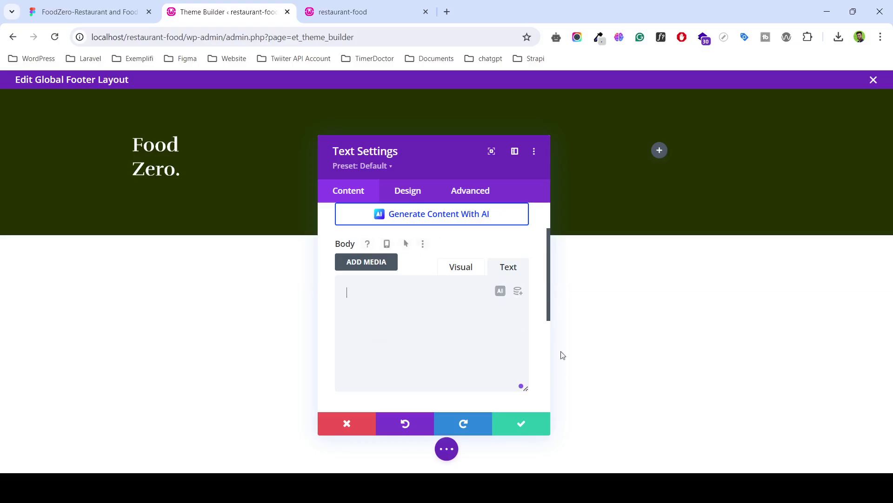
click(93, 6)
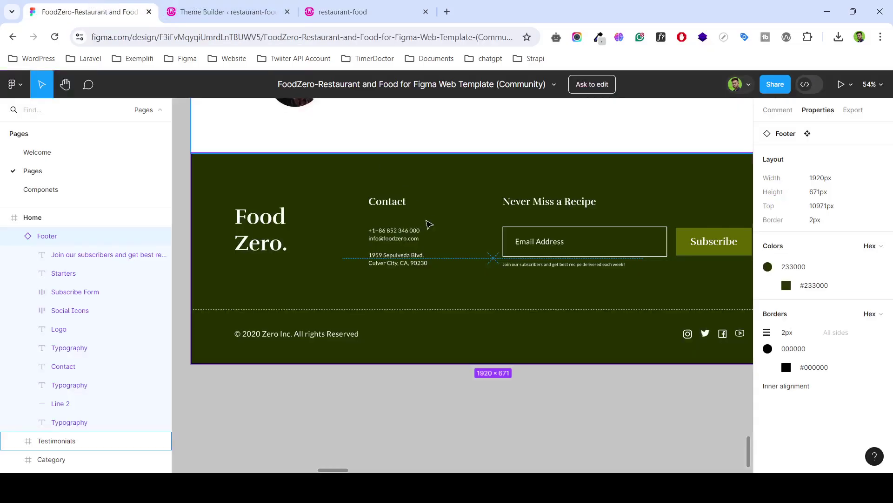
click(407, 231)
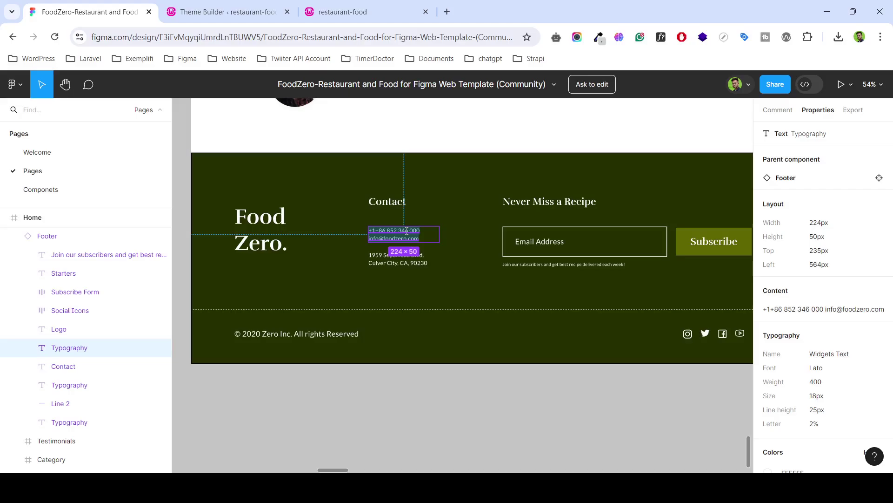
click(228, 11)
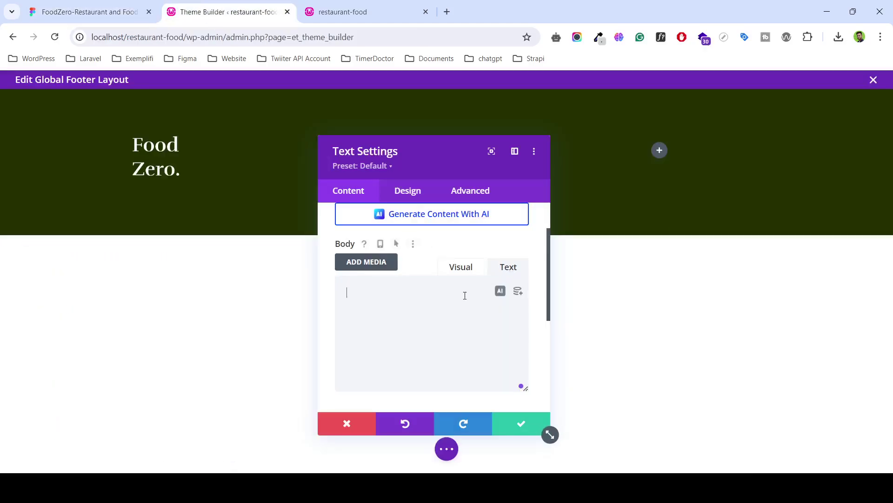
Paste the contact phone and email, and wrap the phone number in a tel: link.
key(ctrl+v)
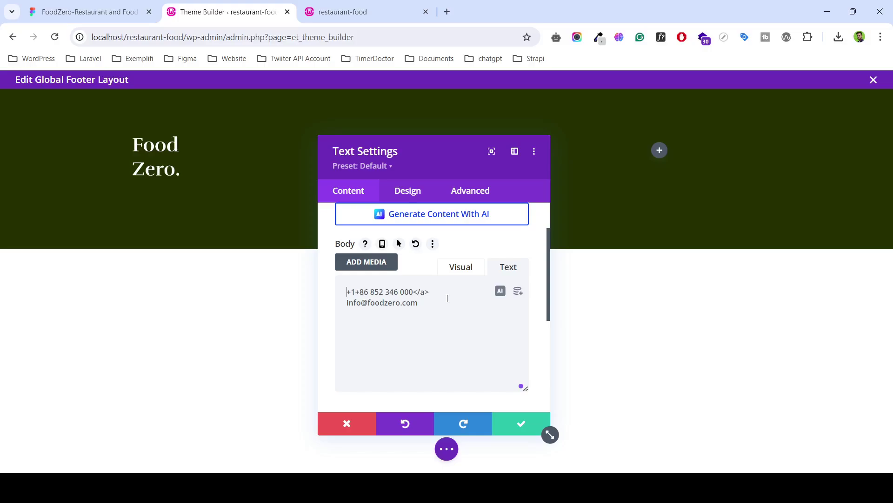
text(<a h)
text(ref="">)
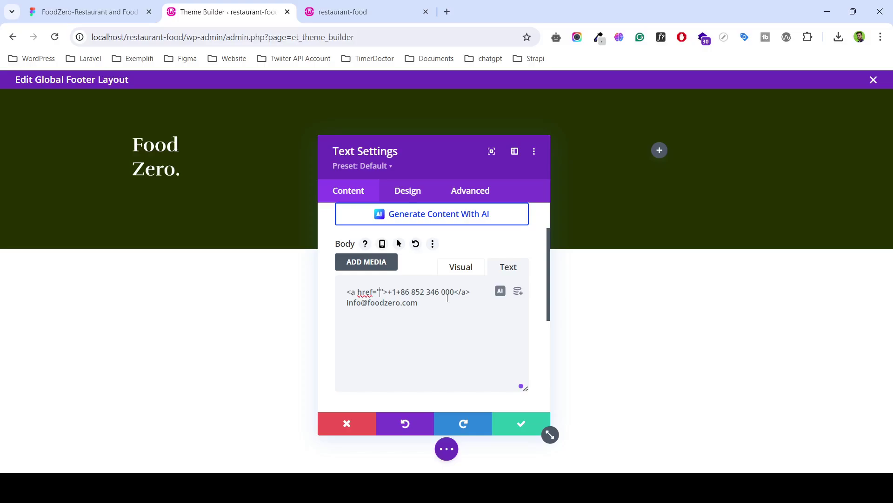
text(t)
text(el:)
click(411, 293)
drag(405, 292, 466, 292)
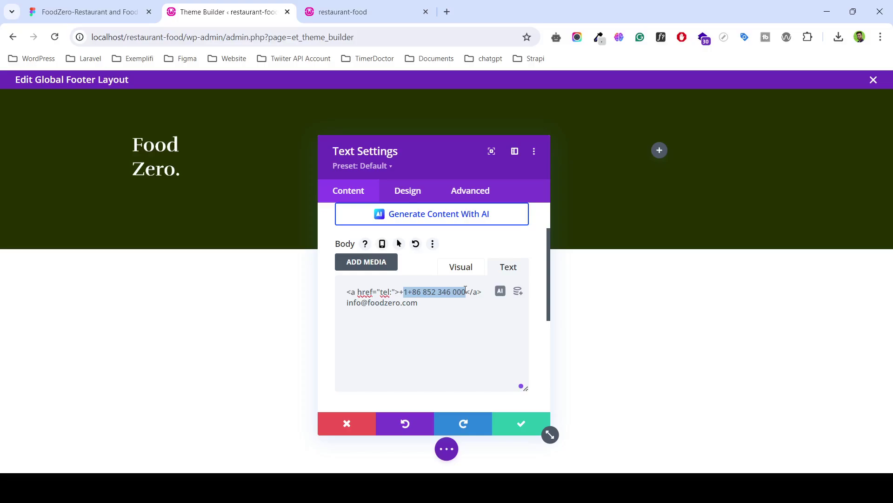
click(393, 292)
key(ctrl+v)
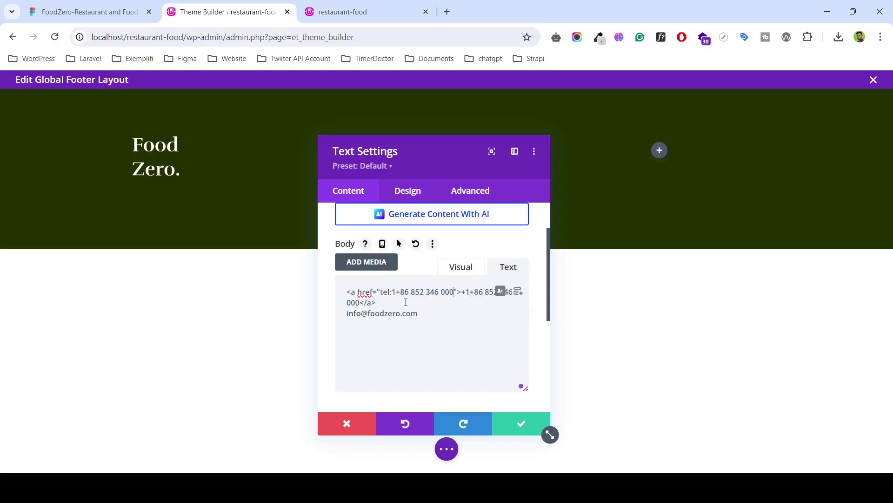
key(BackSpace)
text(br>)
text(</a>)
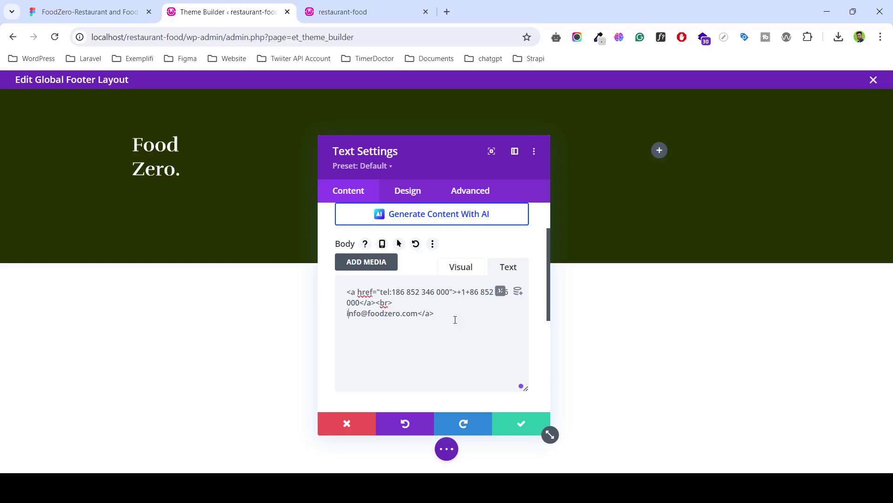
text(<>)
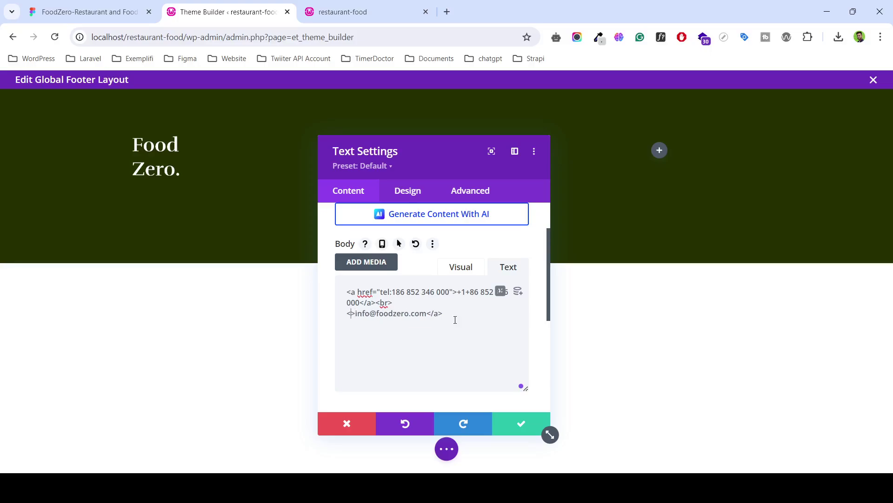
text(a href)
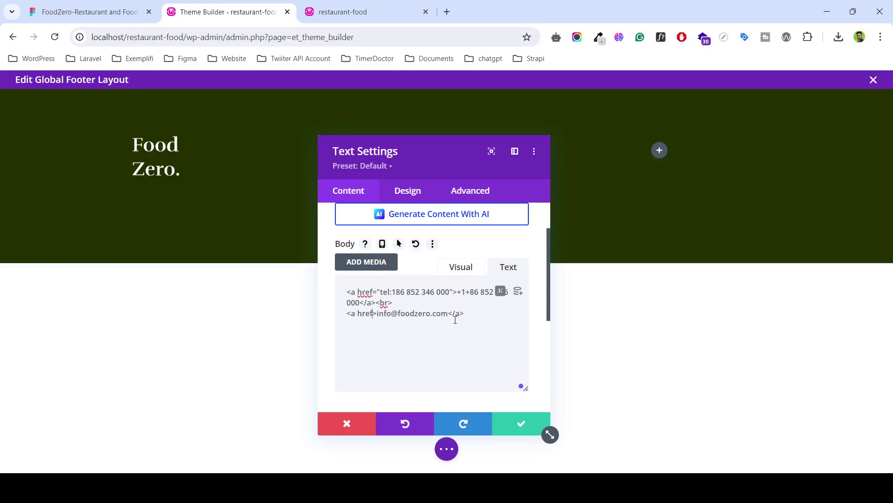
text(="")
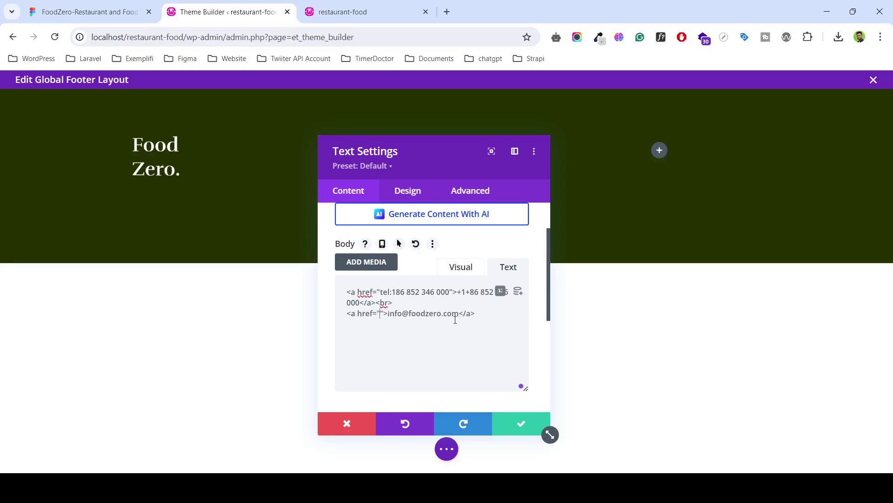
text(ma)
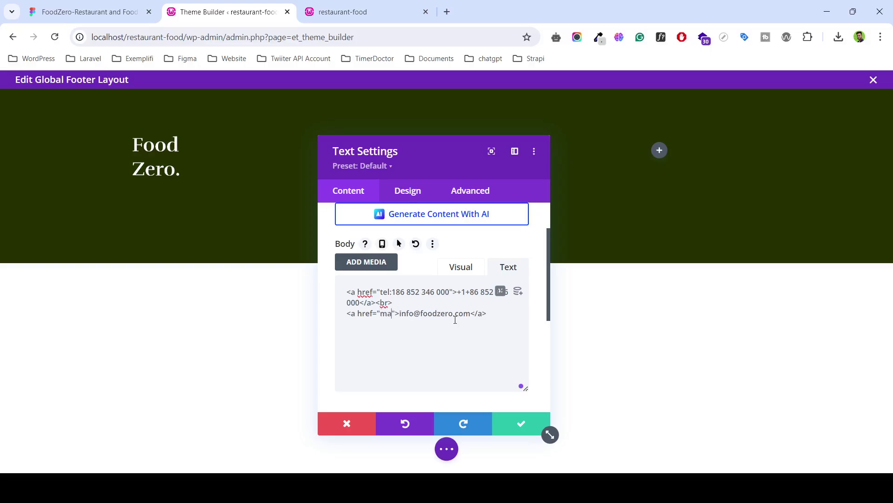
text(ilto:)
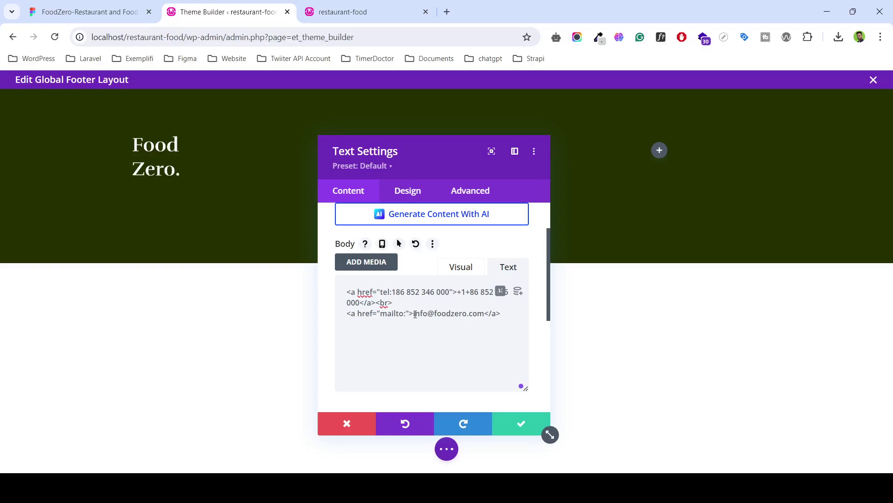
drag(414, 313, 484, 313)
key(ctrl+c)
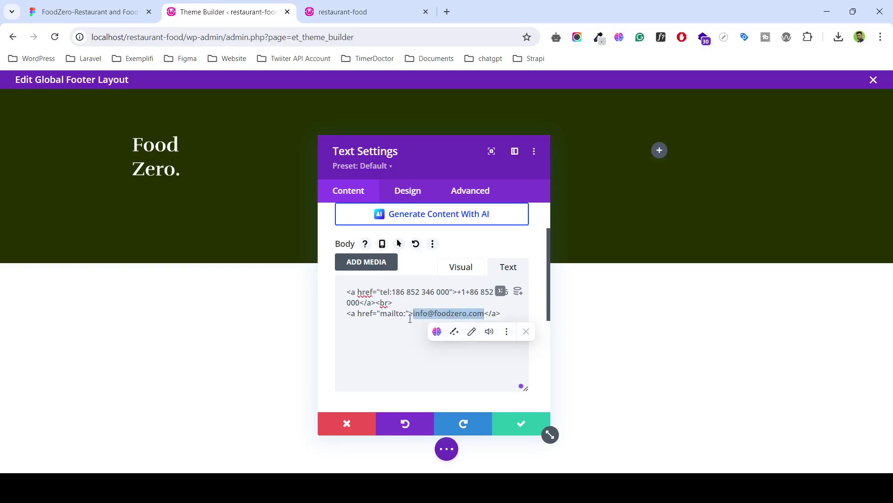
click(406, 314)
key(ctrl+v)
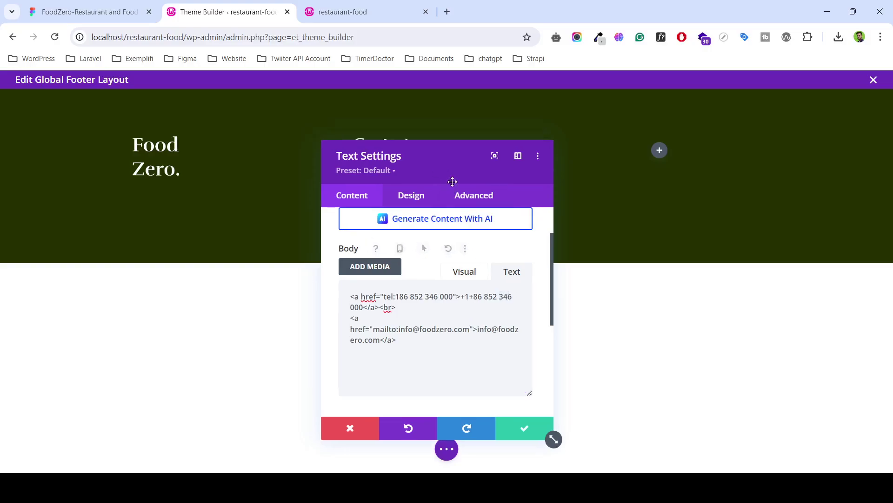
Delete the line break so the email sits directly beneath the phone link.
mouse_move(433, 153)
mouse_down()
mouse_move(566, 252)
mouse_move(555, 201)
mouse_up()
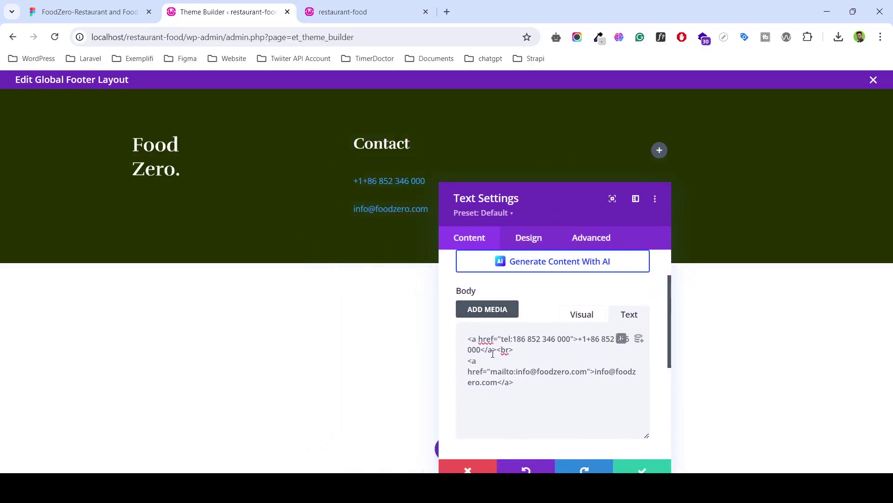
drag(497, 349, 514, 349)
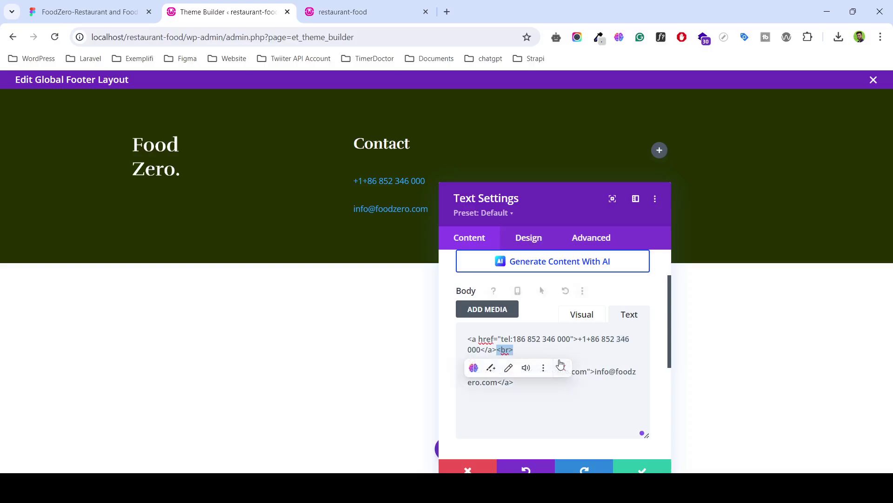
key(BackSpace)
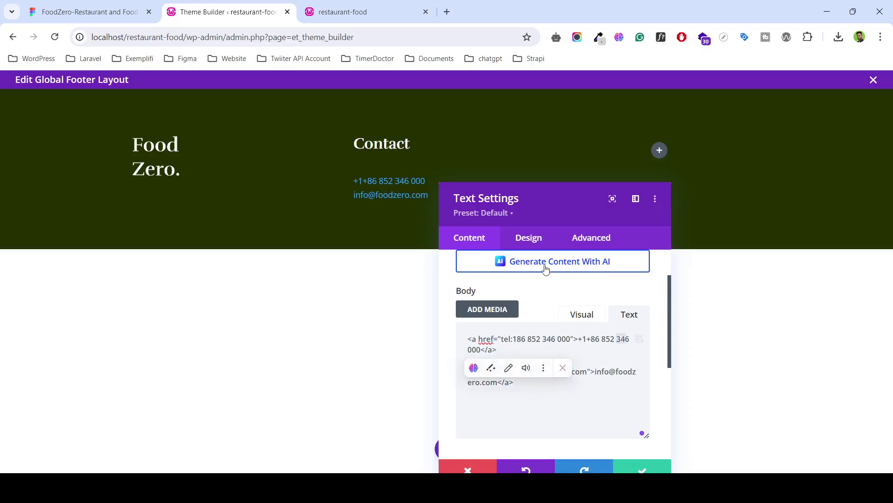
click(528, 237)
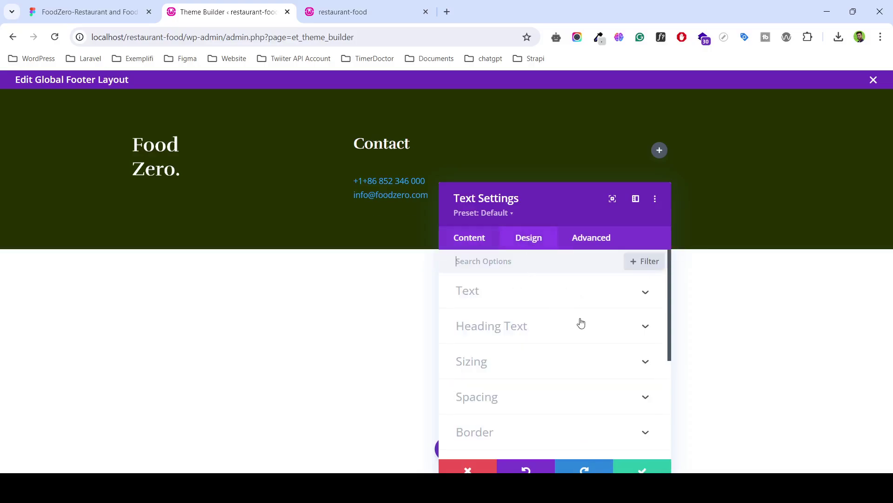
Make the Contact text white and set its font to Rufina.
click(641, 294)
scroll(619, 326, down, 3)
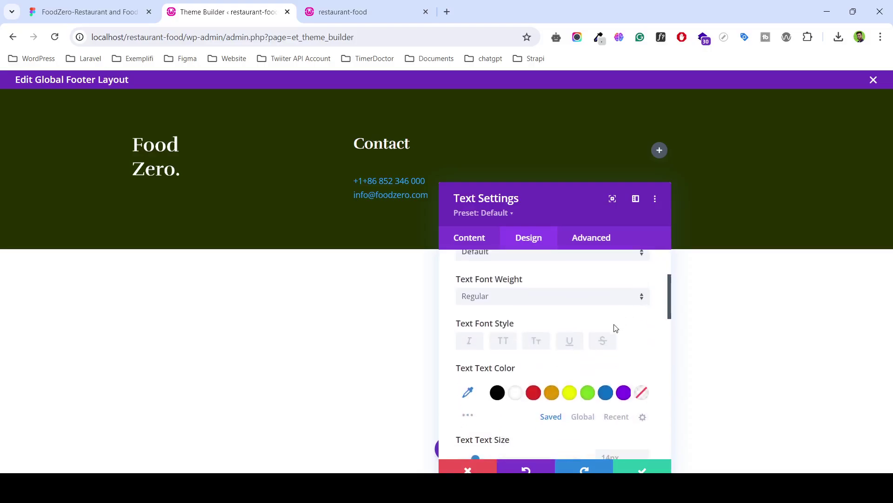
click(518, 393)
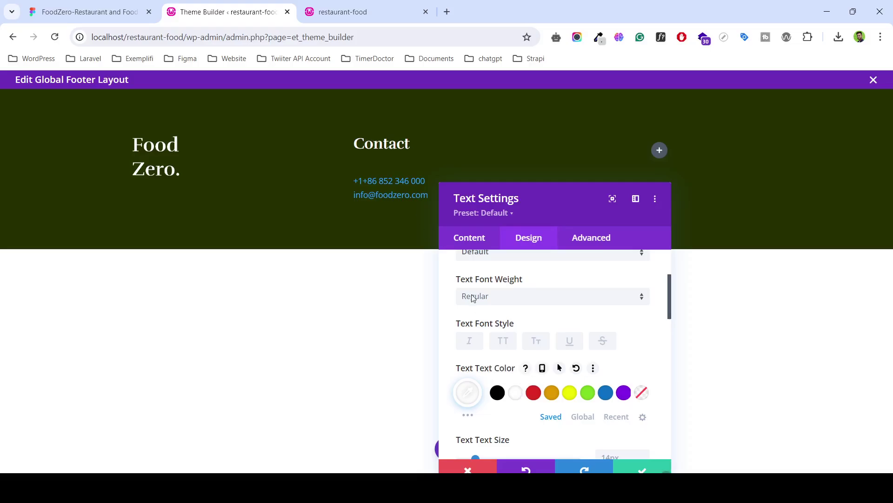
scroll(522, 346, up, 2)
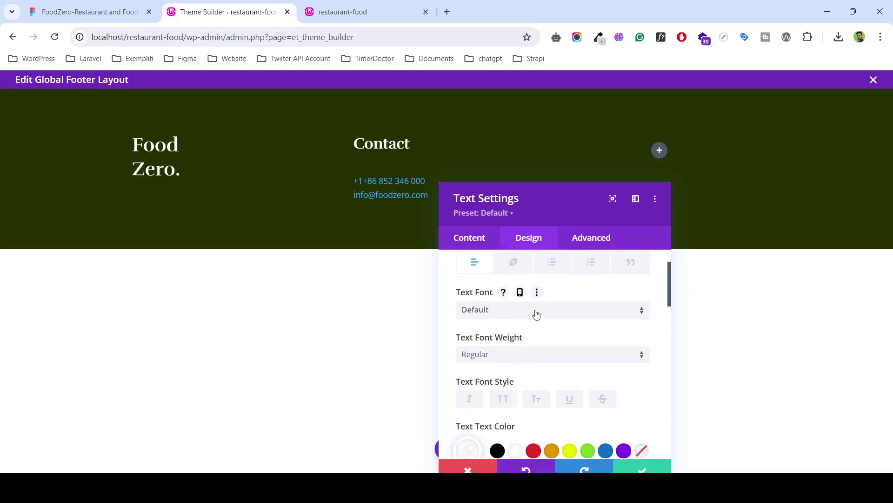
click(536, 314)
click(500, 181)
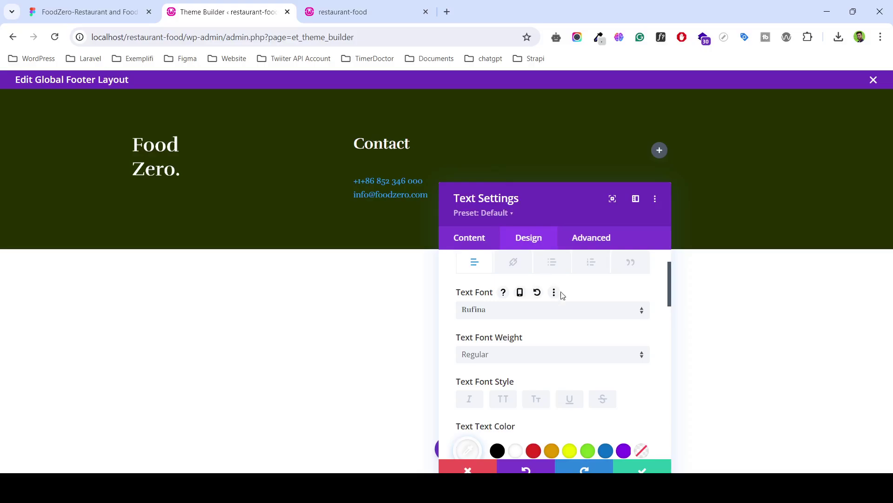
Set the Contact text size to 15px, keep the colour white, and apply the settings.
scroll(545, 339, down, 3)
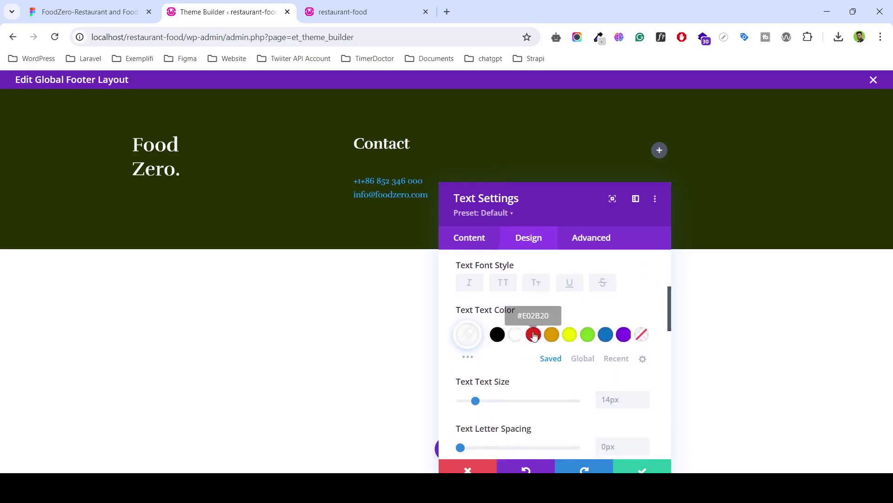
click(533, 334)
click(518, 337)
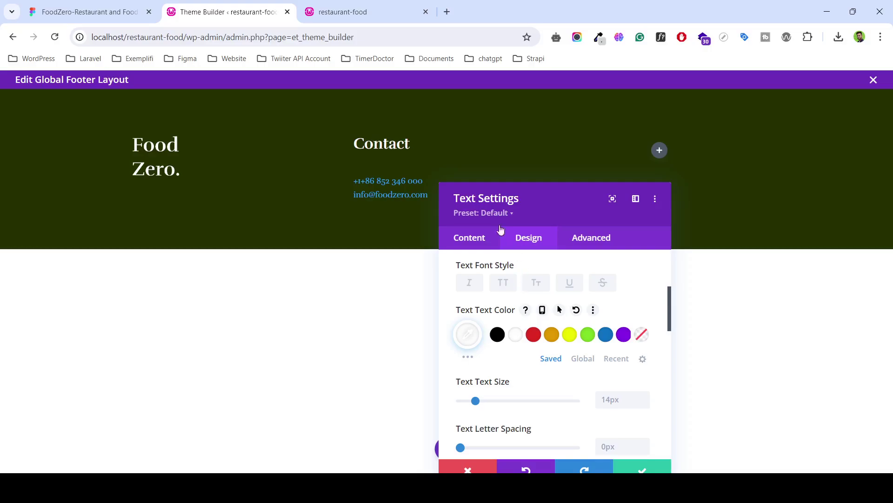
click(605, 399)
text(15)
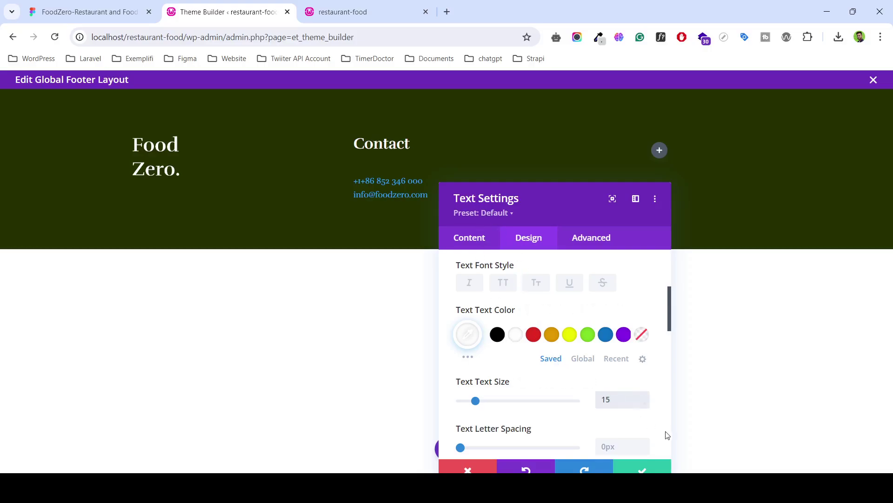
click(535, 337)
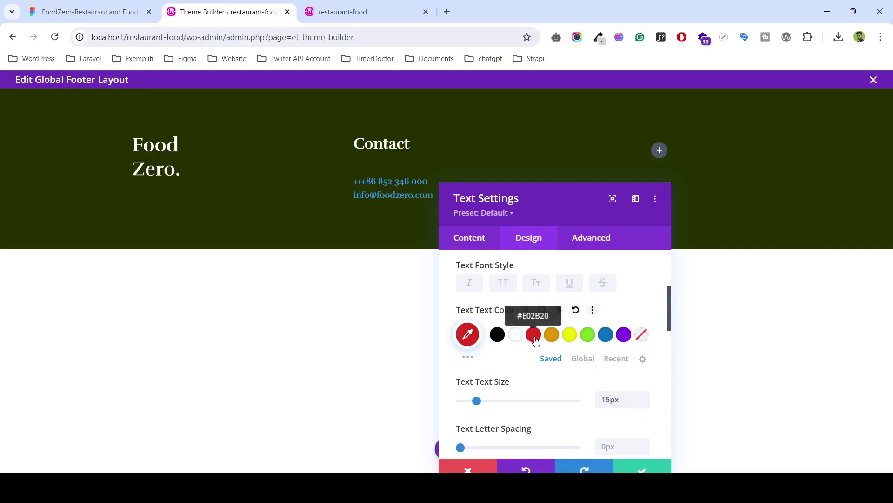
click(516, 335)
scroll(573, 363, down, 5)
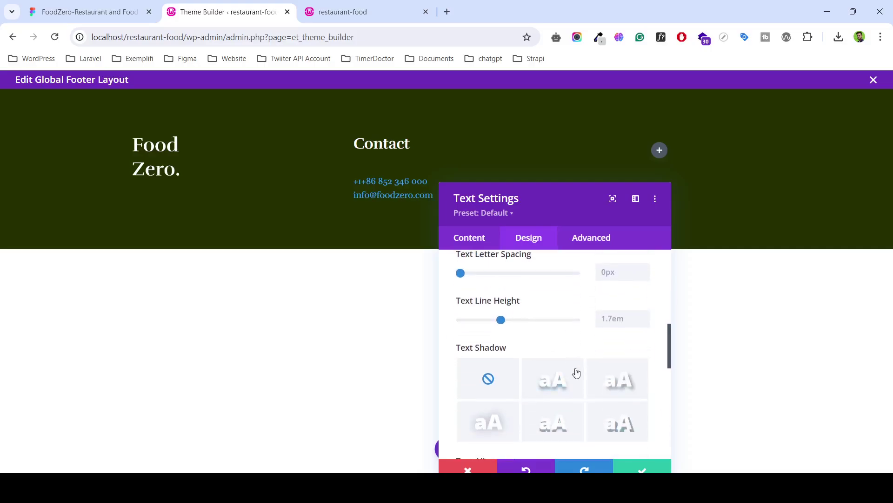
scroll(575, 371, down, 4)
click(642, 468)
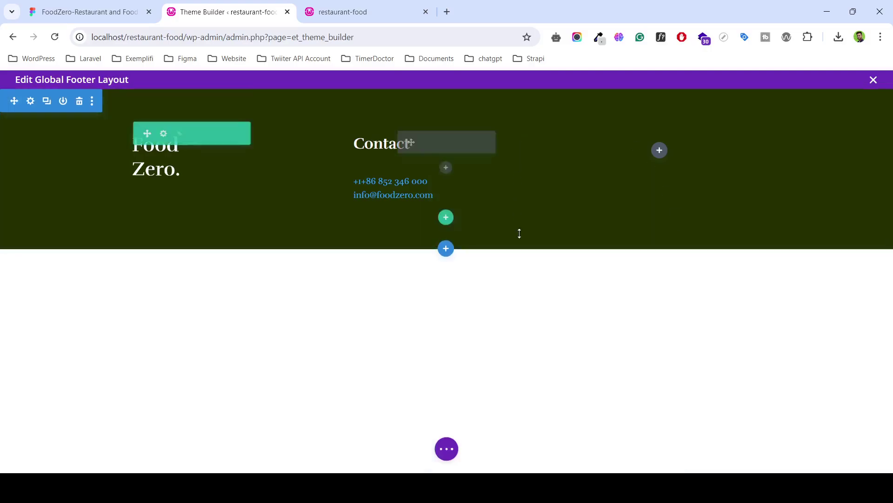
Save the footer layout and reload the front-end homepage to check it.
click(447, 440)
click(873, 458)
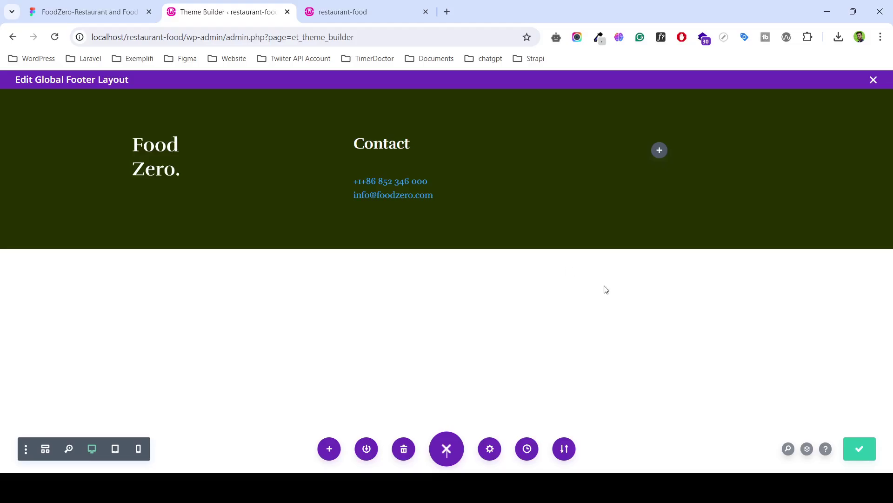
click(345, 12)
click(335, 37)
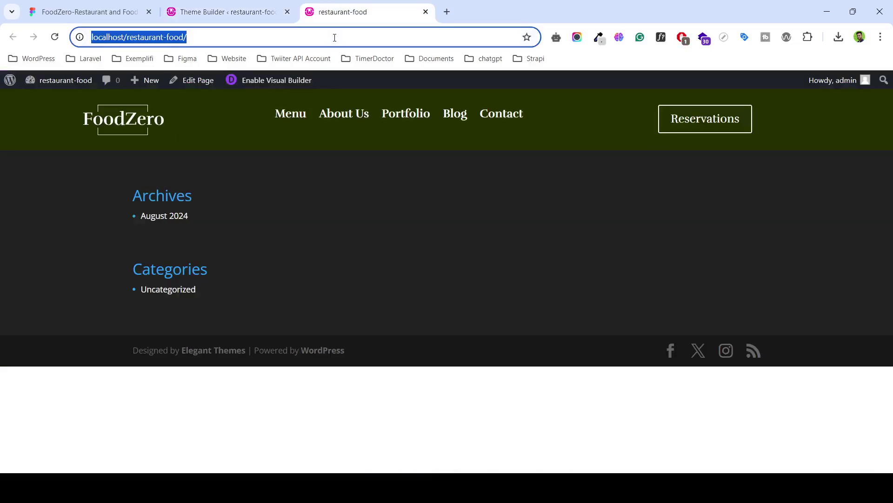
key(Return)
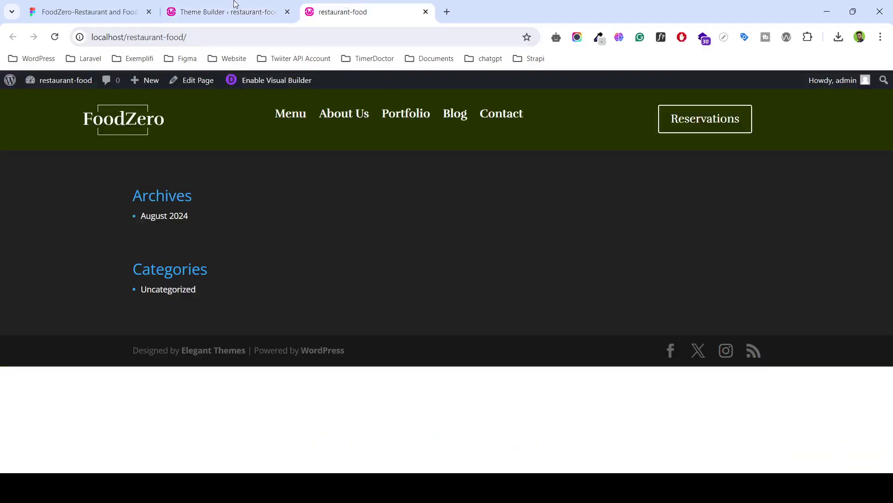
click(235, 10)
click(866, 441)
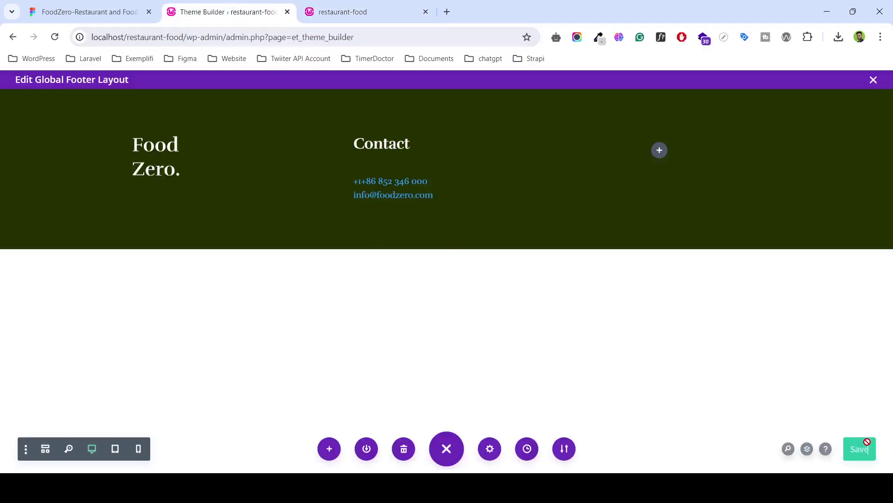
click(328, 11)
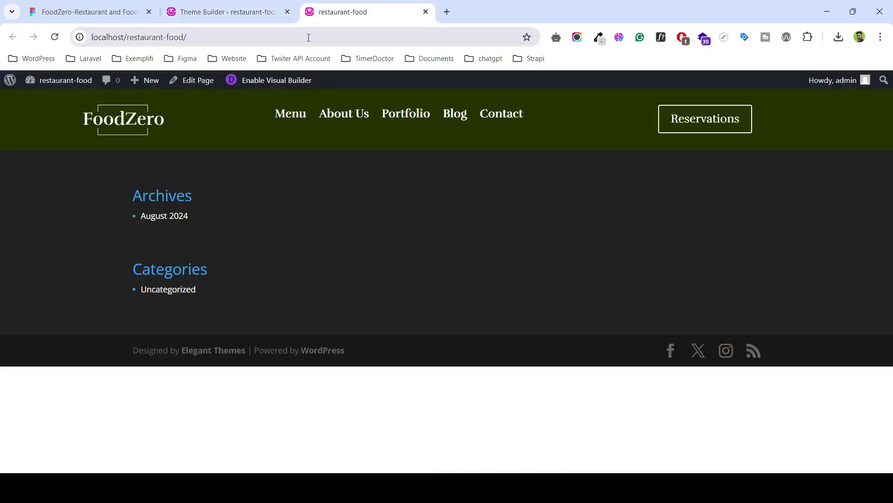
click(306, 38)
key(Return)
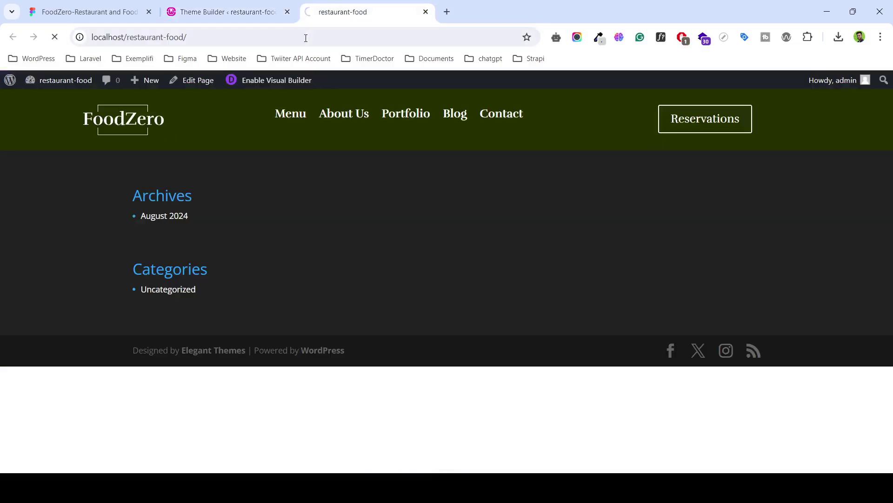
Load localhost/restaurant-food/ in a private window, then save the footer layout again.
click(309, 39)
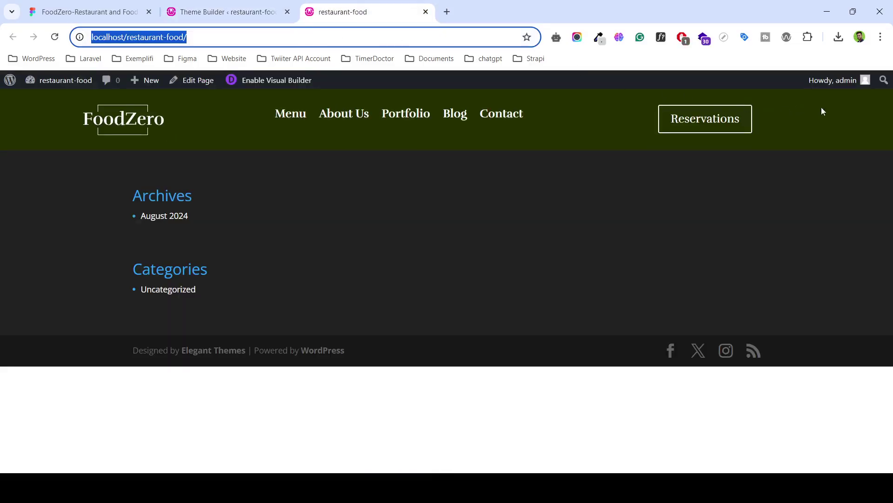
click(881, 37)
click(806, 122)
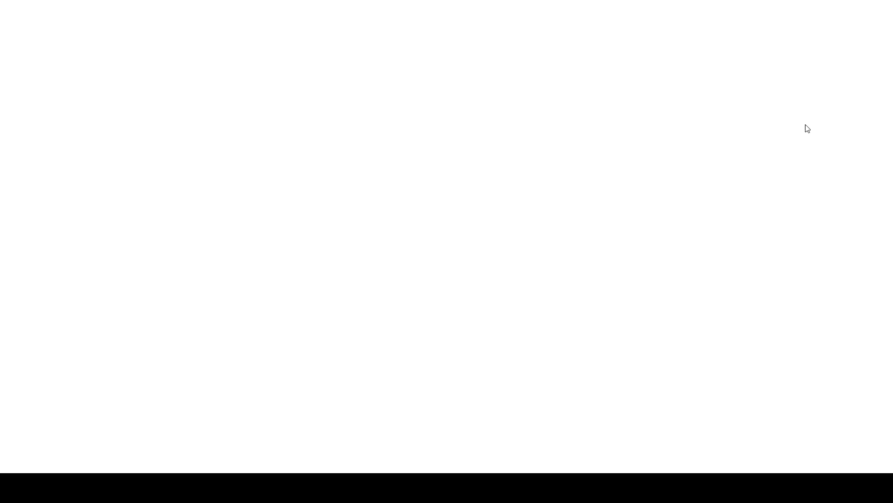
text(localhost/restaurant-food/)
key(Return)
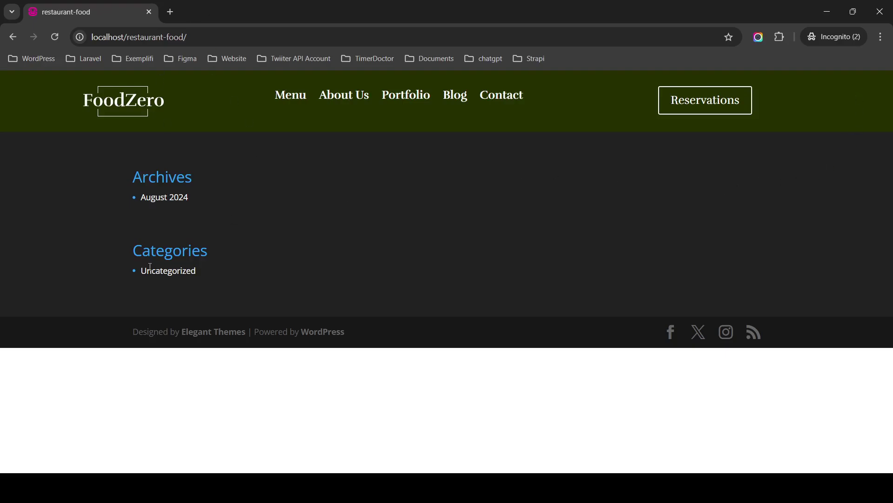
click(826, 11)
click(255, 11)
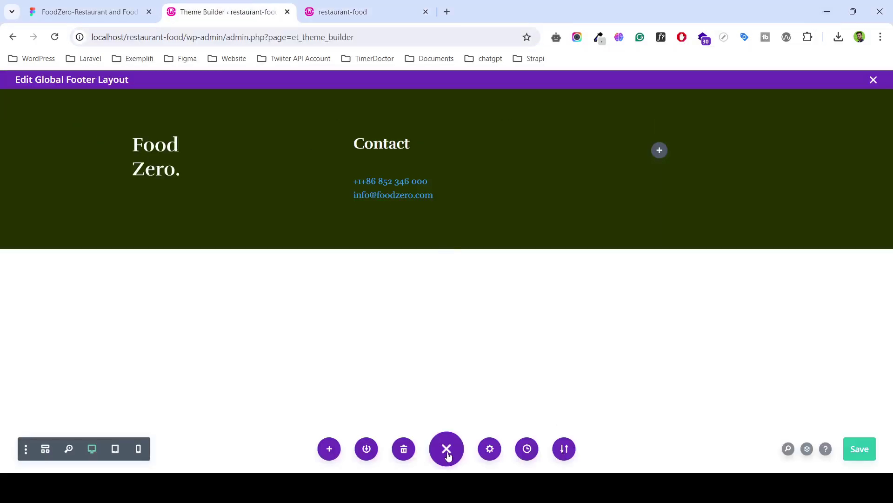
click(873, 450)
Reorder the browser tabs so the front-end site sits before the footer editor.
click(84, 11)
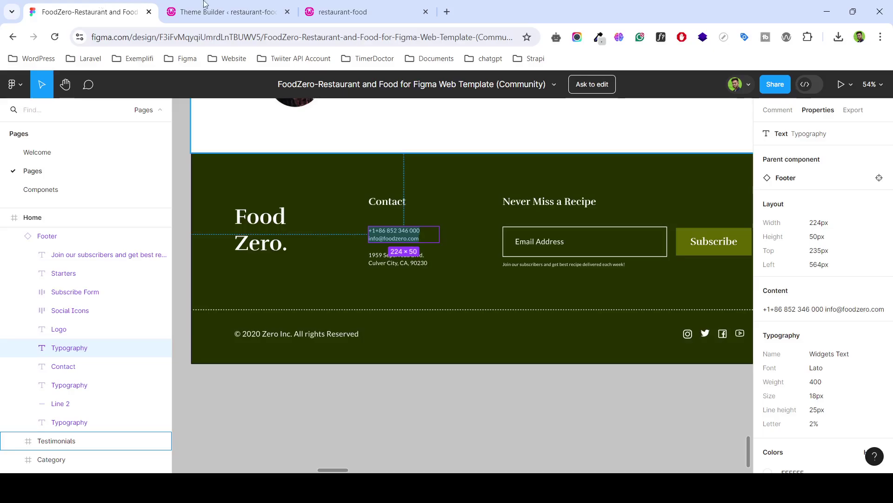
click(310, 9)
click(293, 4)
drag(367, 7, 251, 9)
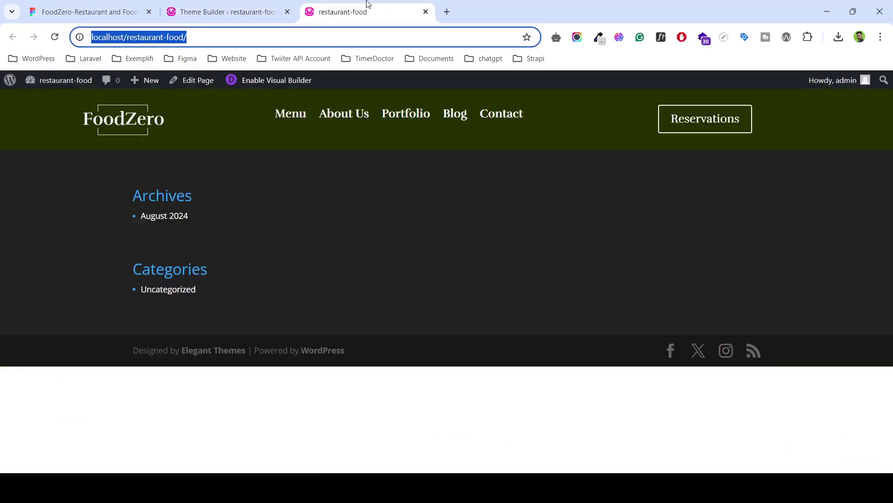
mouse_move(66, 80)
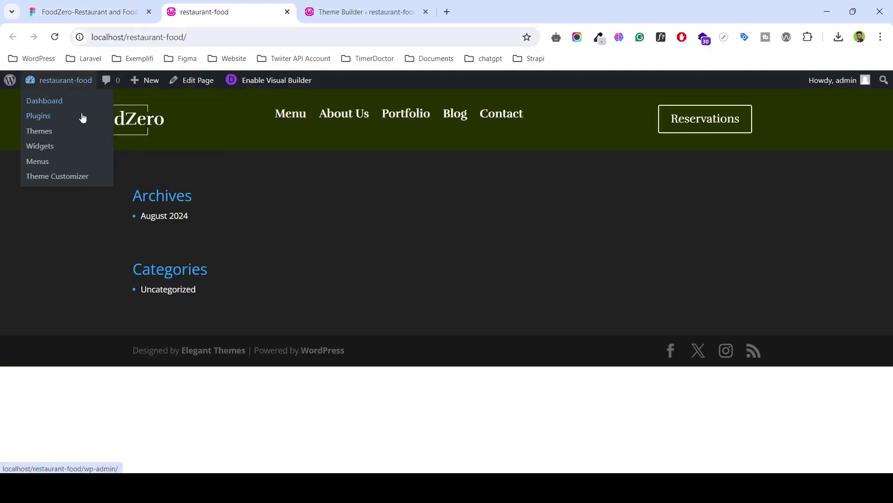
Open WordPress admin in a new tab and go to Divi > Theme Builder.
middle_click(84, 116)
click(396, 4)
drag(309, 7, 235, 10)
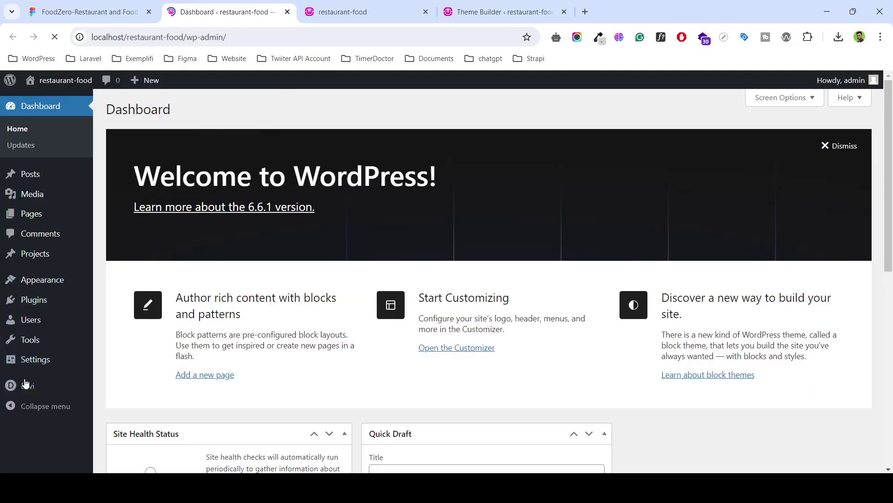
mouse_move(28, 345)
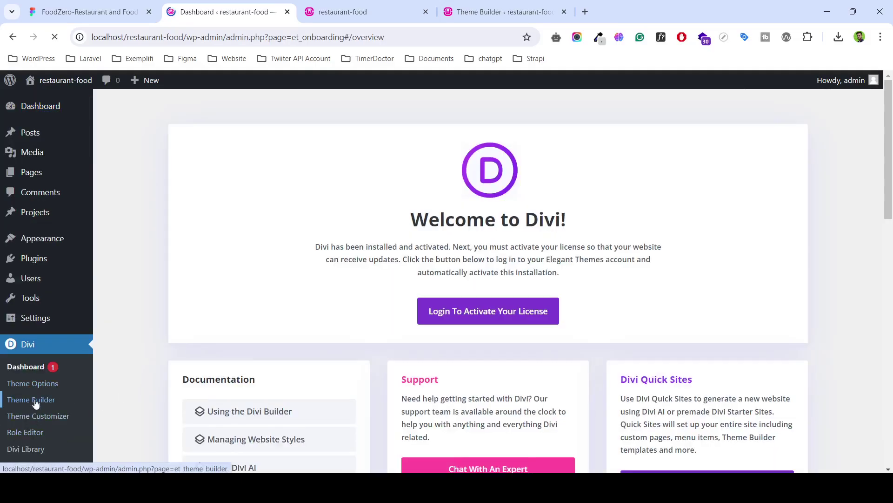
click(36, 403)
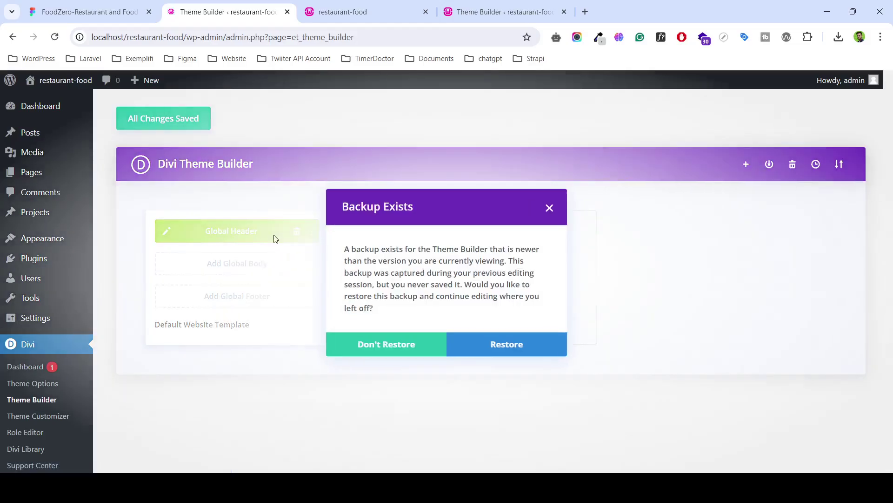
Restore the unsaved Theme Builder backup, save changes, and reload the front end to check.
click(488, 353)
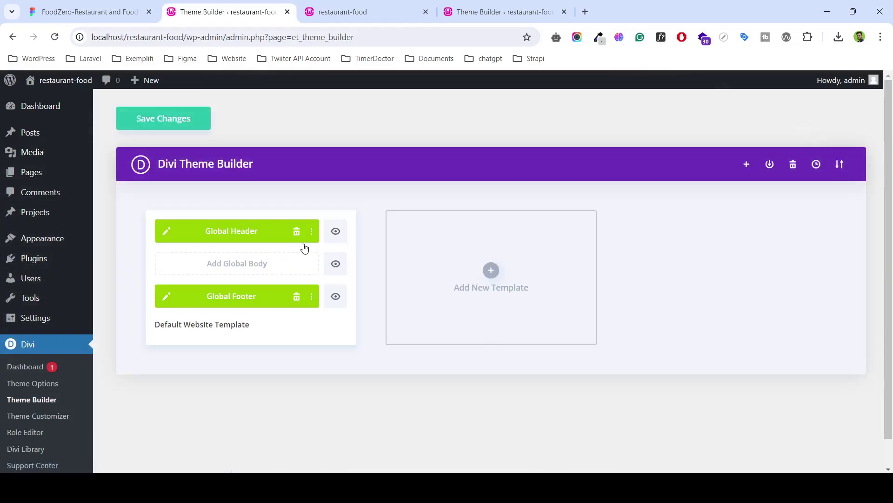
click(147, 123)
click(333, 17)
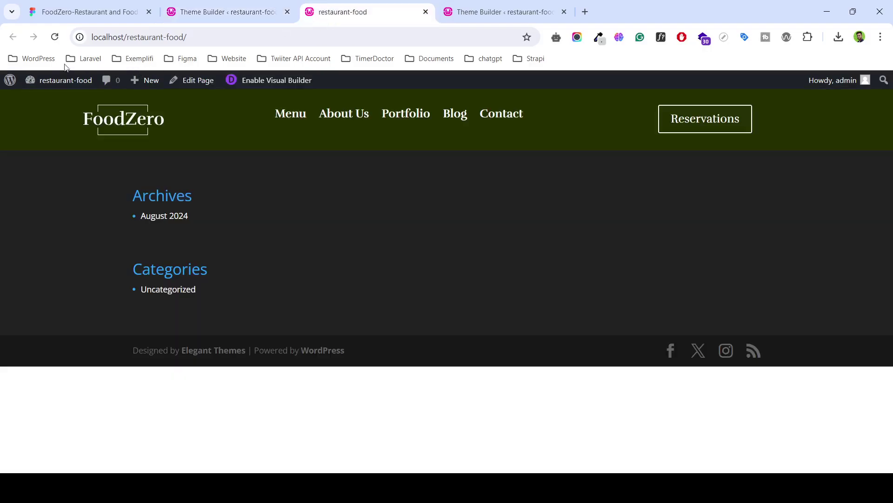
click(54, 37)
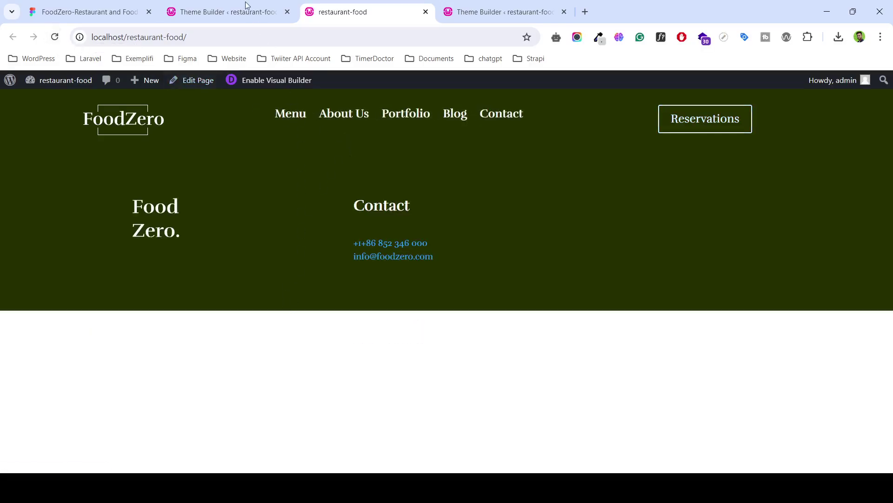
click(246, 6)
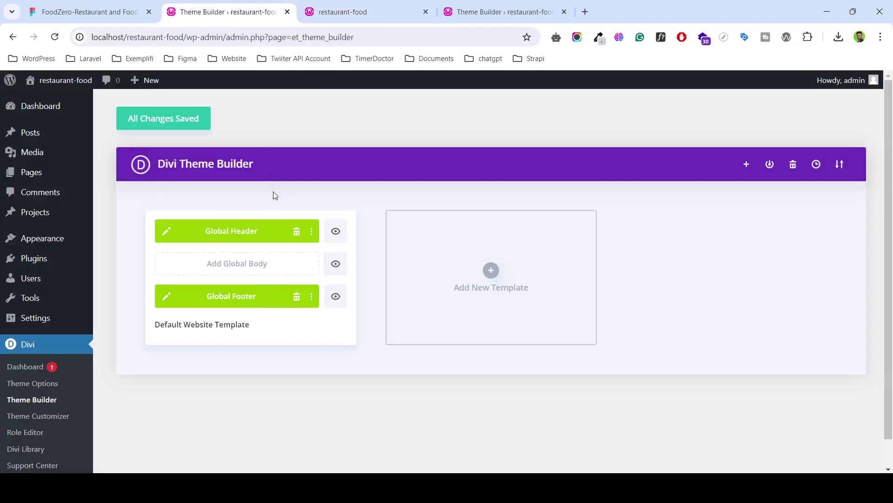
Compare the footer across the front end, global footer editor and Theme Builder tabs.
click(354, 12)
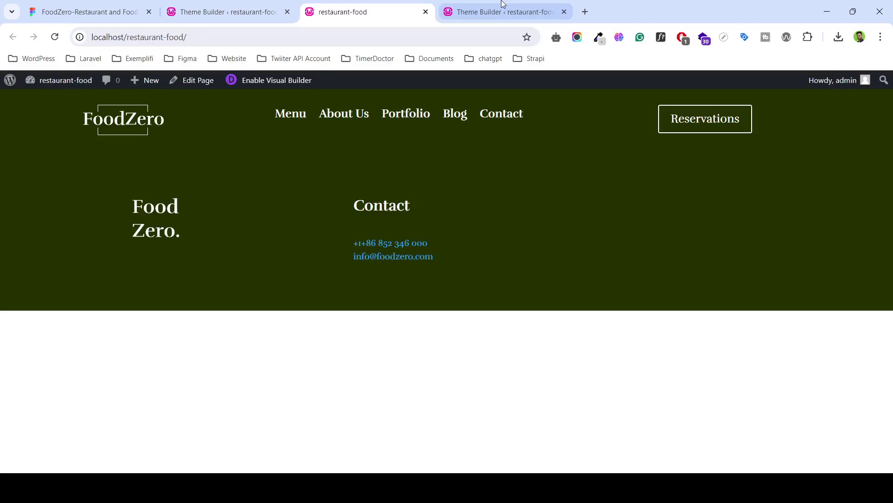
click(500, 11)
click(195, 13)
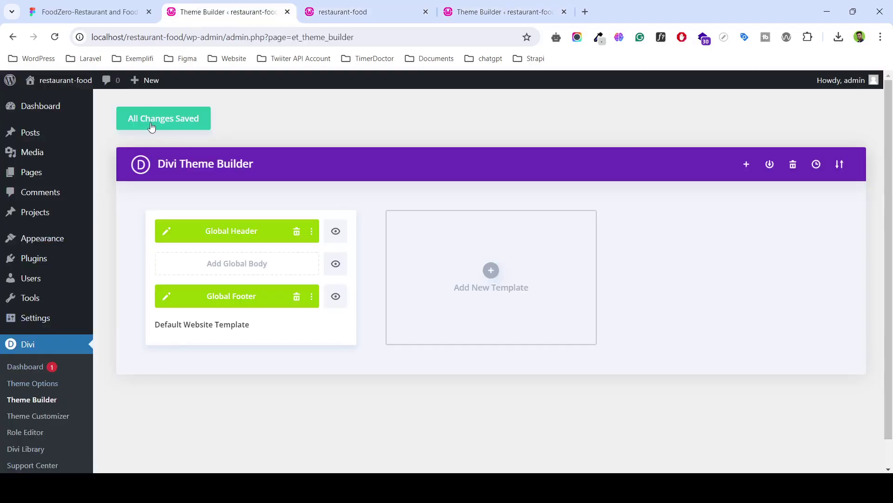
click(353, 11)
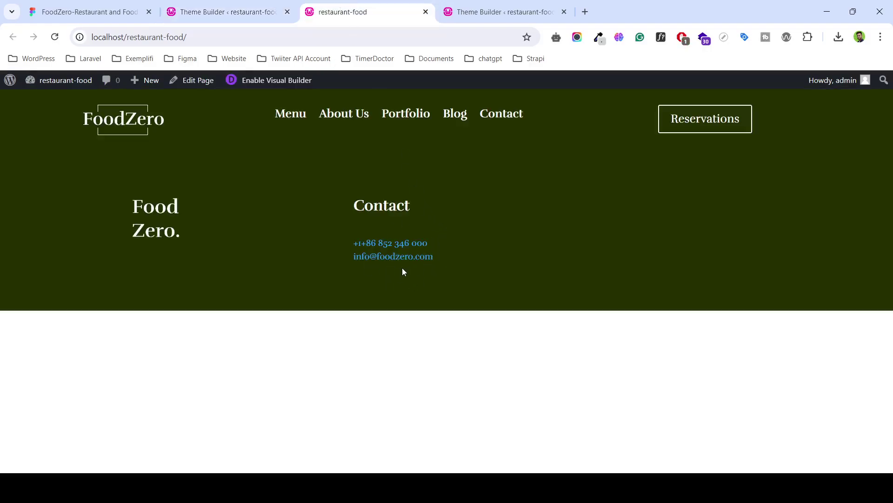
click(504, 11)
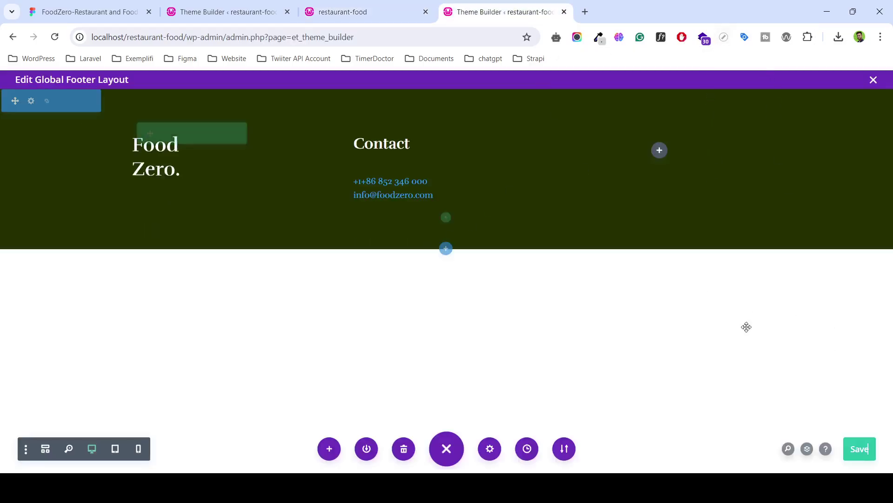
click(410, 7)
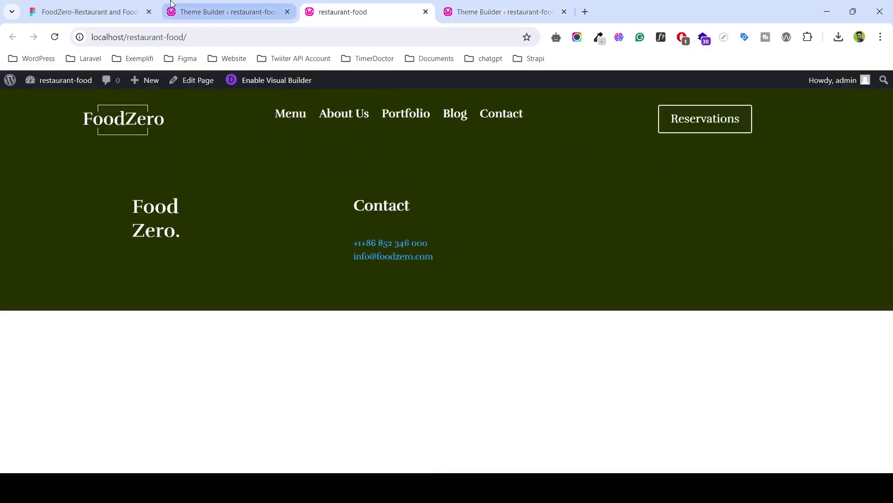
click(202, 11)
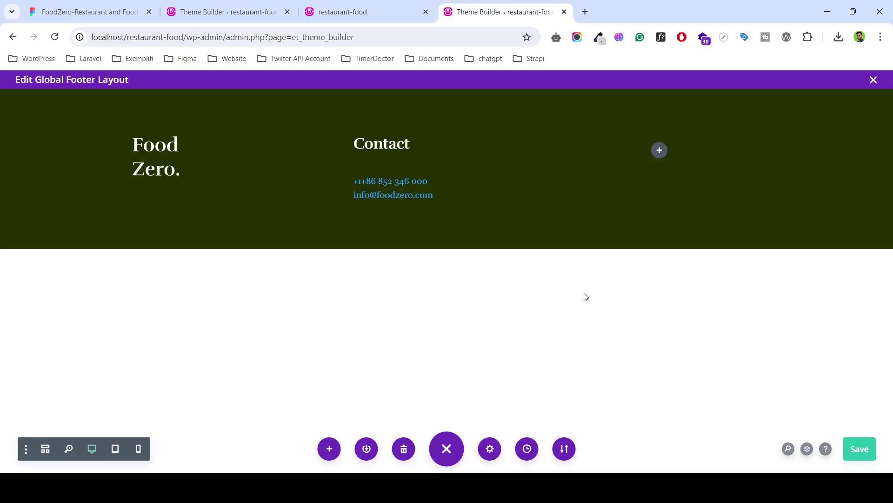
click(223, 11)
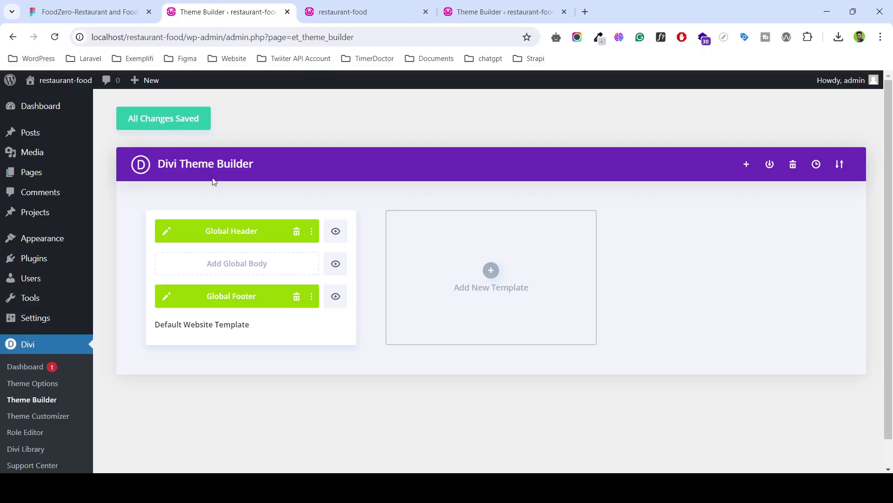
Reload the homepage and select the Contact heading to inspect the new footer.
click(417, 10)
click(357, 36)
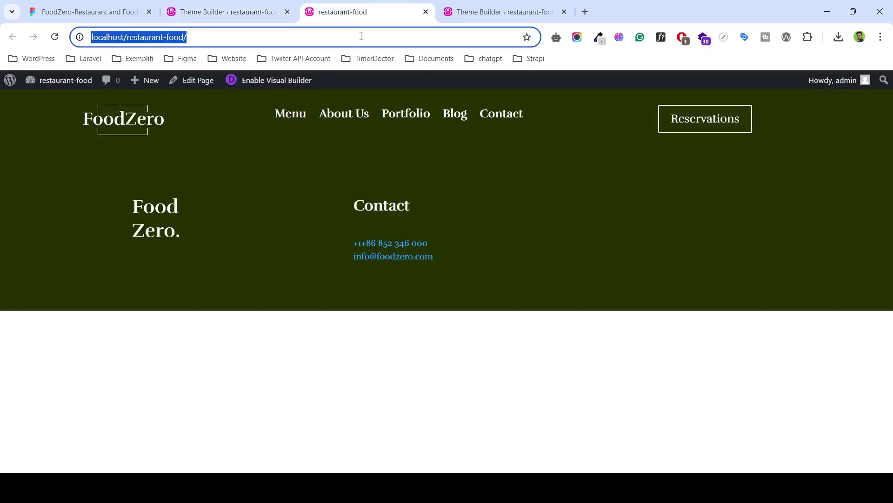
key(Return)
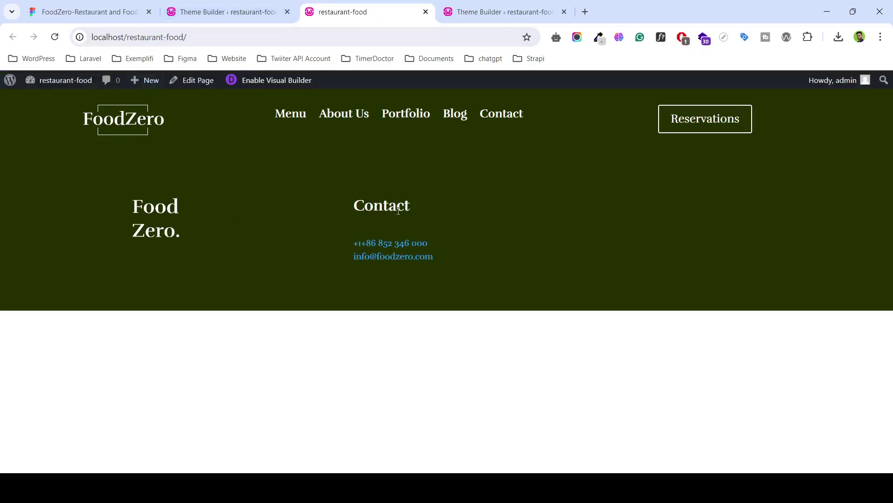
drag(354, 208, 451, 201)
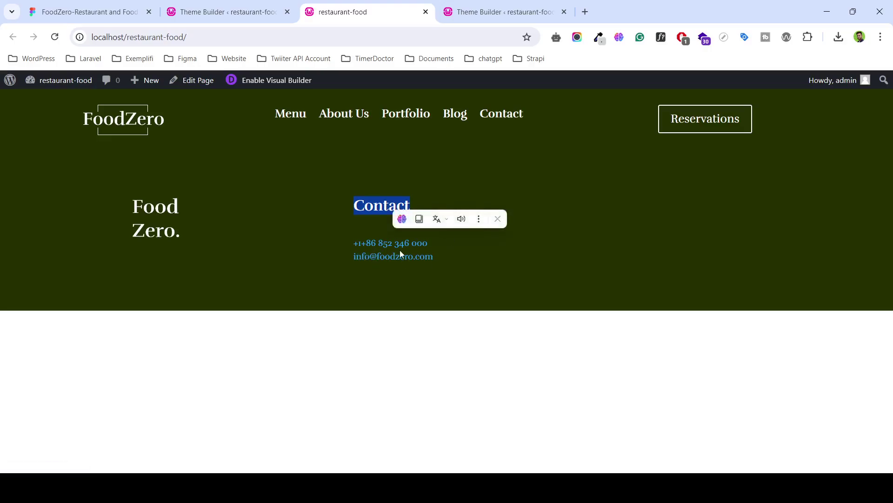
click(121, 9)
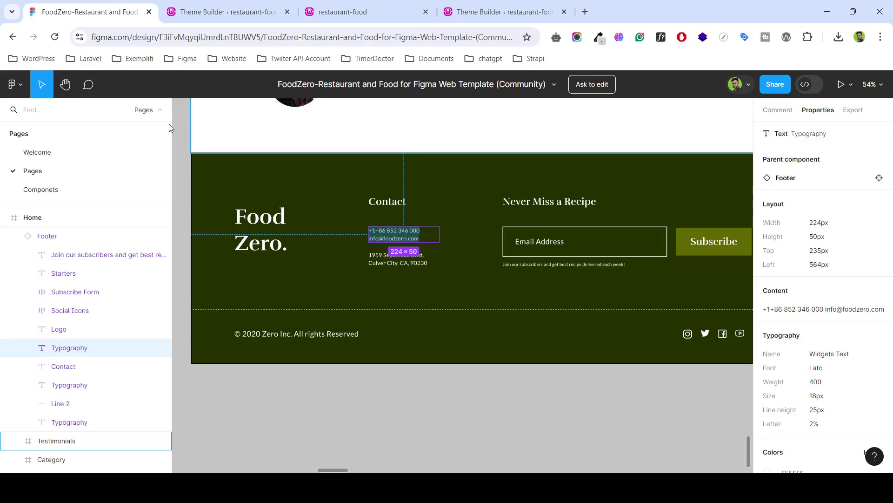
Take the 1959 Sepulveda Blvd. address text from Figma and reopen the global footer editor.
click(379, 259)
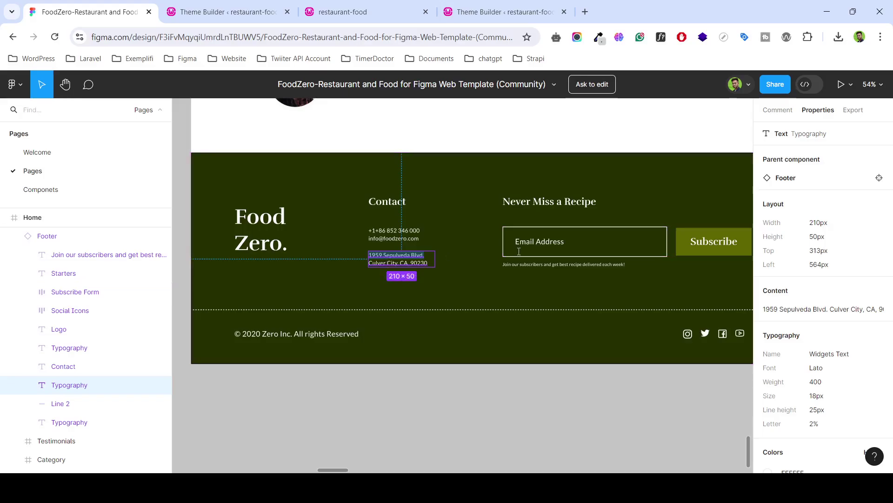
click(391, 259)
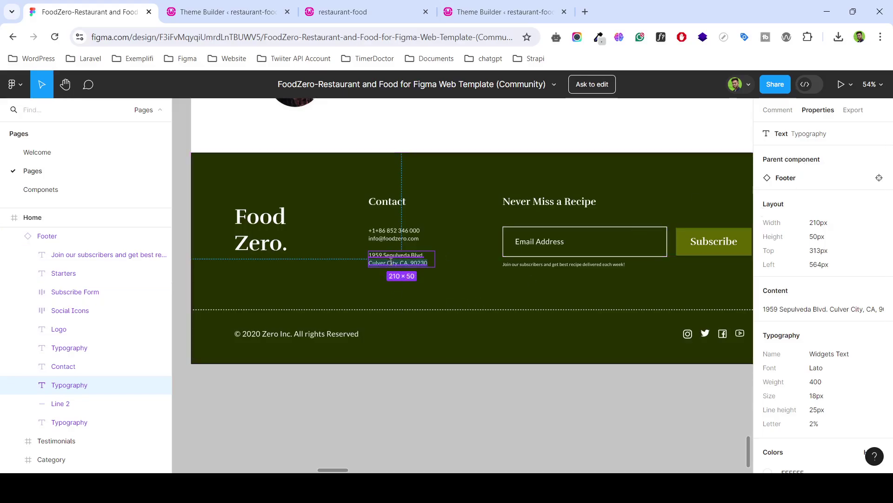
click(275, 10)
click(402, 6)
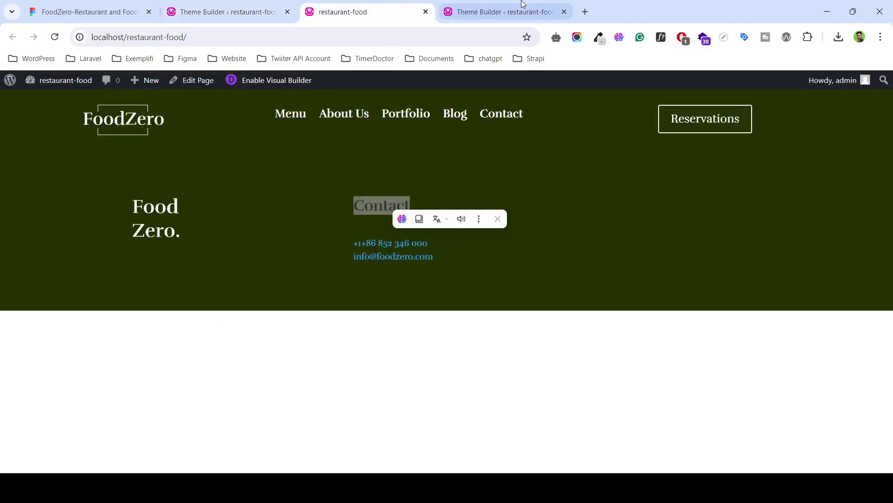
click(465, 12)
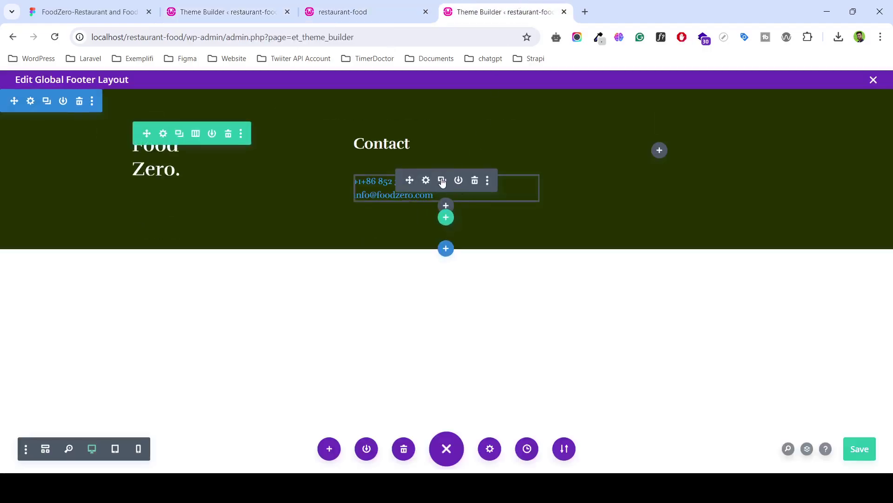
click(442, 182)
click(426, 226)
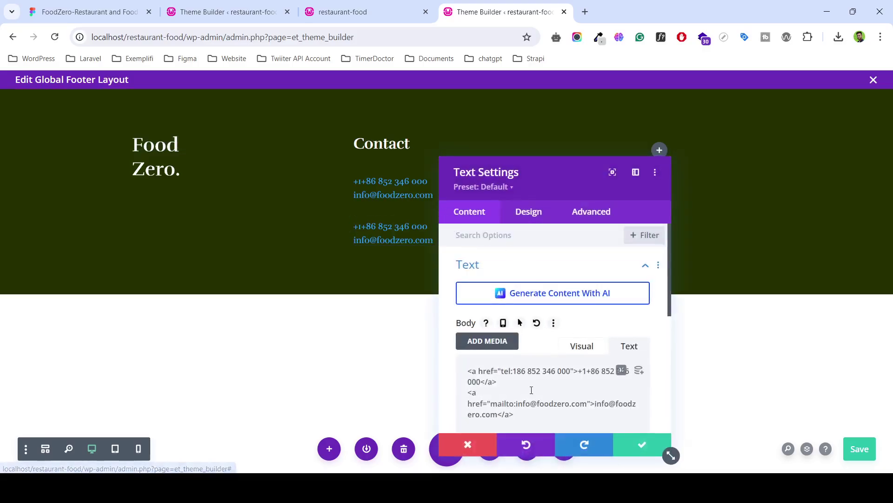
click(531, 390)
key(ctrl+a)
key(ctrl+v)
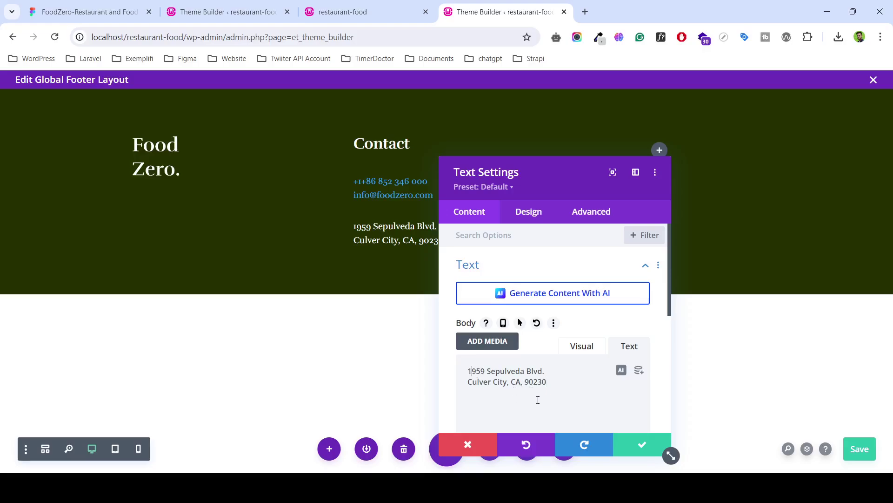
text(<>)
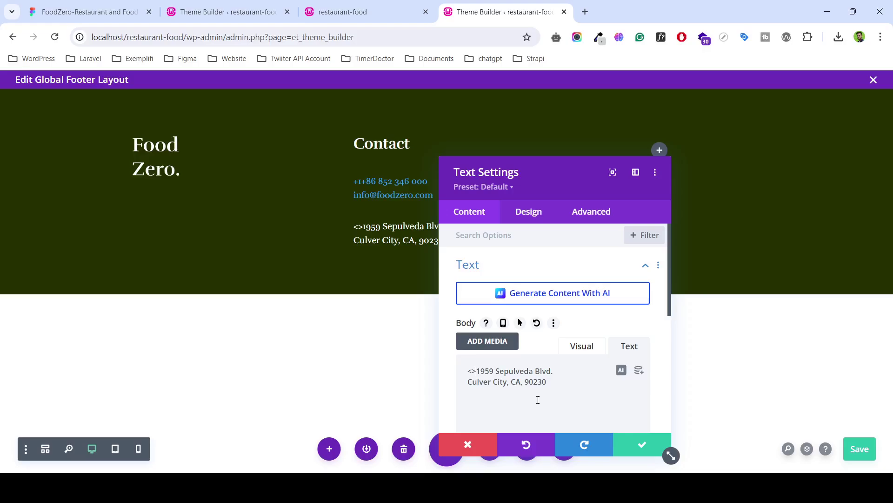
key(BackSpace)
key(BackSpace)
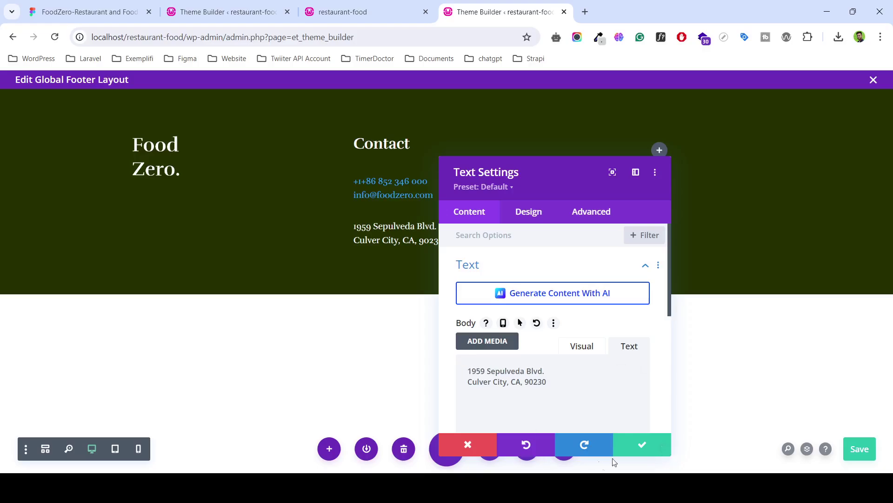
click(642, 446)
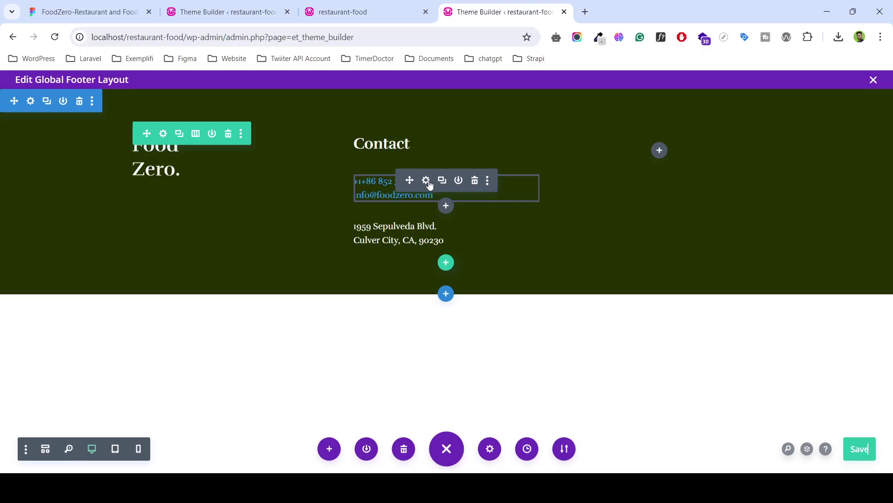
Turn the Contact phone and email links white and save the global footer layout.
click(426, 181)
scroll(568, 335, down, 2)
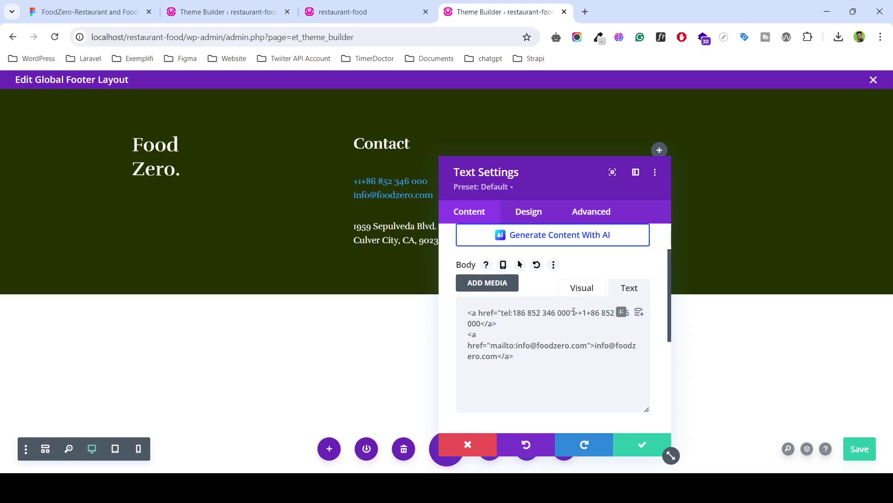
click(583, 289)
triple_click(557, 398)
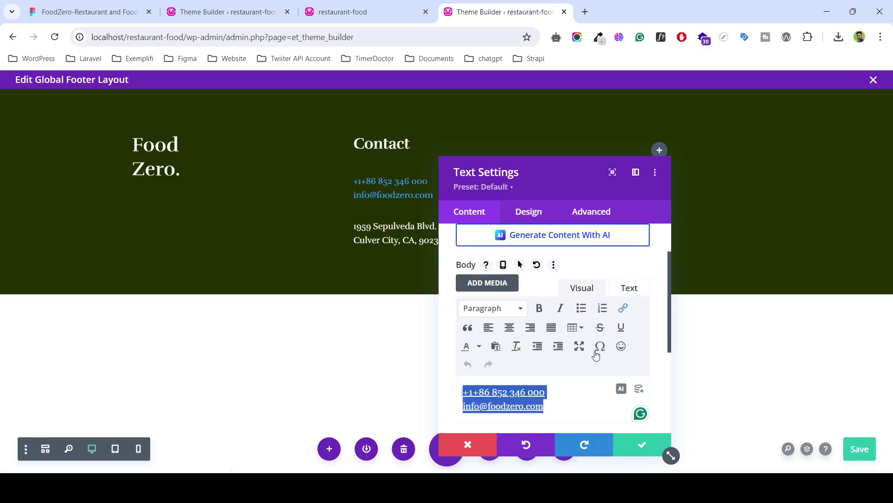
click(477, 350)
click(512, 394)
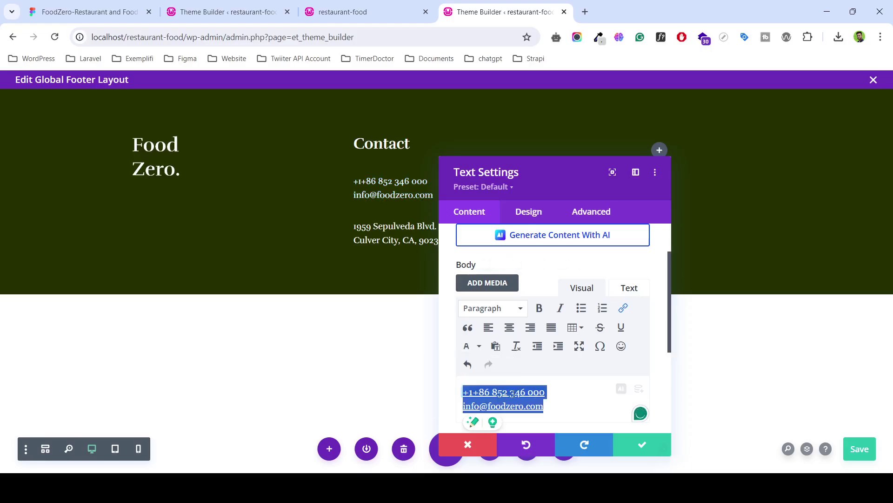
click(646, 443)
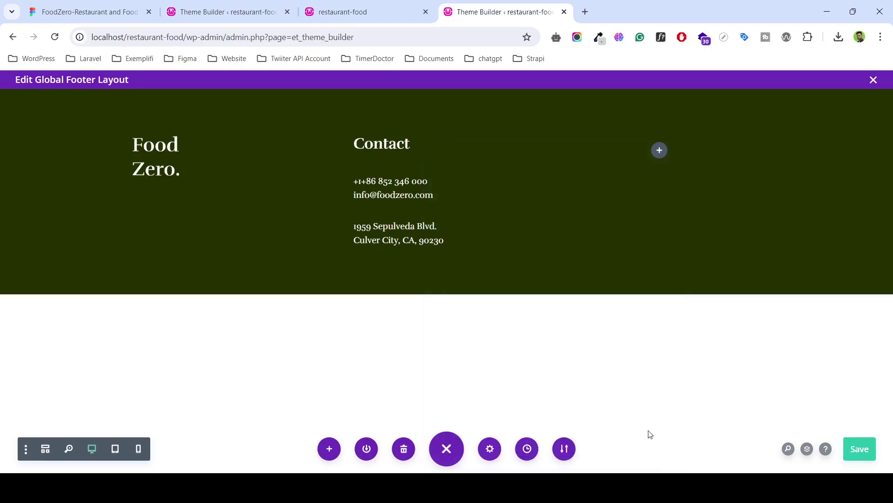
click(859, 448)
mouse_move(562, 211)
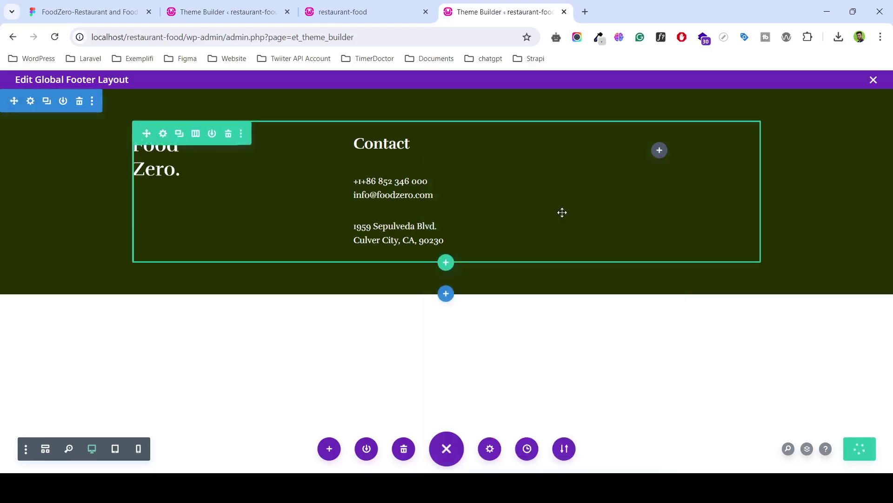
Reload the live homepage, compare its footer with the Figma design, and reopen the footer editor.
click(326, 11)
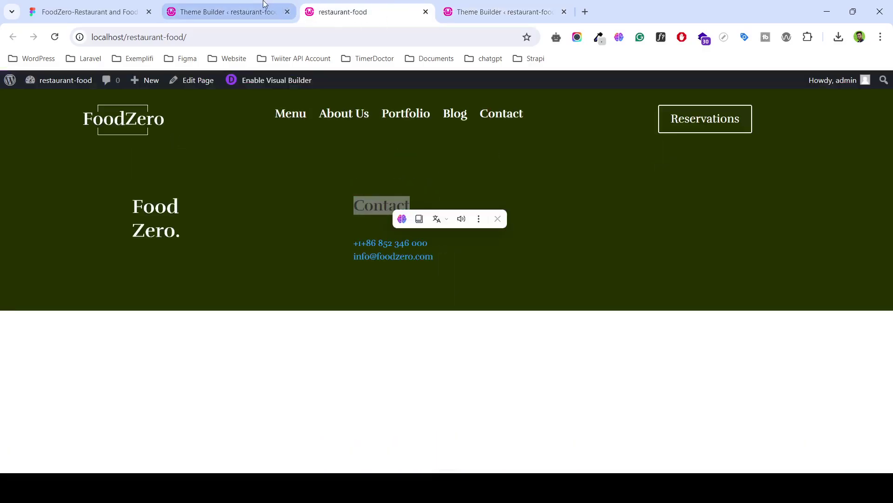
click(340, 37)
key(Return)
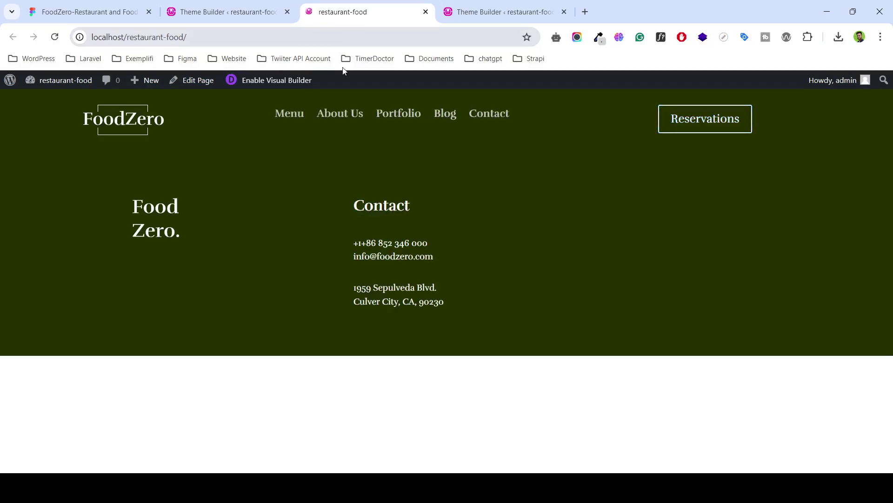
click(224, 9)
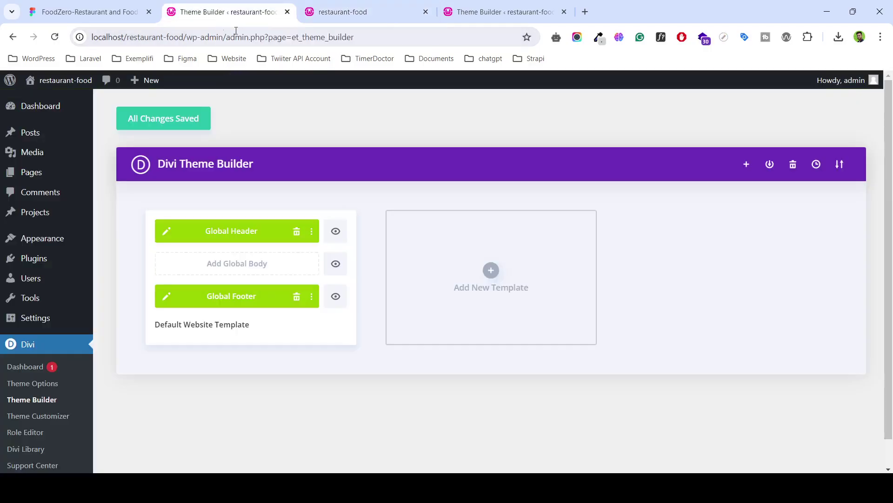
click(92, 5)
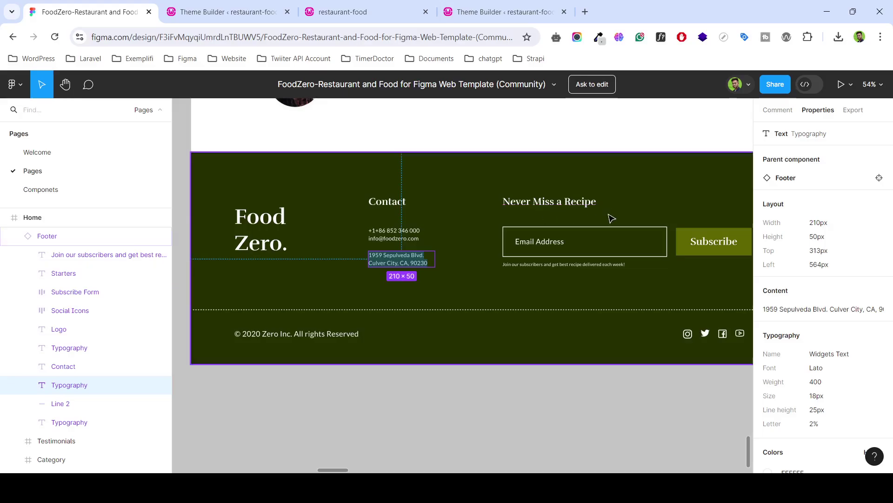
click(342, 12)
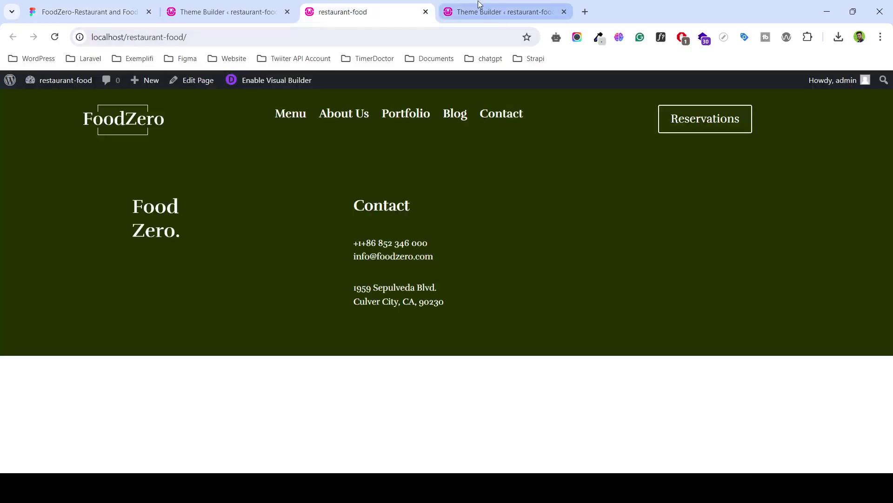
click(480, 6)
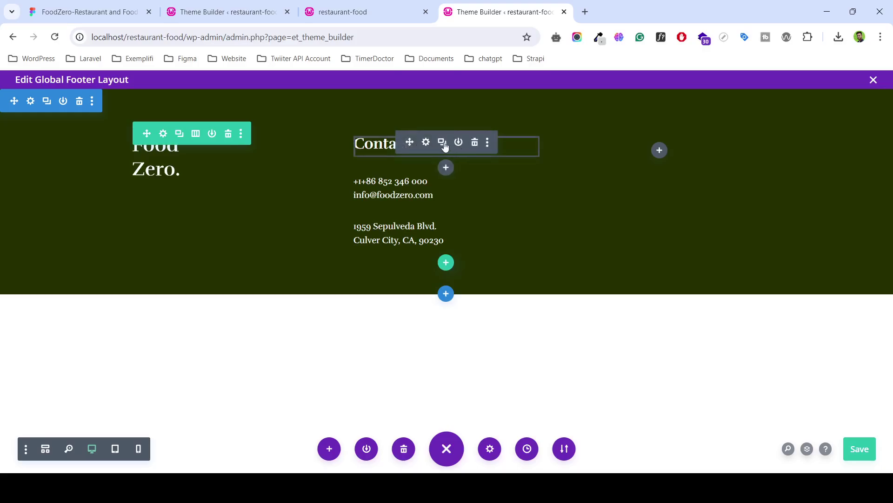
Duplicate the Contact heading and drag the copy into the footer's empty right column.
right_click(445, 146)
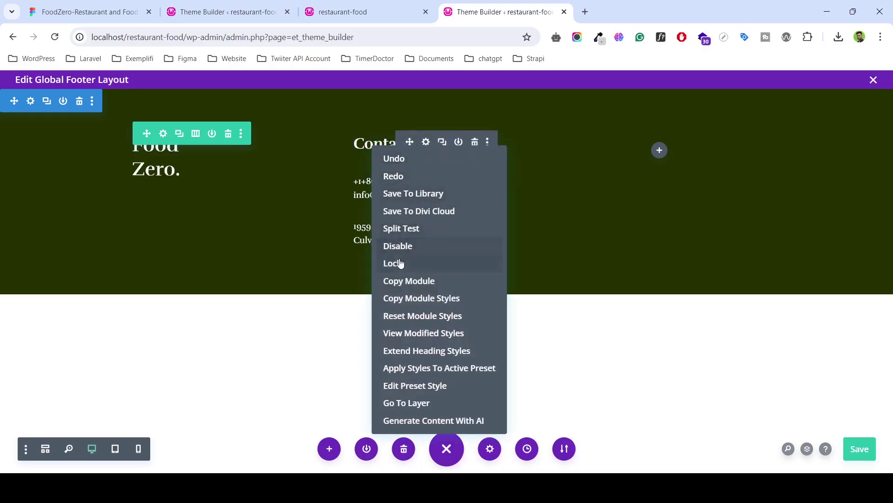
click(437, 149)
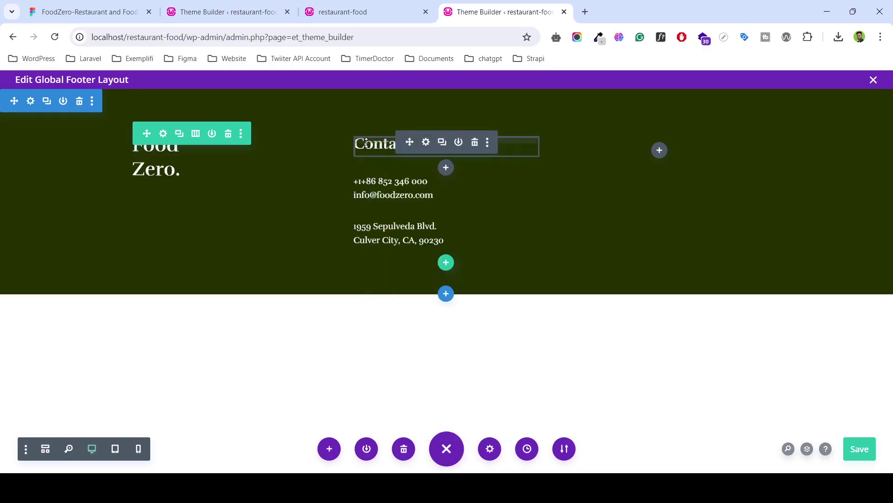
click(442, 147)
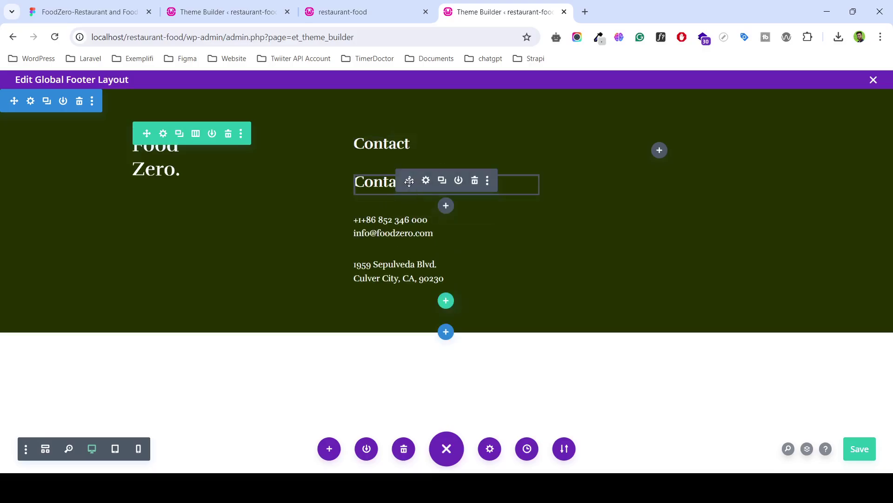
drag(410, 182, 664, 181)
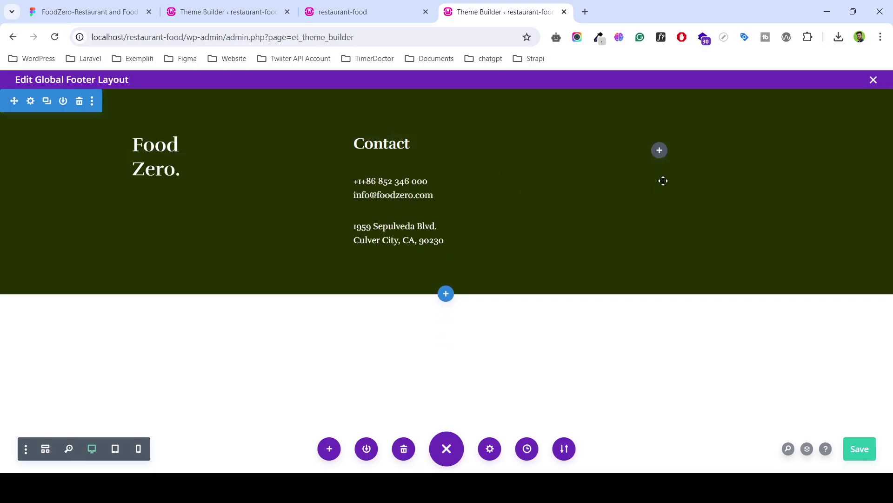
Take the 'Never Miss a Recipe' heading text from the FoodZero Figma design.
click(218, 12)
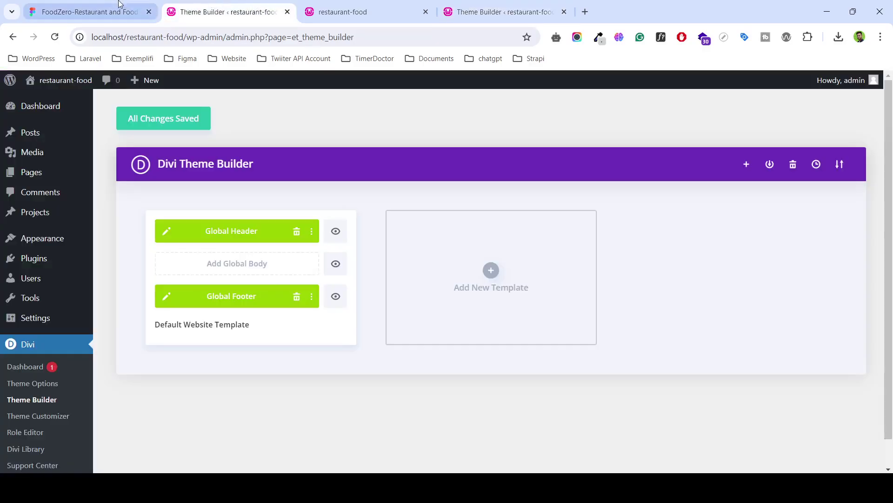
click(120, 4)
click(576, 201)
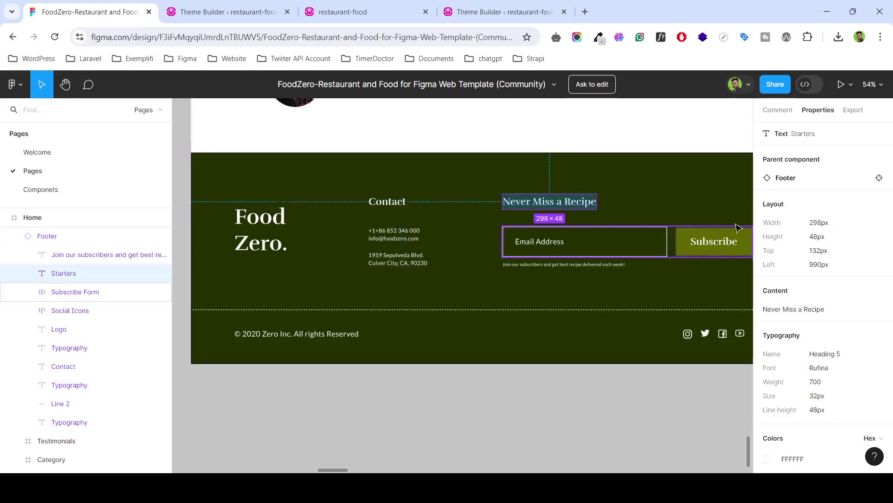
right_click(545, 200)
click(563, 205)
click(504, 12)
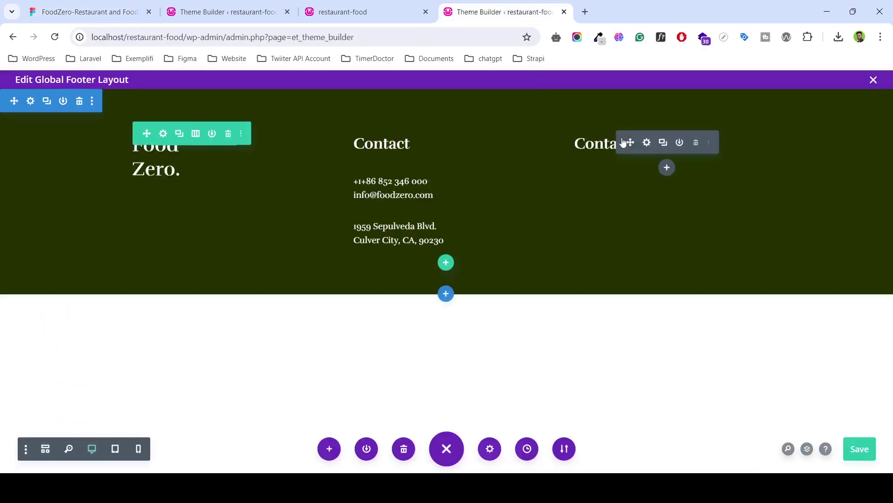
Replace the copied Contact heading's text with 'Never Miss a Recipe', confirm, and save the layout.
click(646, 143)
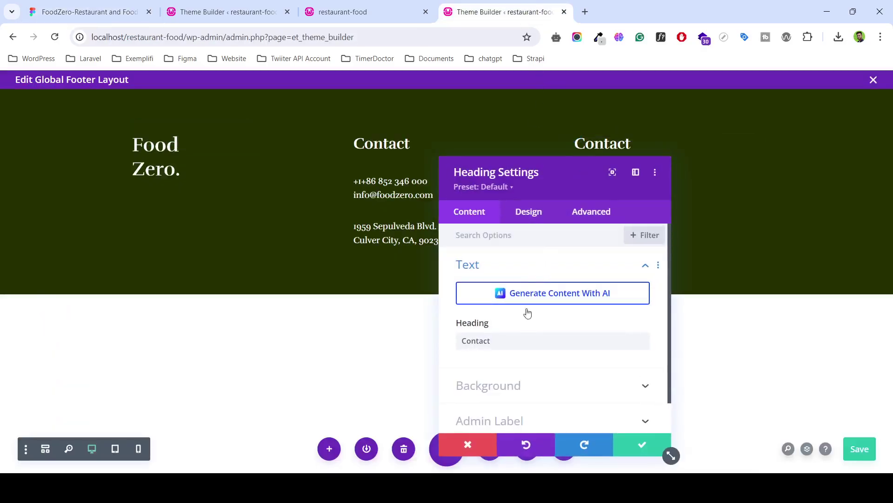
double_click(519, 341)
text(Never Miss a Recipe)
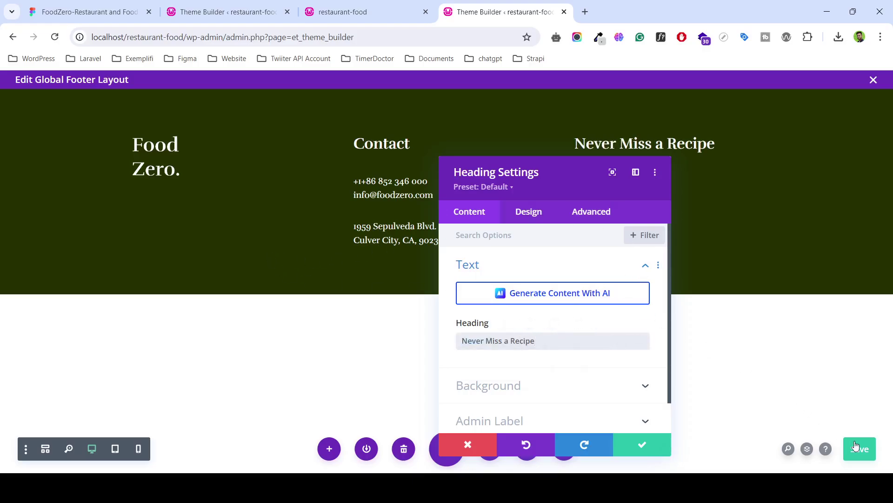
click(856, 446)
click(635, 447)
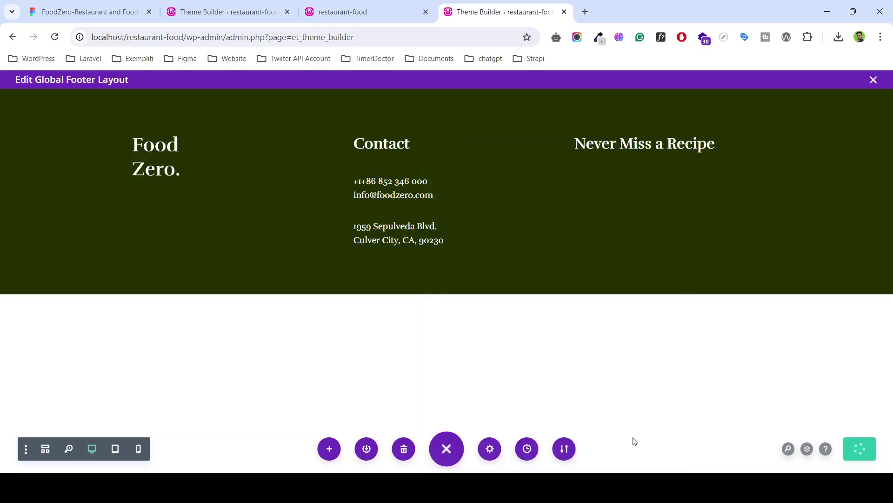
mouse_move(665, 161)
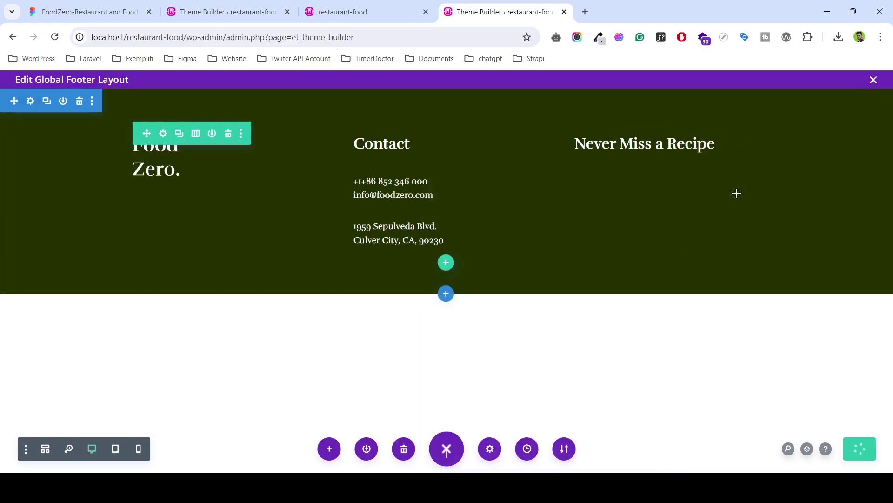
Add a contact form module under Never Miss a Recipe and remove its Name and Message fields.
click(666, 168)
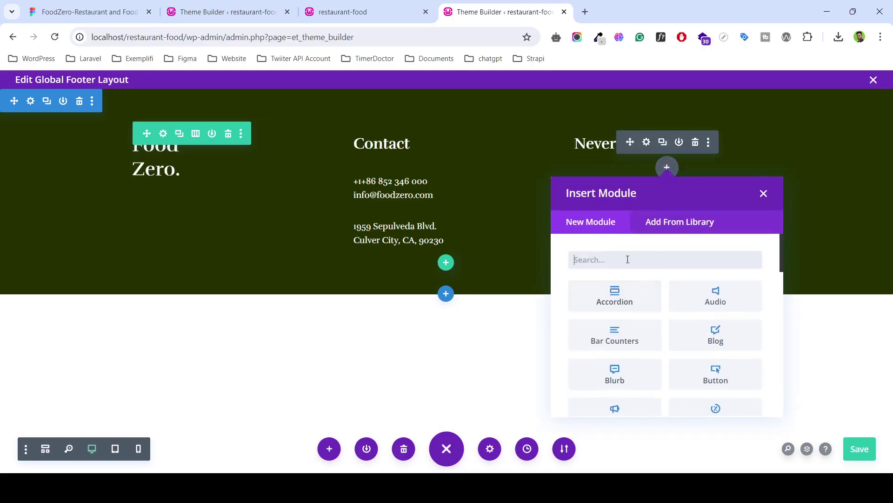
text(for)
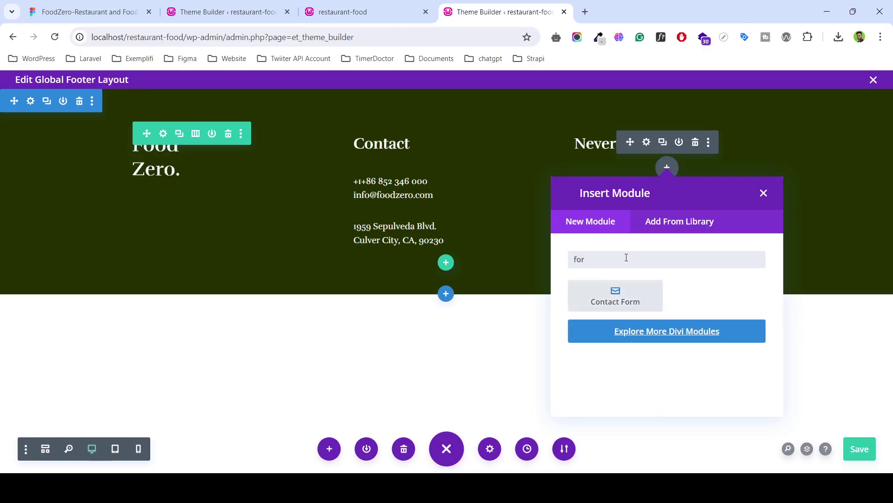
click(616, 299)
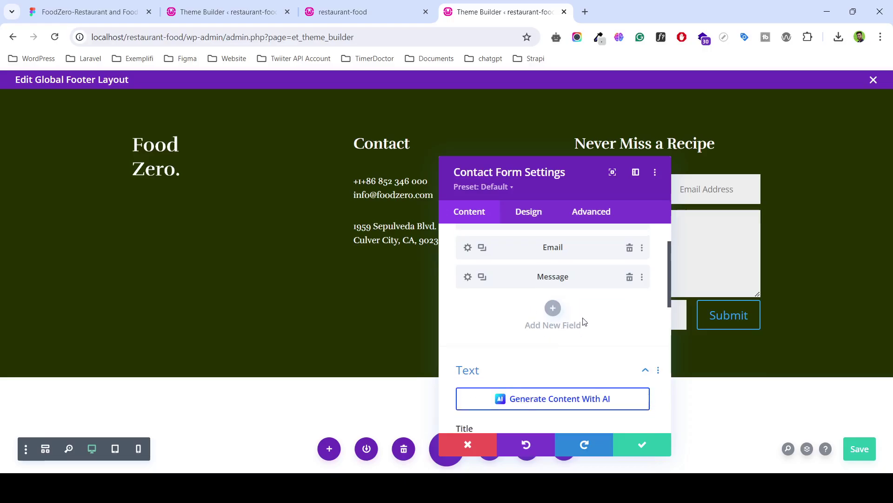
click(629, 278)
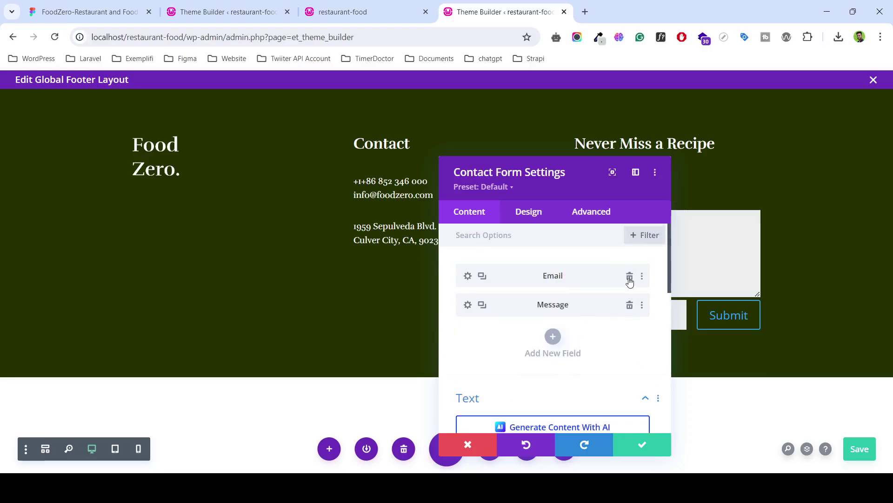
click(630, 306)
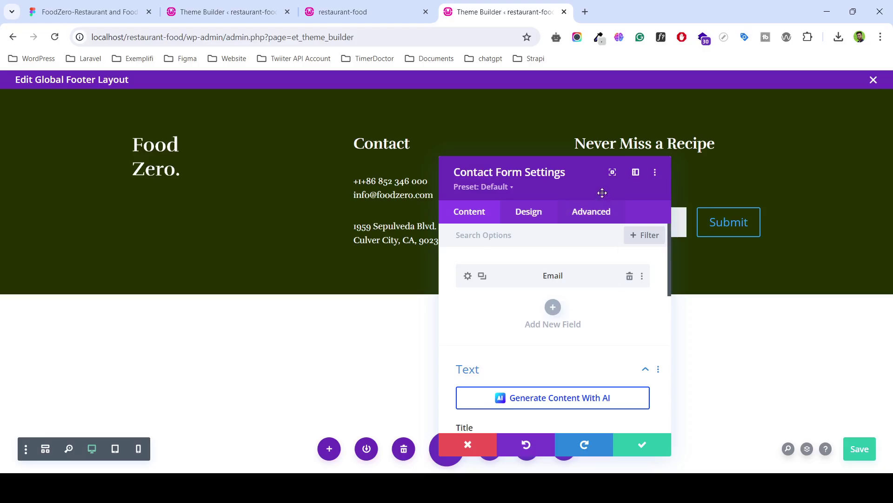
drag(602, 193, 470, 184)
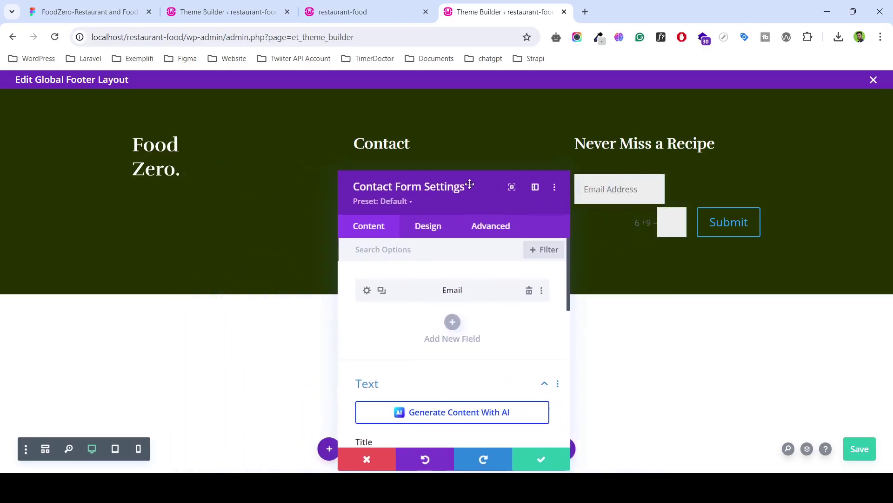
mouse_move(671, 228)
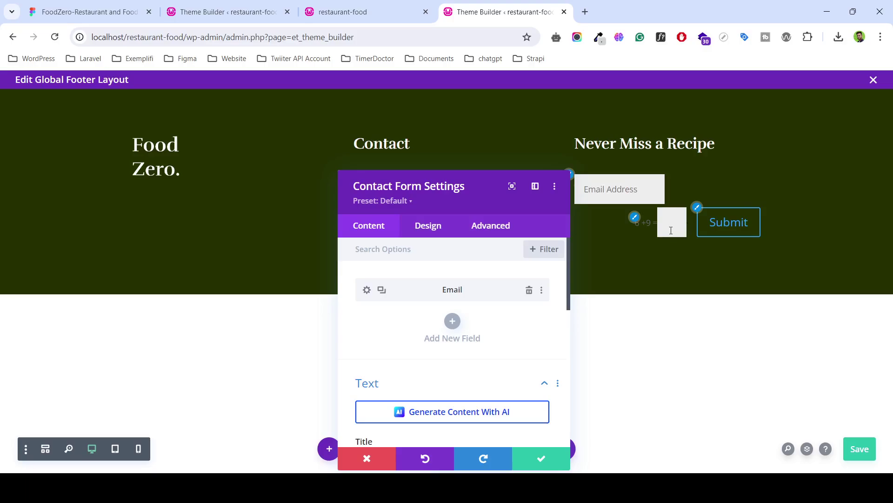
Switch Spam Protection's Use Basic Captcha to NO and close the Contact Form Settings.
scroll(453, 366, down, 3)
scroll(439, 359, down, 3)
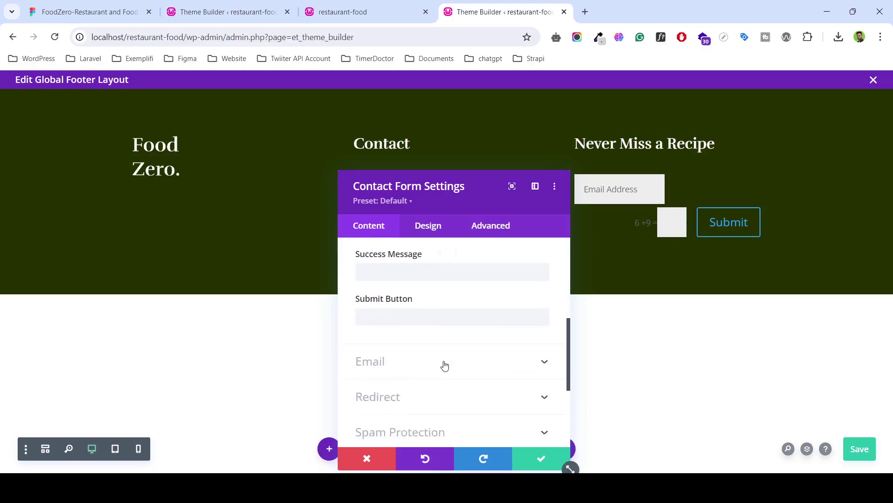
scroll(442, 365, up, 5)
click(429, 226)
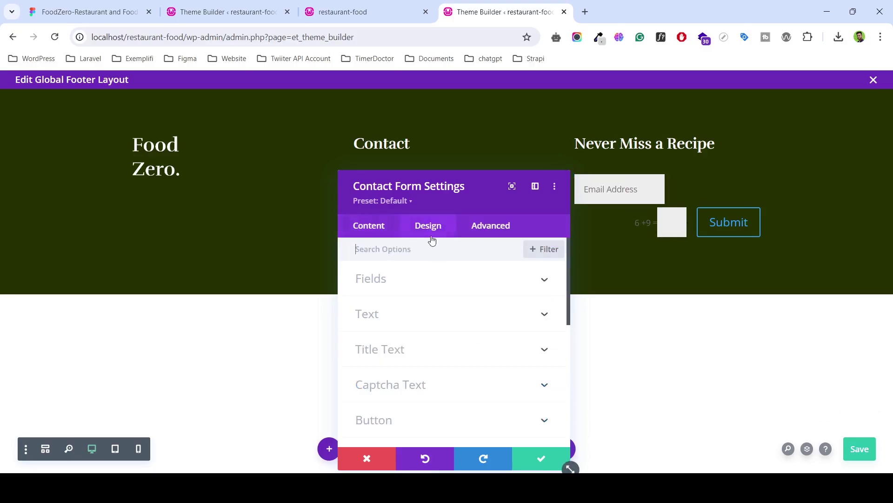
click(439, 286)
click(372, 227)
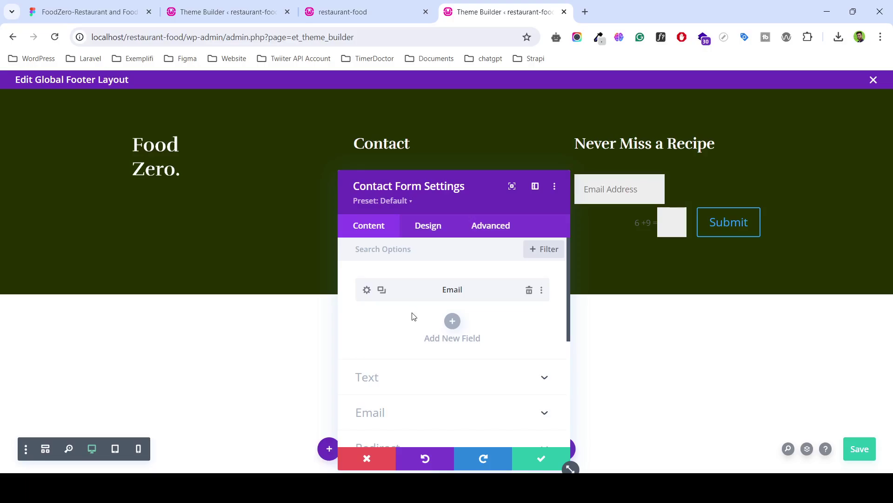
scroll(414, 317, down, 1)
click(422, 324)
scroll(419, 305, down, 2)
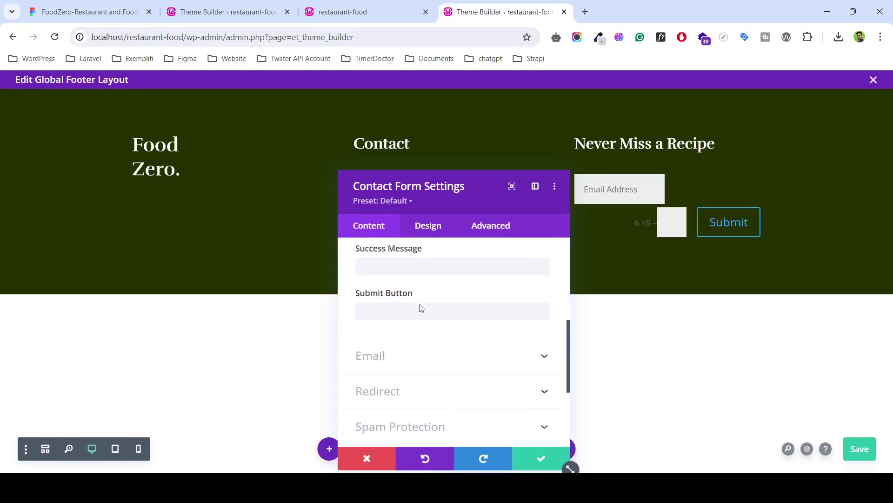
click(409, 358)
scroll(416, 349, down, 3)
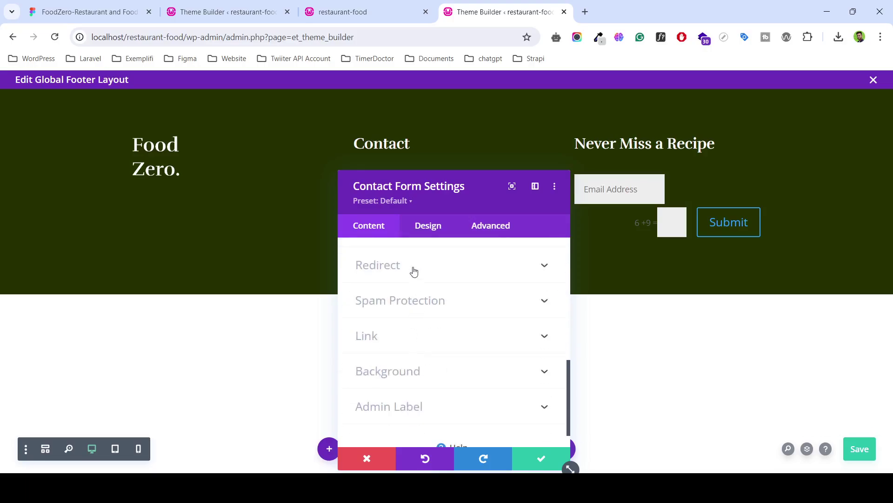
click(413, 271)
click(429, 339)
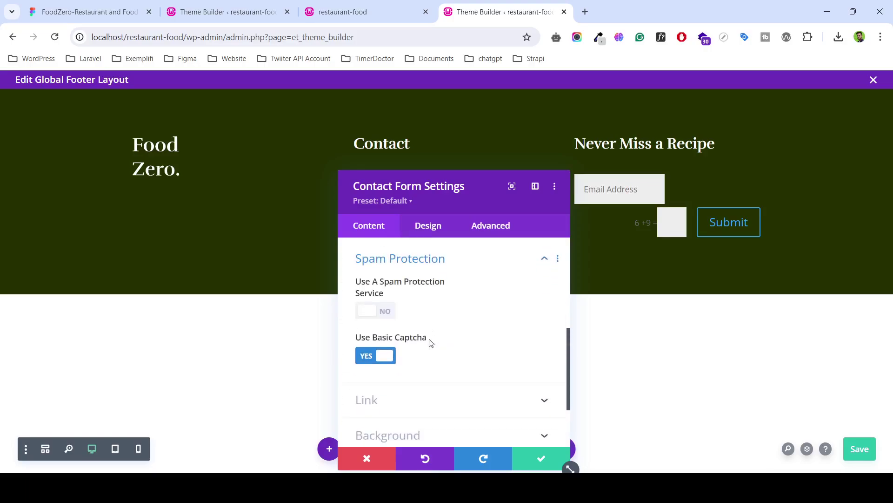
click(382, 352)
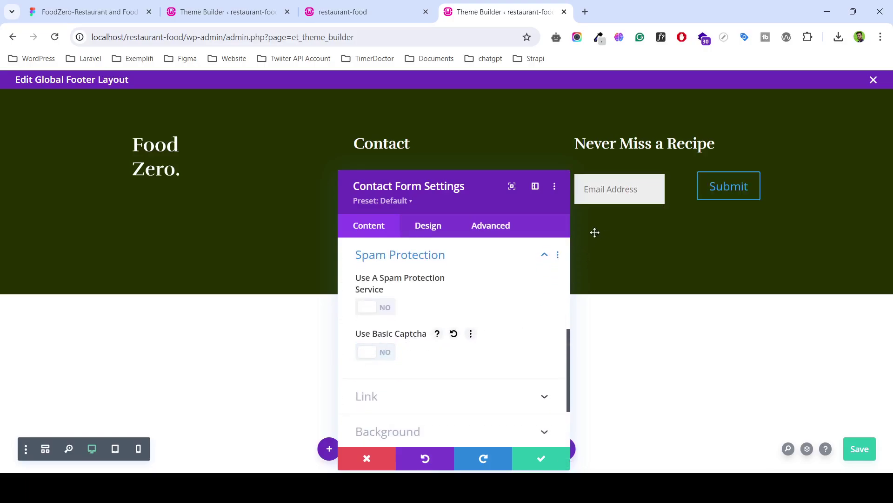
scroll(470, 359, down, 1)
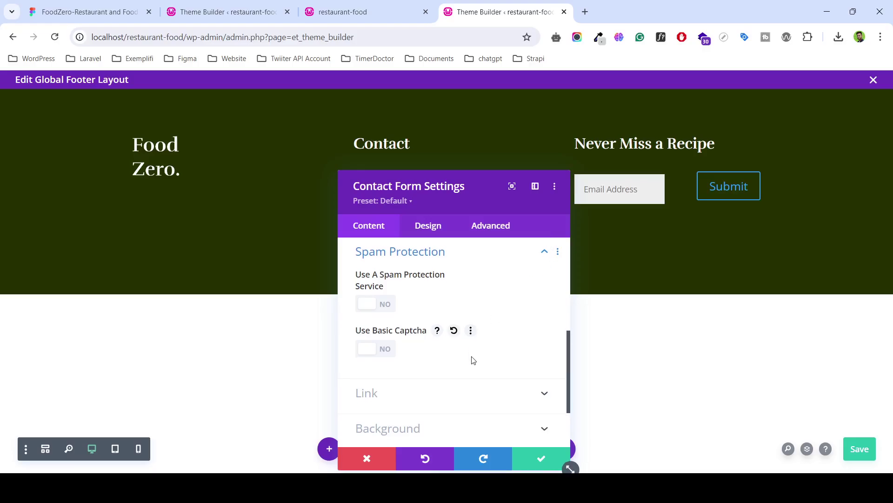
click(533, 460)
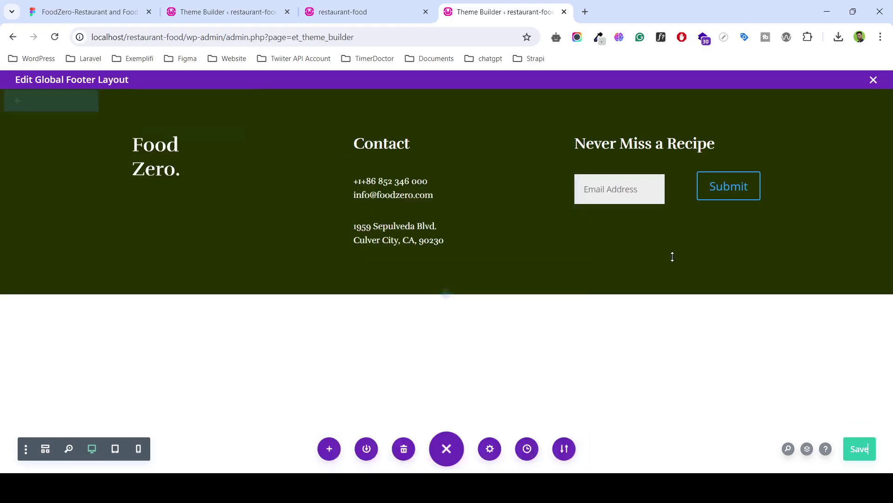
Review the footer design in Figma for reference.
click(186, 6)
click(88, 12)
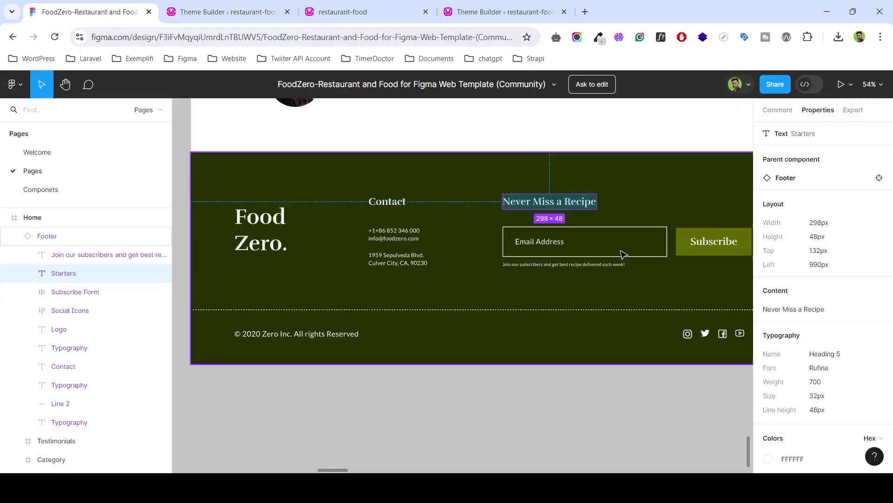
ctrl+scroll(607, 258, up, 2)
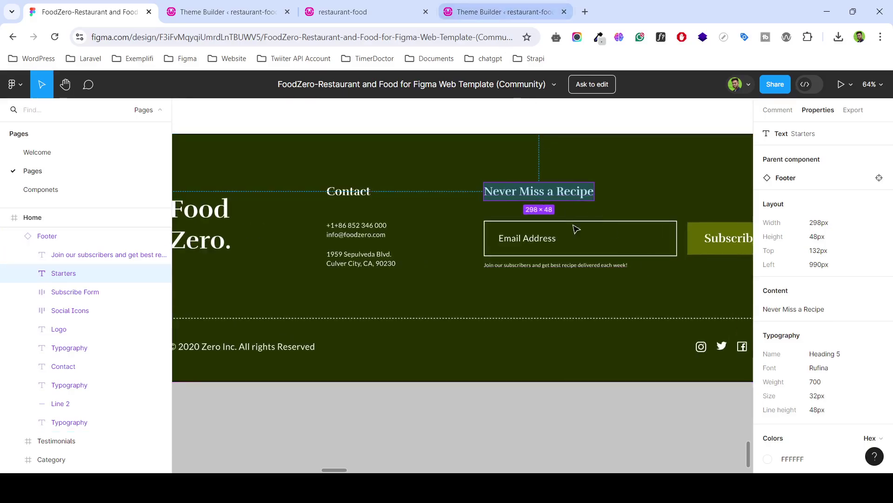
click(504, 10)
mouse_move(620, 189)
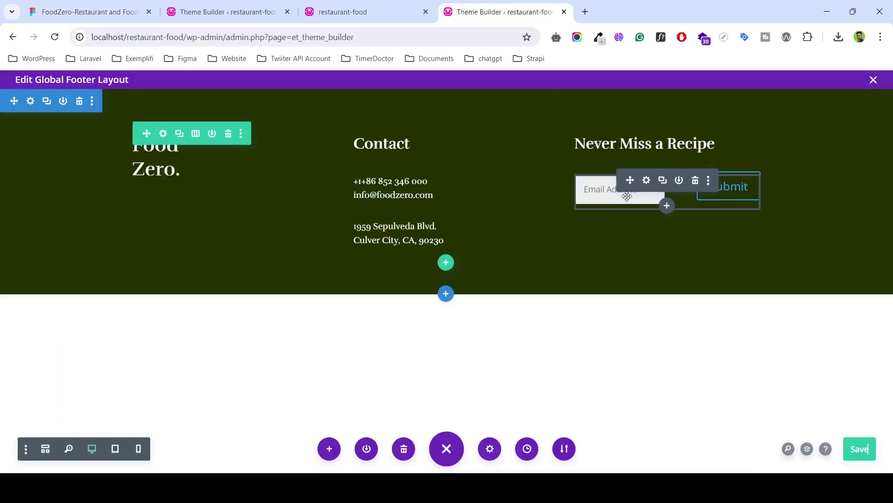
Open the contact form's Design tab and expand the Fields group.
click(646, 185)
scroll(465, 326, down, 1)
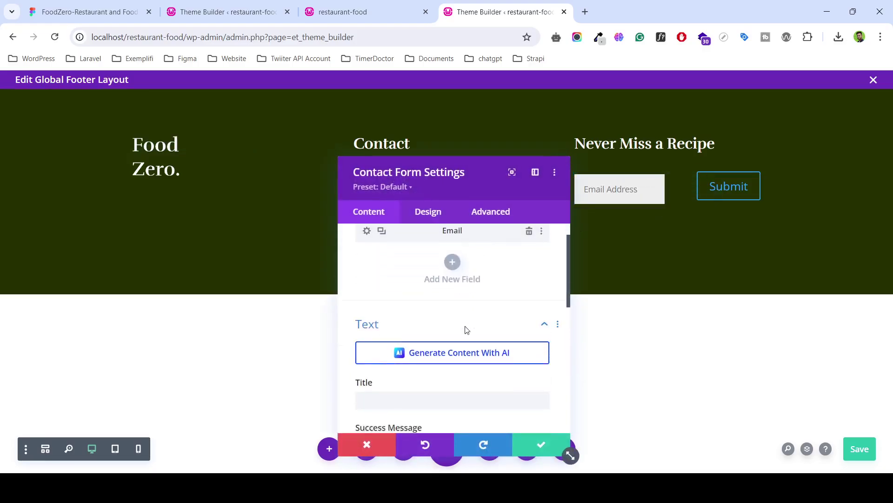
scroll(464, 335, down, 3)
scroll(450, 307, down, 4)
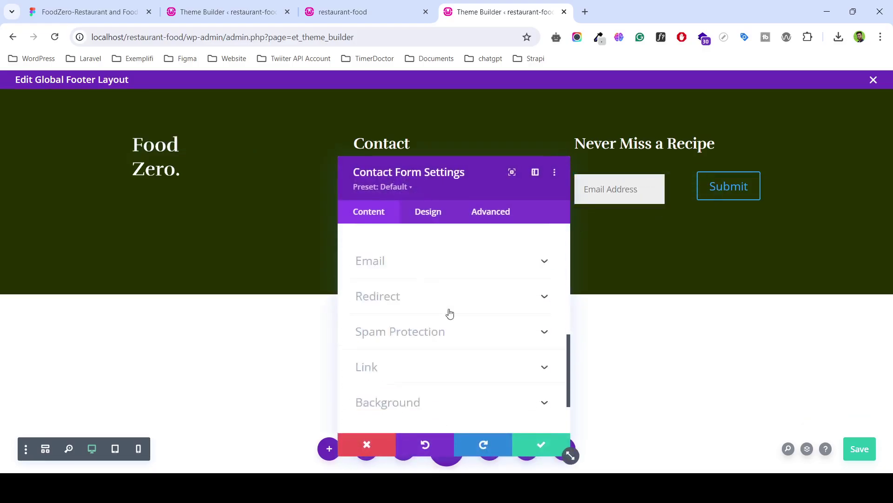
scroll(446, 331, up, 3)
click(433, 214)
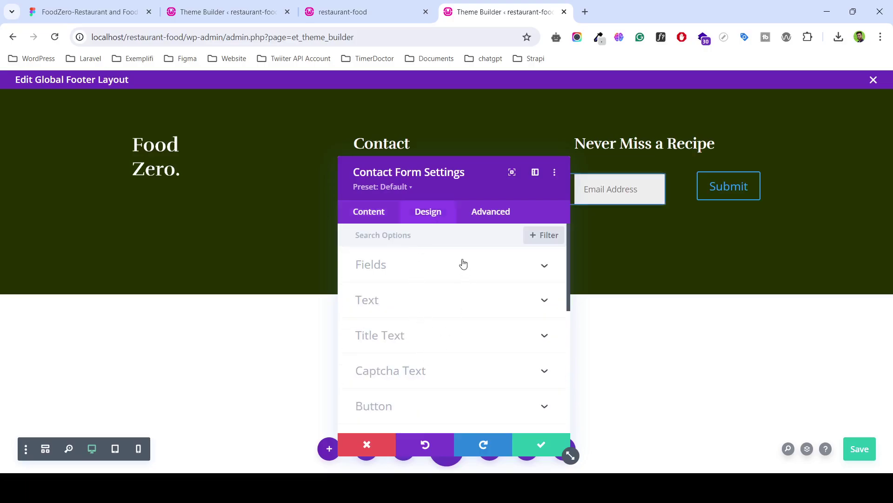
click(443, 276)
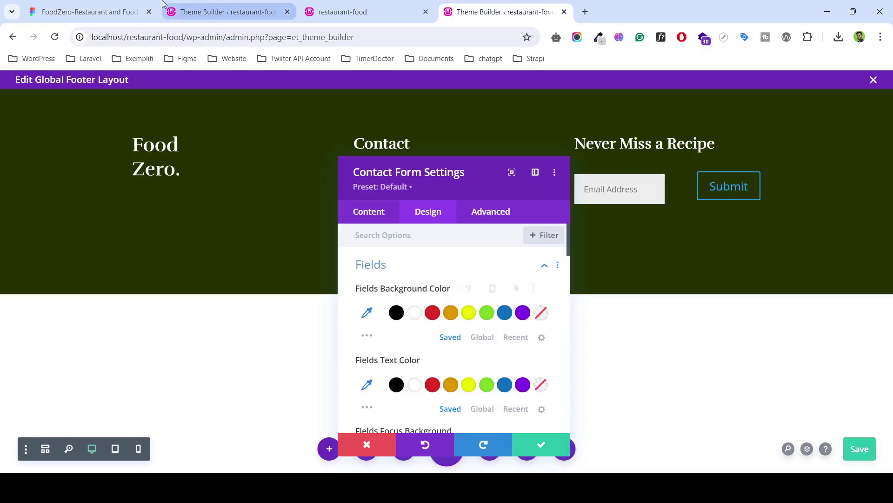
Set the Fields Background Color to the Figma footer's dark green #233000.
click(88, 12)
click(659, 300)
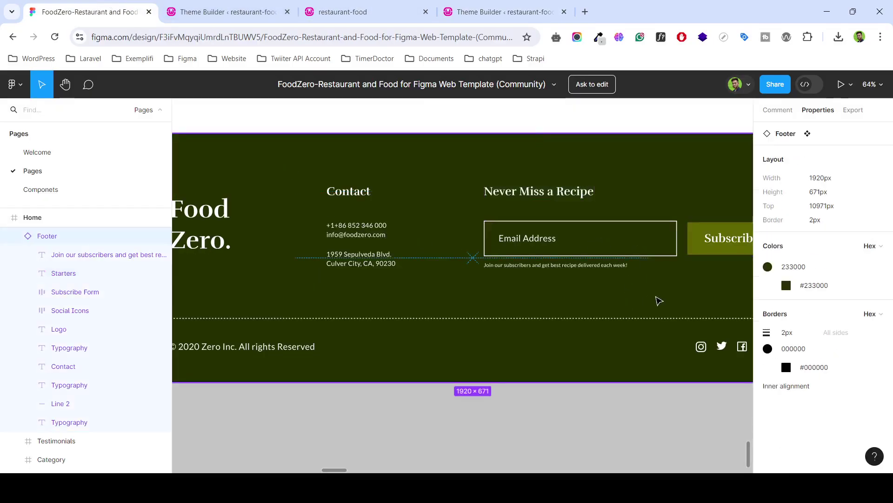
click(342, 12)
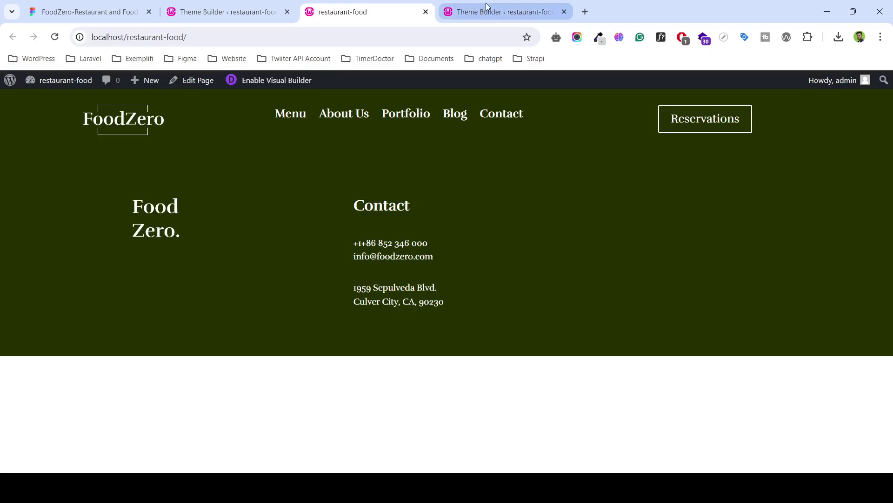
click(505, 12)
click(366, 313)
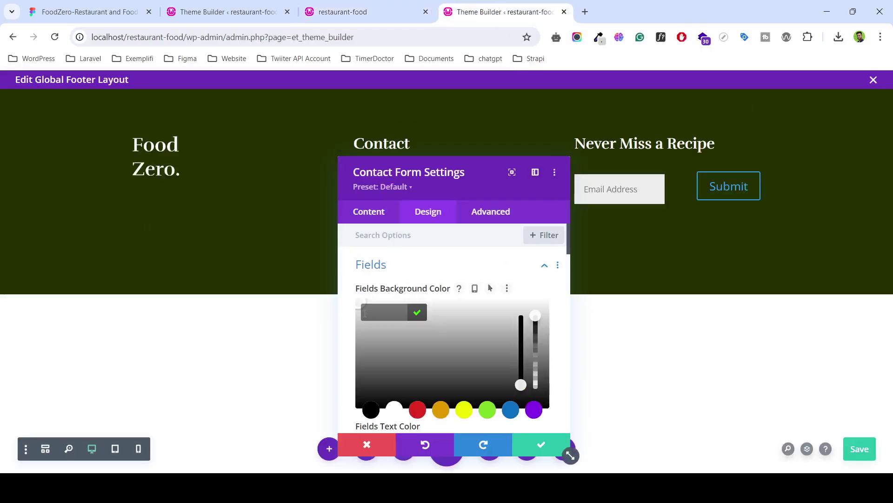
text(#233000)
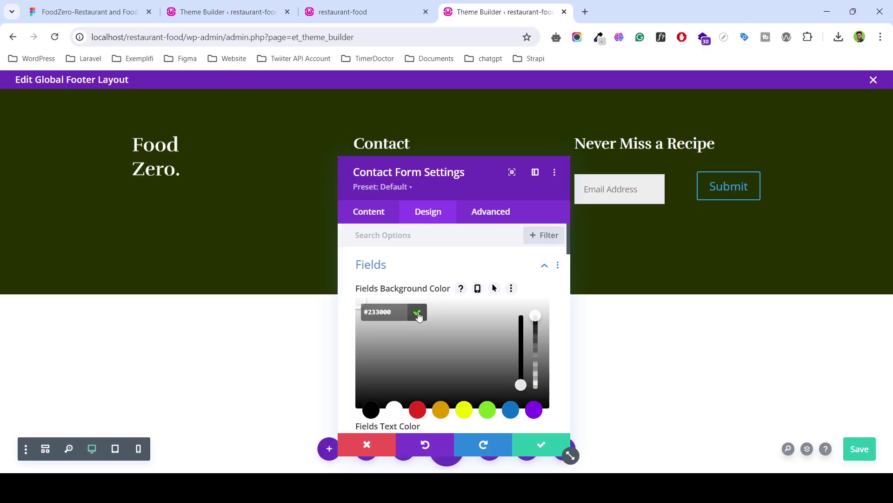
click(418, 316)
click(618, 279)
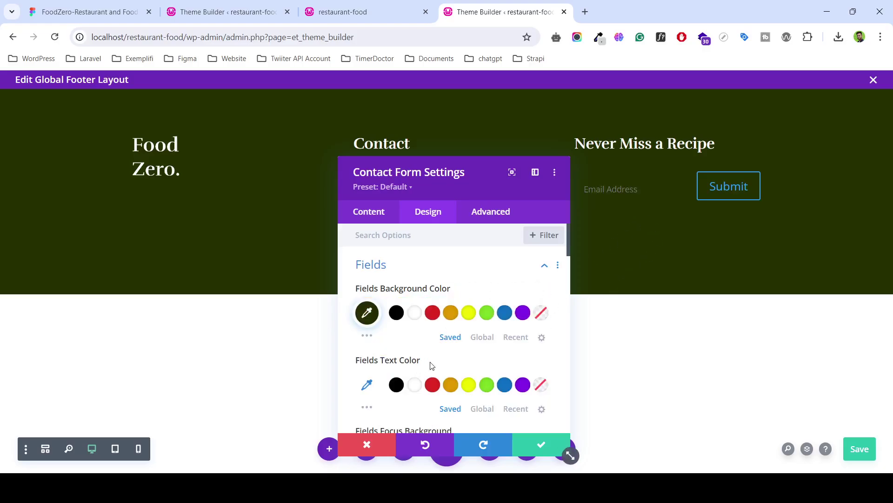
Set the Fields Text Color to white.
scroll(432, 366, down, 1)
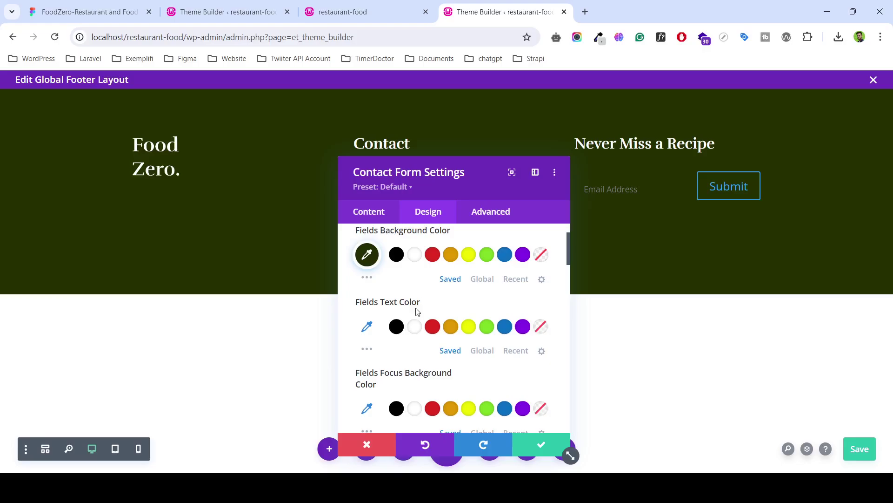
click(414, 327)
scroll(458, 357, down, 1)
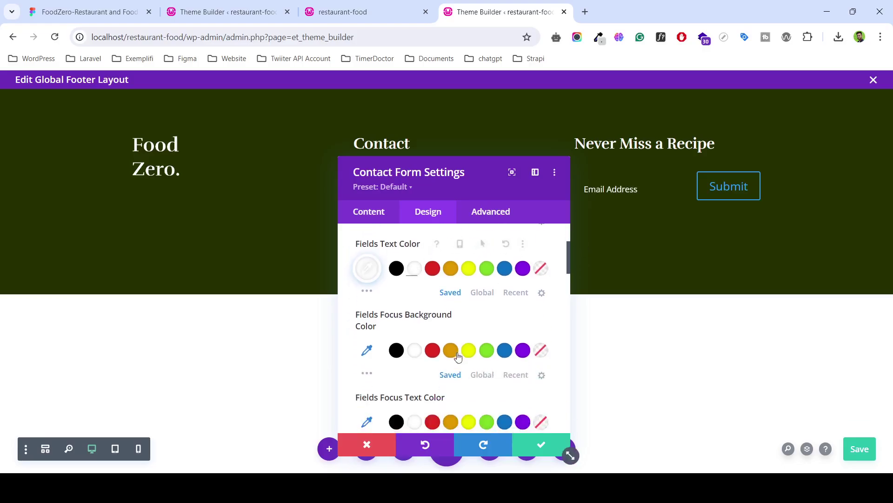
scroll(447, 360, down, 1)
scroll(433, 364, down, 1)
scroll(421, 368, down, 2)
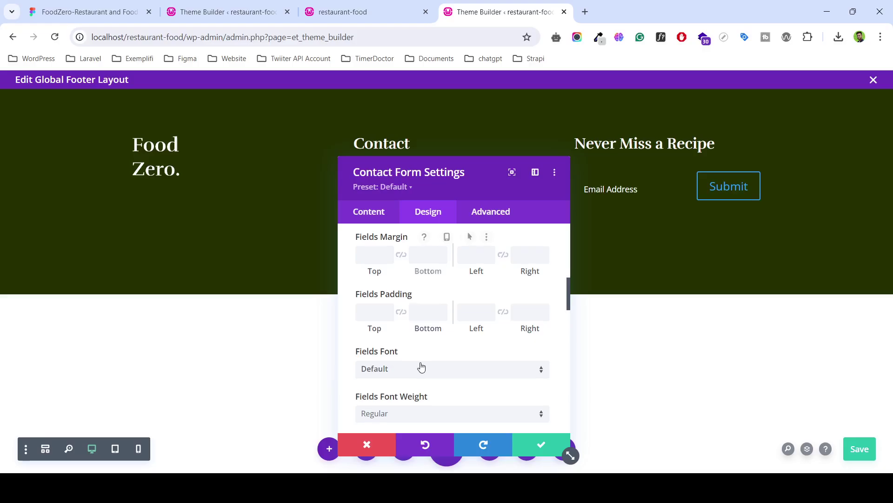
scroll(421, 367, down, 1)
scroll(421, 366, down, 1)
scroll(420, 363, down, 1)
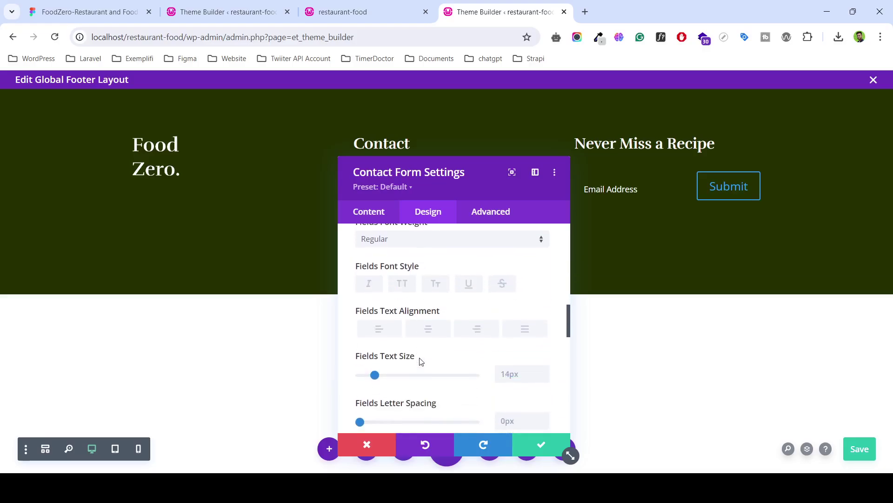
scroll(420, 361, down, 1)
scroll(420, 356, down, 2)
scroll(421, 355, down, 2)
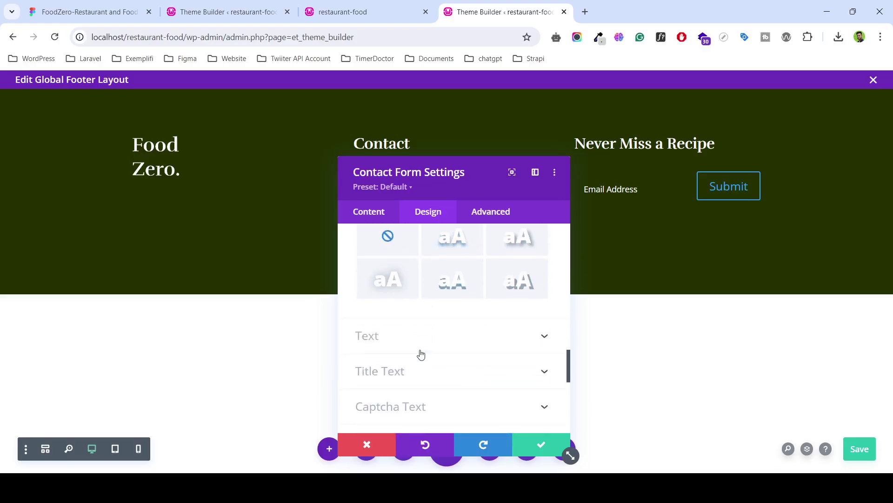
scroll(420, 354, down, 1)
scroll(420, 354, down, 1)
scroll(419, 354, down, 1)
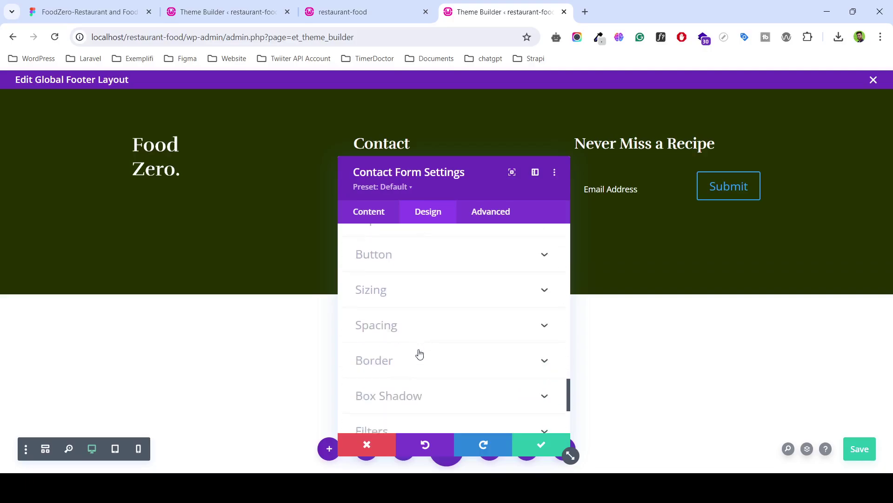
scroll(419, 354, down, 1)
Give the Email Address field a 1px solid white border.
click(425, 315)
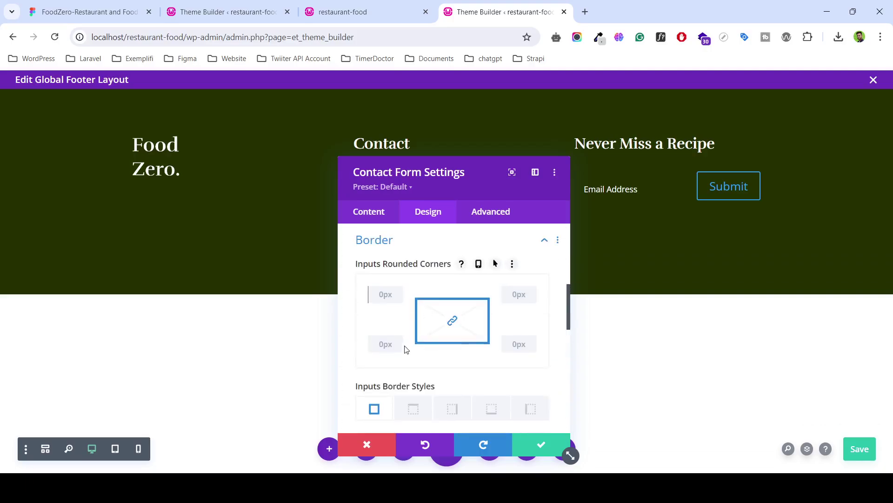
scroll(405, 348, down, 1)
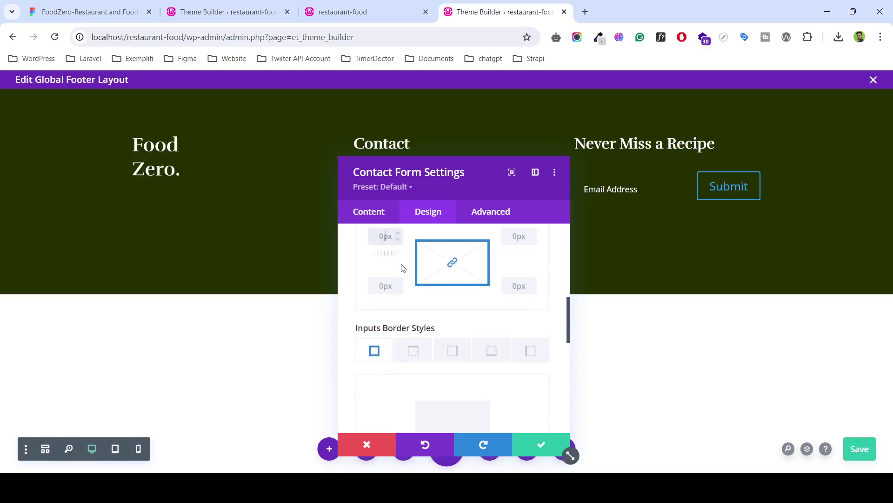
text(1px)
scroll(411, 358, down, 2)
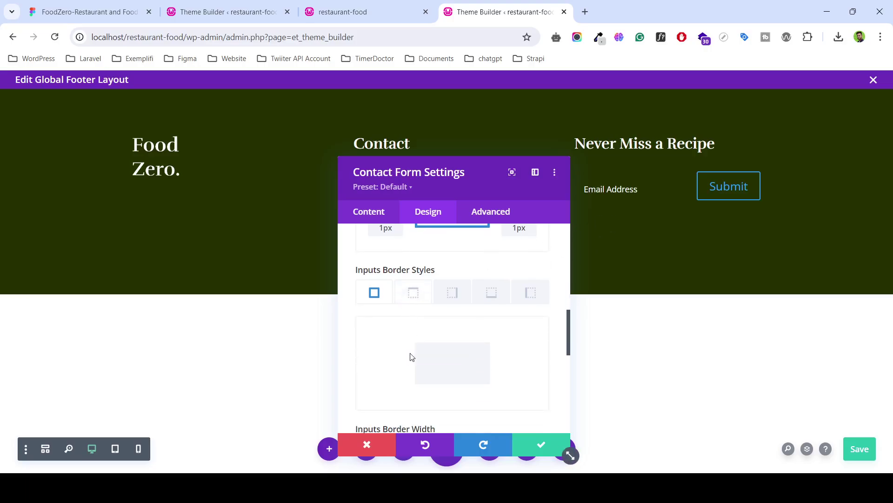
scroll(411, 359, down, 1)
scroll(414, 361, down, 1)
scroll(416, 362, down, 1)
scroll(417, 362, down, 1)
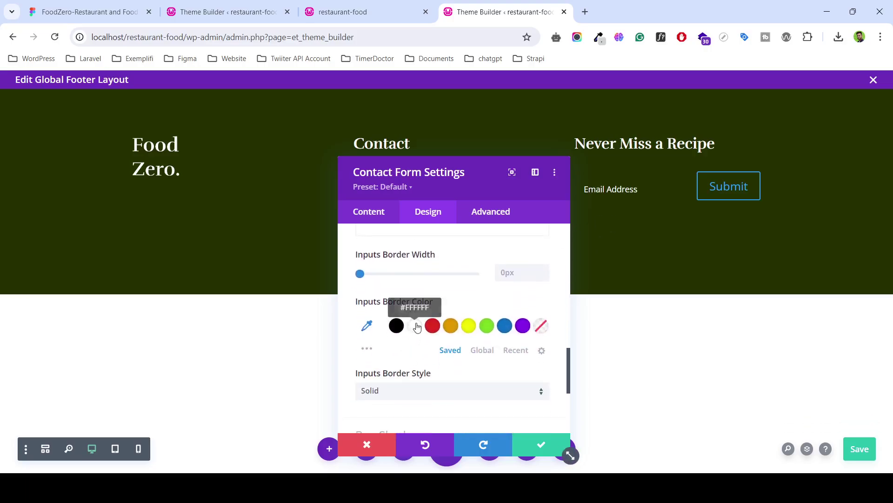
click(414, 326)
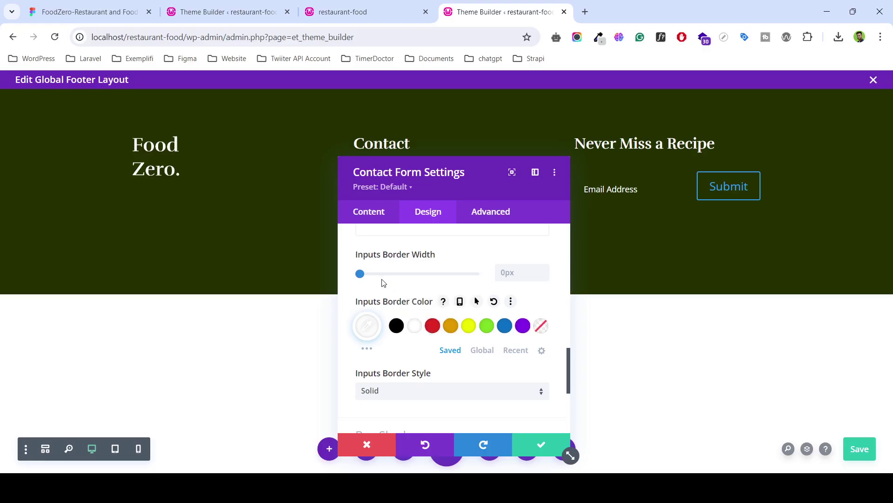
click(539, 275)
text(1)
click(539, 278)
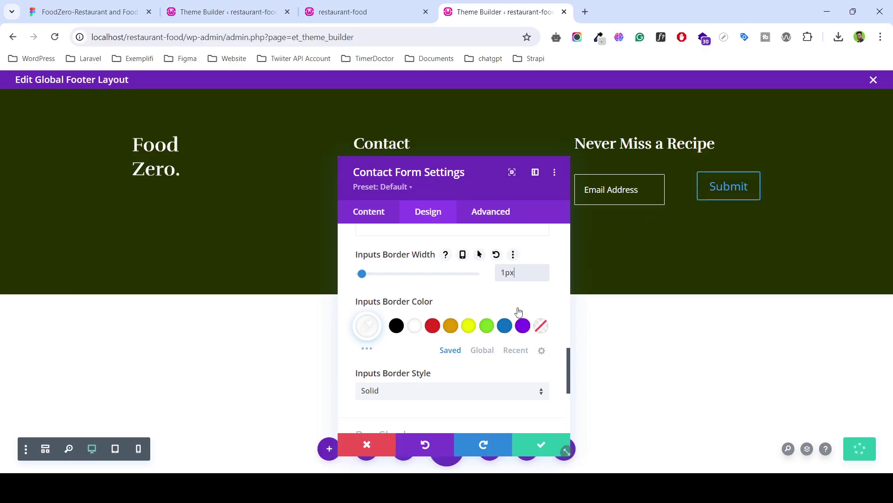
Expand the field styling options and review text size, spacing and line height settings.
scroll(454, 345, up, 5)
scroll(430, 346, up, 5)
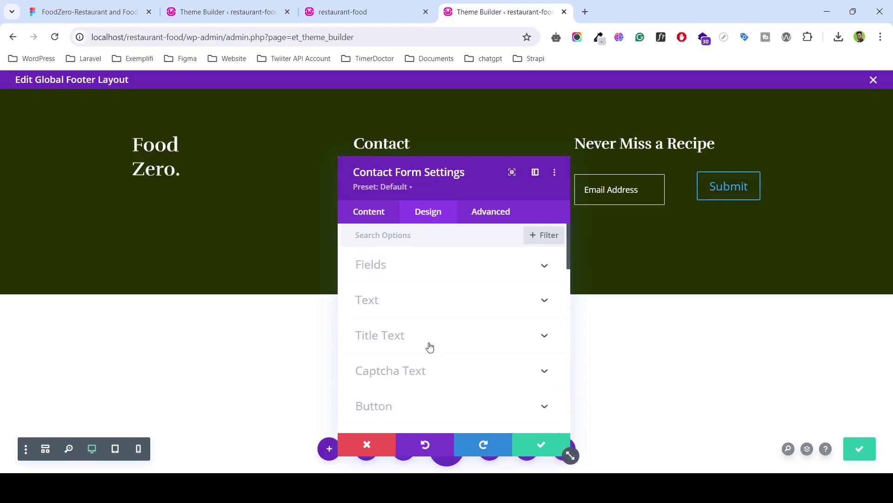
click(423, 265)
scroll(435, 343, down, 2)
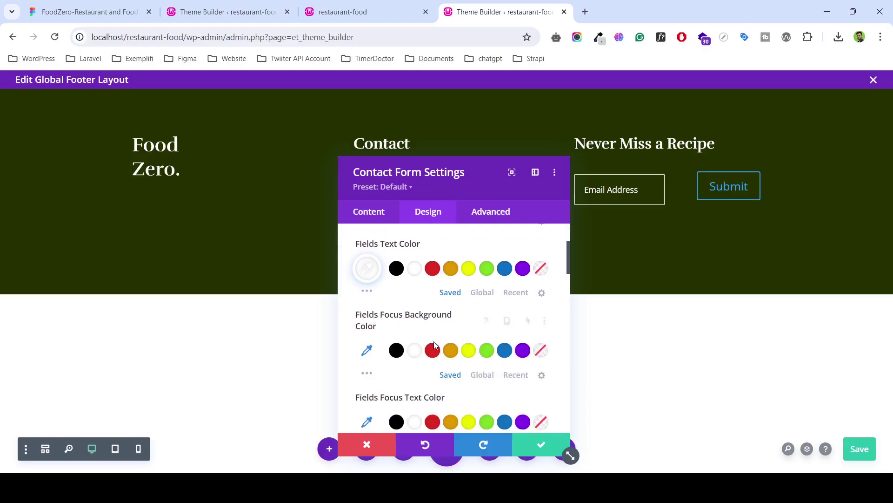
scroll(434, 347, down, 3)
scroll(433, 351, down, 2)
scroll(433, 350, down, 2)
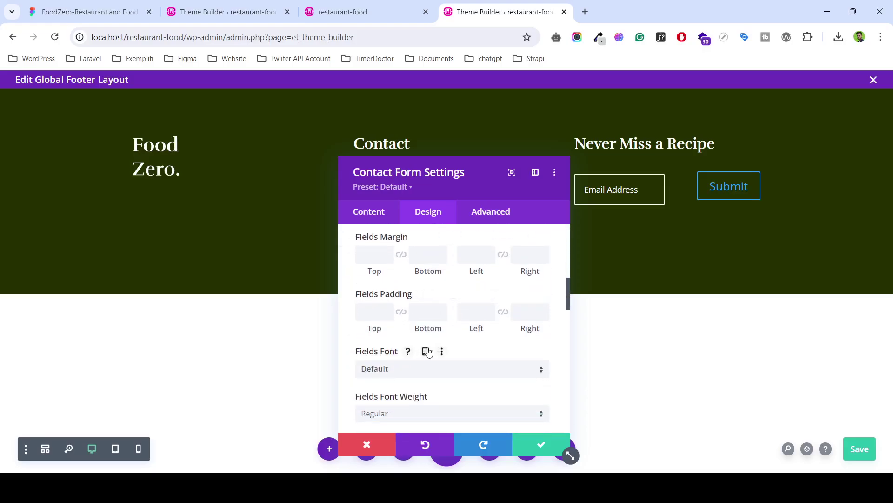
scroll(425, 357, down, 1)
scroll(424, 354, down, 3)
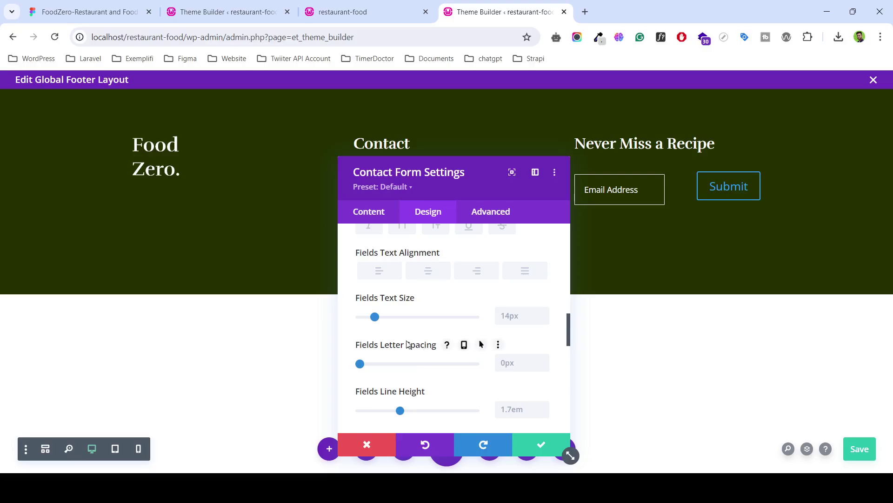
scroll(397, 369, down, 1)
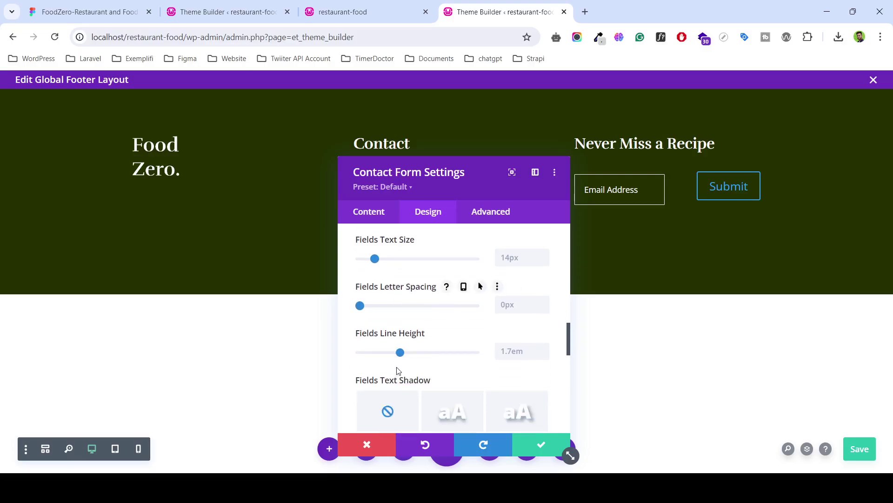
scroll(423, 336, up, 1)
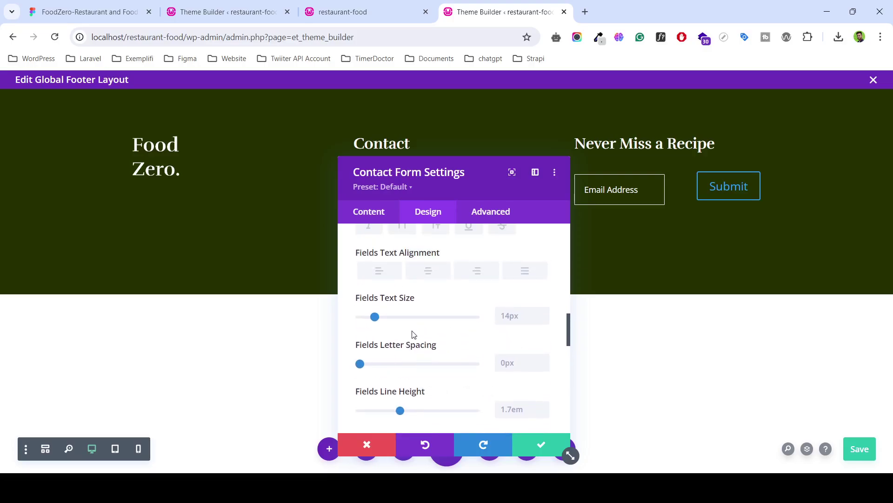
Select Figma's Subscribe (Filled) button and copy its #5E6600 fill hex.
click(123, 10)
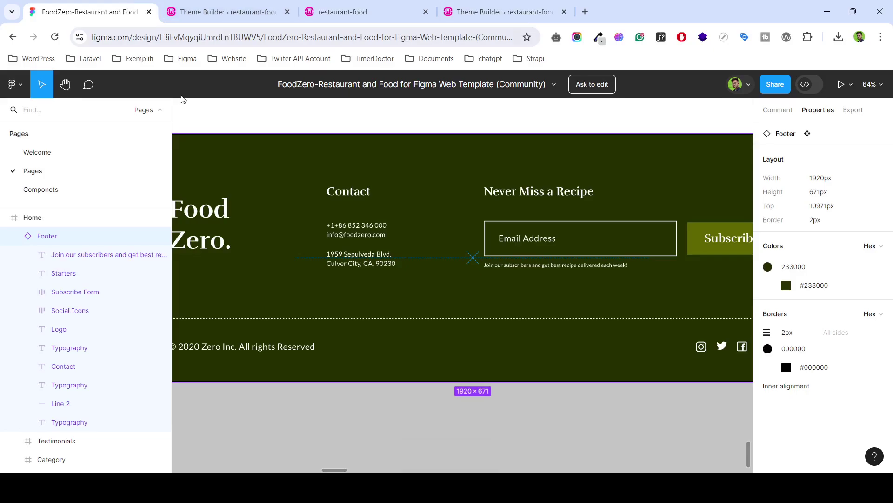
click(484, 10)
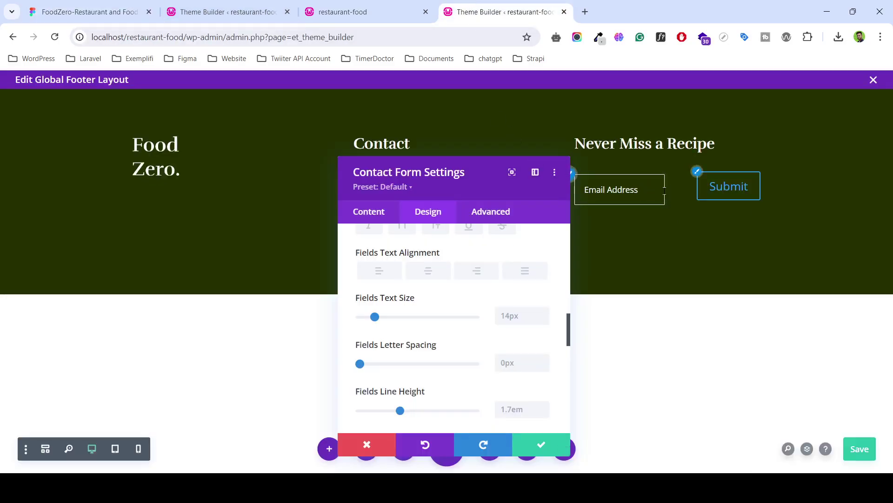
click(93, 12)
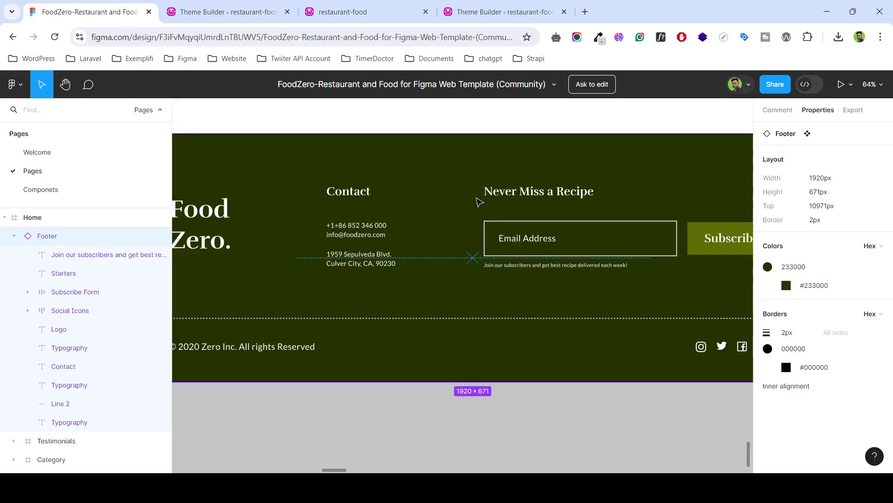
click(701, 233)
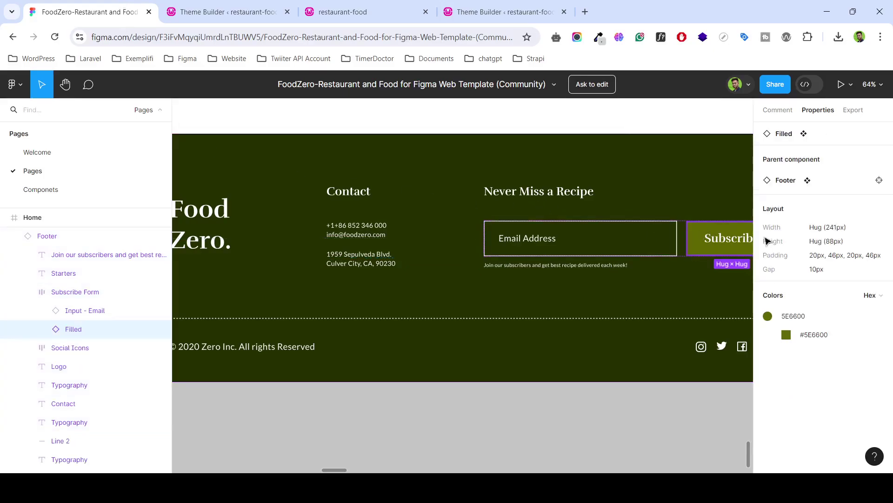
click(814, 334)
click(504, 12)
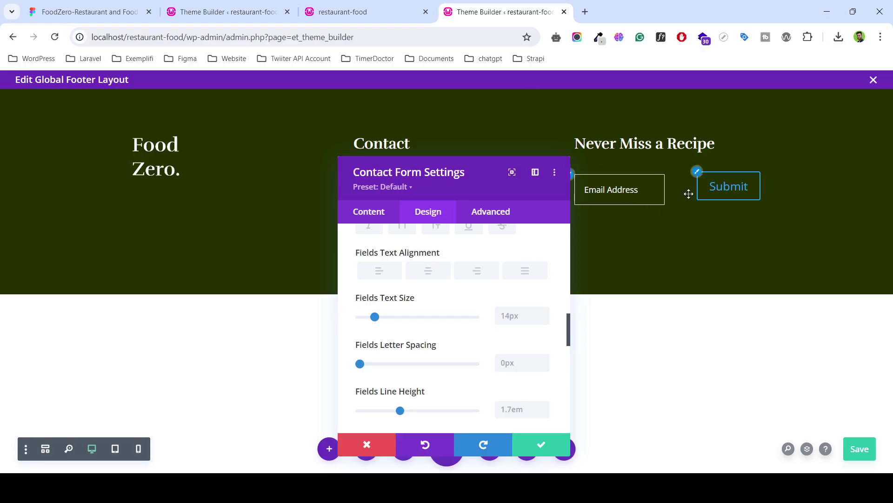
scroll(478, 351, down, 4)
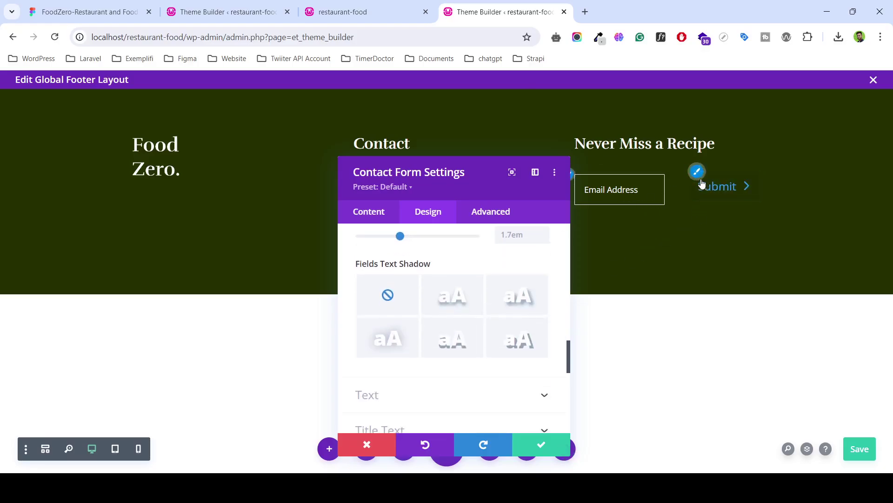
scroll(463, 317, down, 4)
Enable custom Submit button styles with white text and a #5e6600 background.
scroll(446, 303, down, 1)
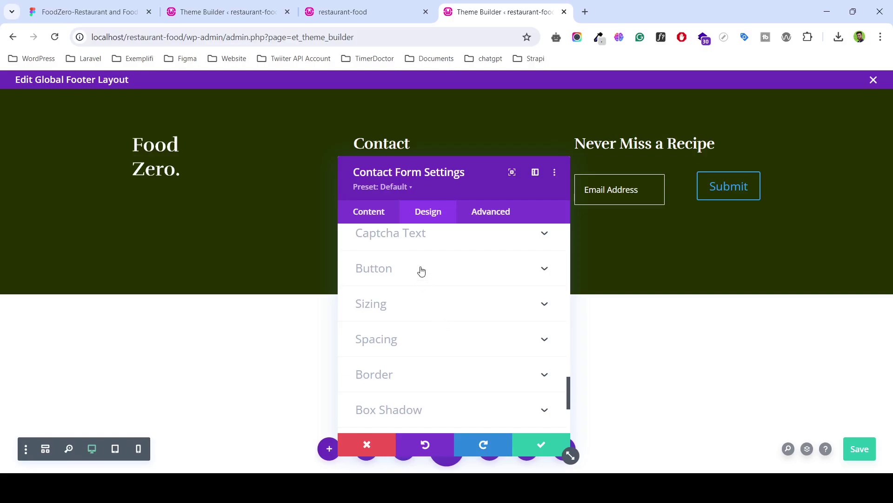
click(422, 269)
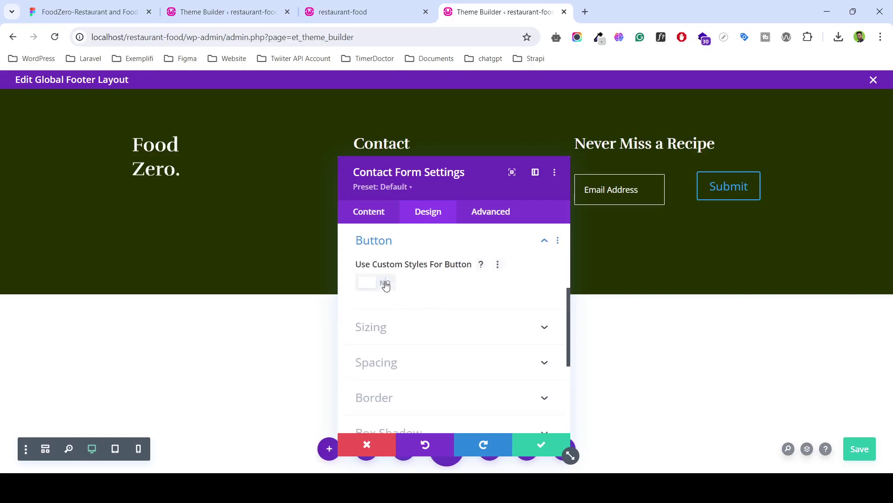
click(385, 284)
scroll(449, 320, down, 1)
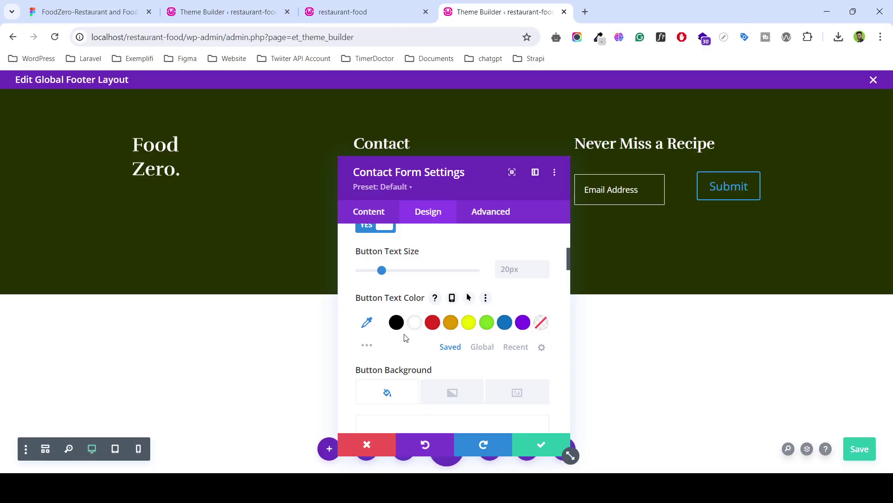
click(414, 322)
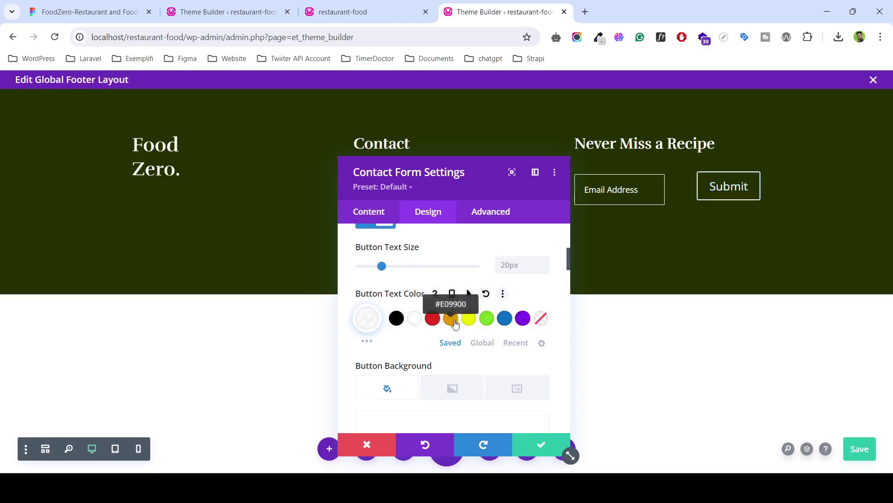
scroll(443, 376, down, 3)
click(451, 343)
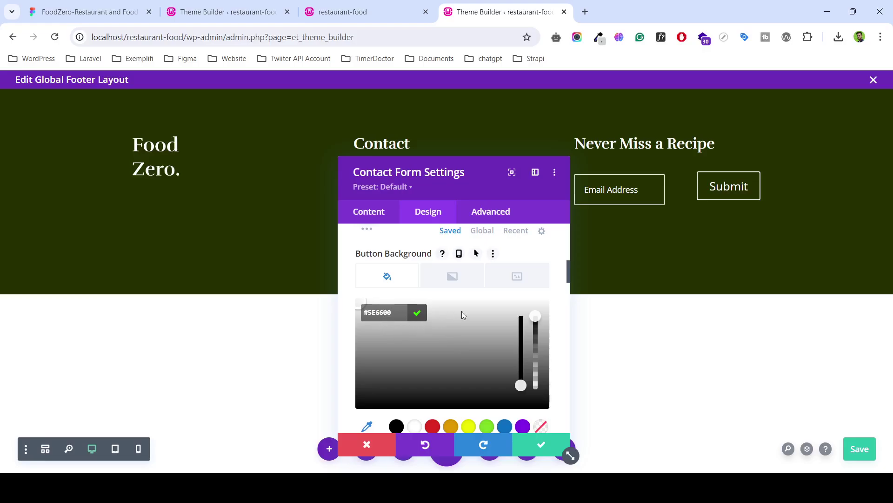
key(ctrl+v)
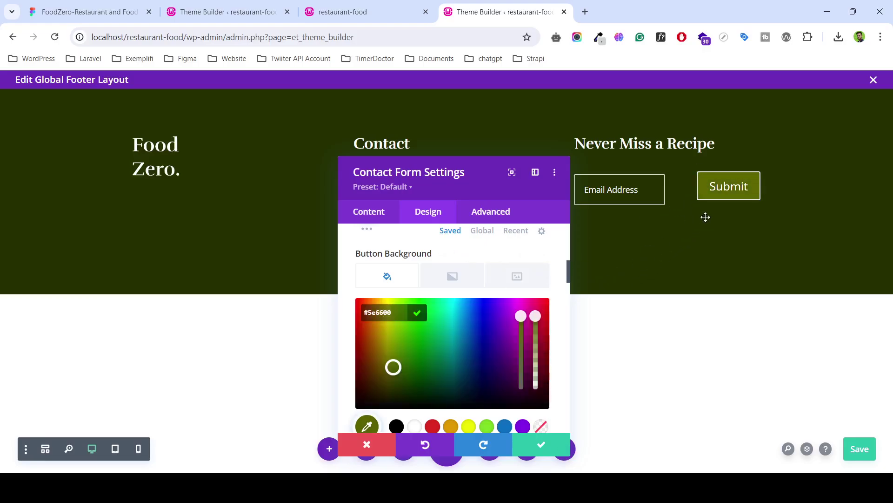
Set the Submit button's border colour to #5e6600.
scroll(434, 300, down, 1)
scroll(434, 301, down, 2)
scroll(441, 355, down, 1)
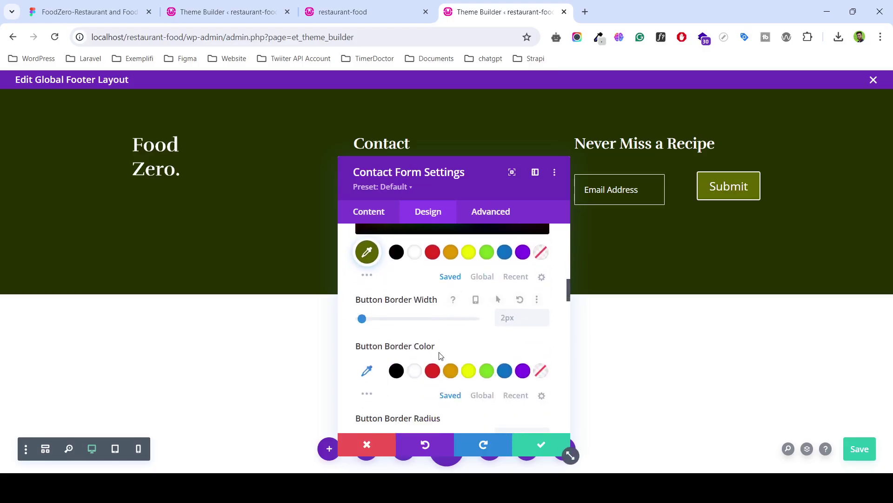
click(414, 371)
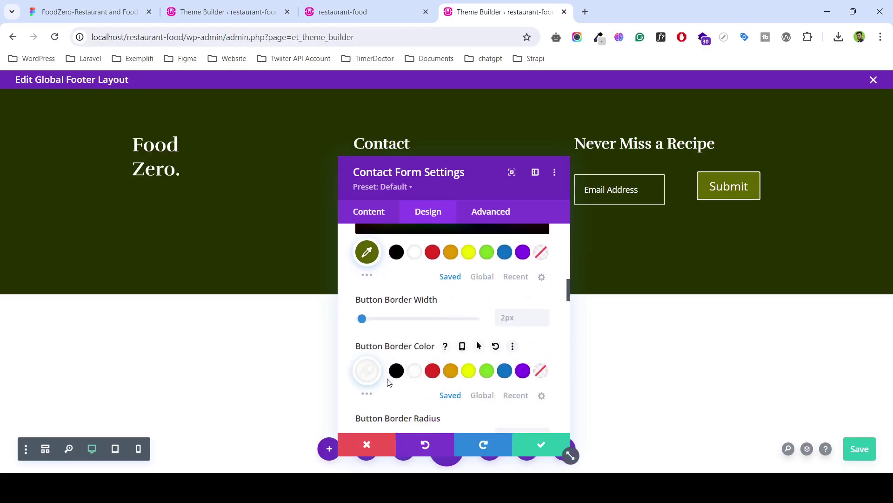
click(367, 371)
key(ctrl+a)
text(#5e6600)
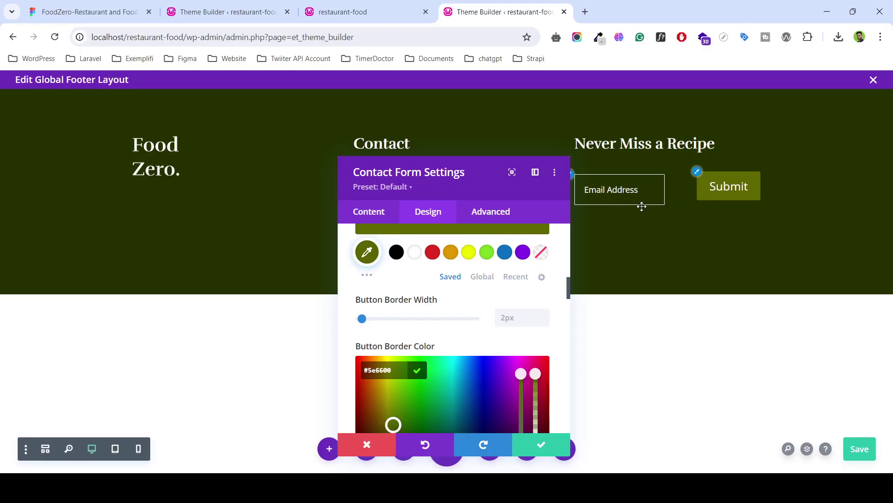
Switch Show Button Icon to NO, leaving the button font unchanged.
scroll(479, 358, down, 5)
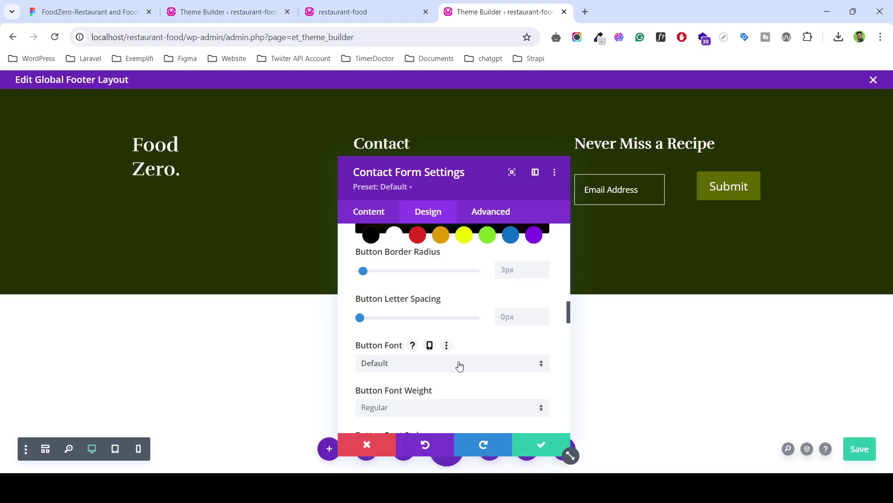
scroll(459, 366, down, 2)
scroll(474, 312, up, 2)
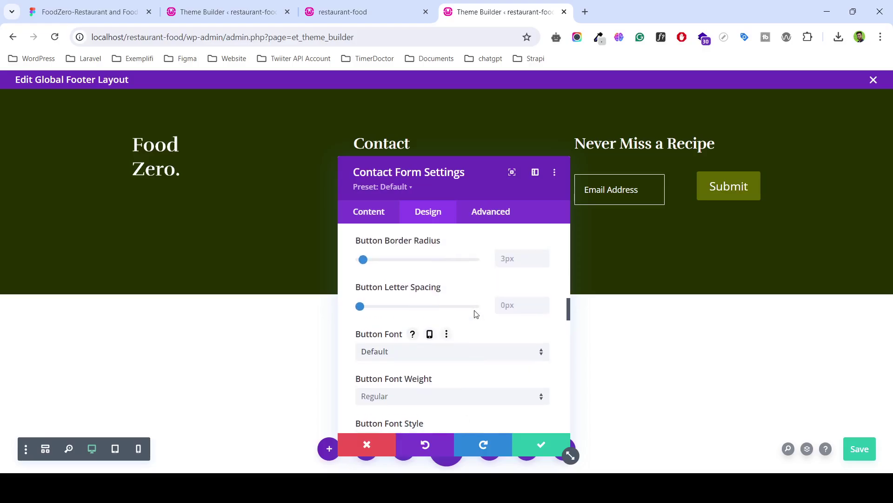
scroll(474, 317, up, 5)
scroll(475, 326, down, 3)
scroll(474, 329, down, 3)
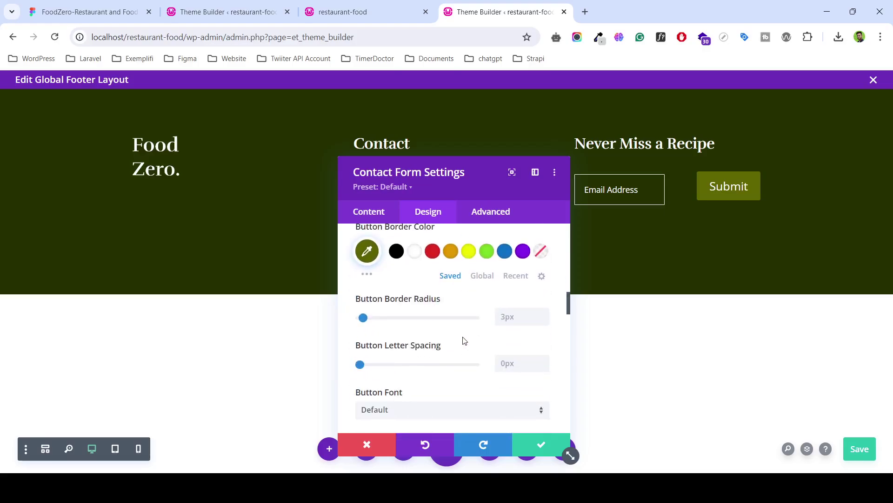
click(421, 411)
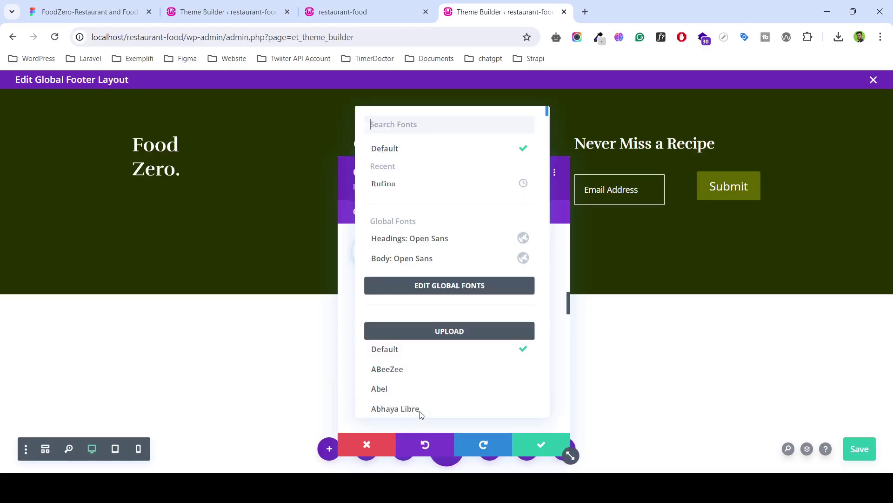
click(560, 368)
scroll(465, 378, down, 3)
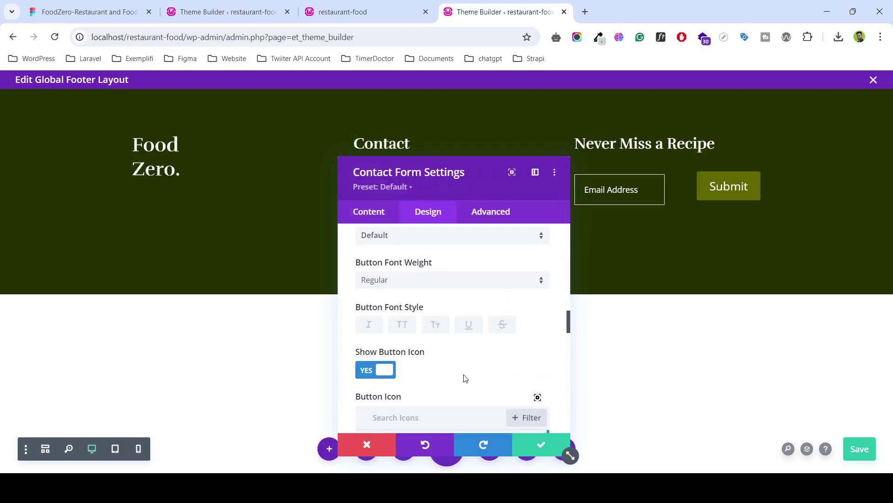
click(367, 372)
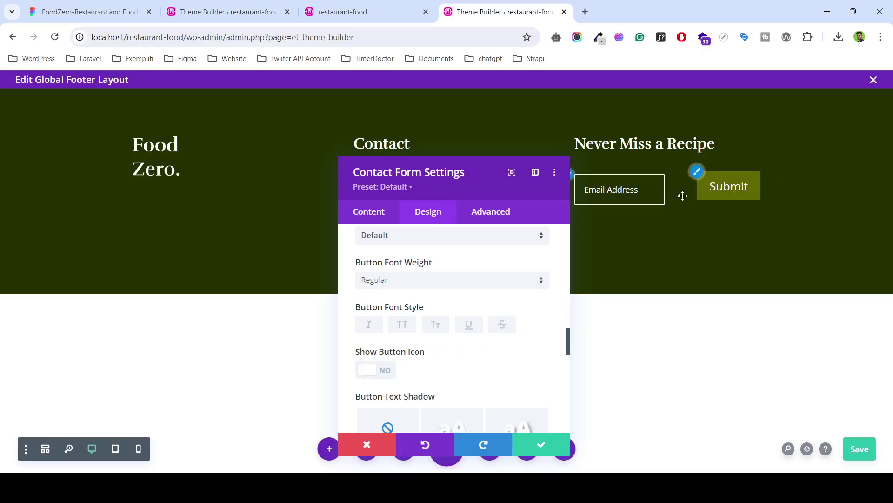
Save the contact form module and reload the restaurant-food site tab to see the footer.
click(549, 445)
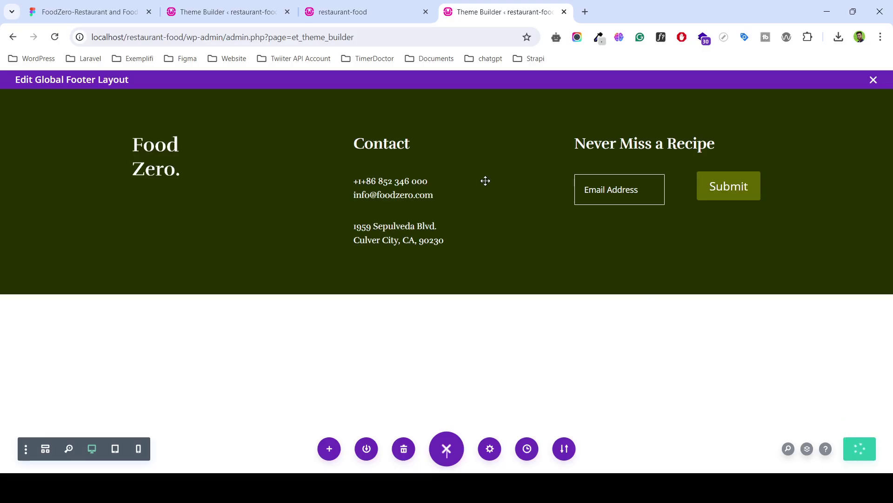
click(363, 11)
click(354, 37)
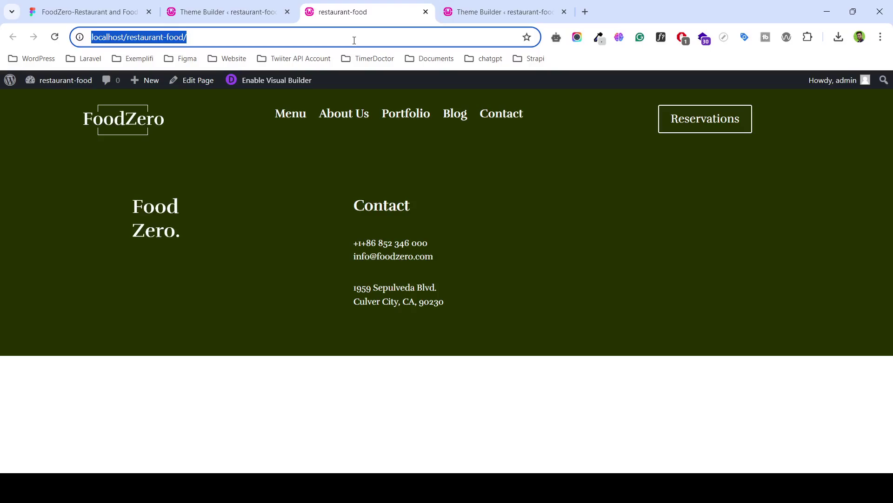
key(Return)
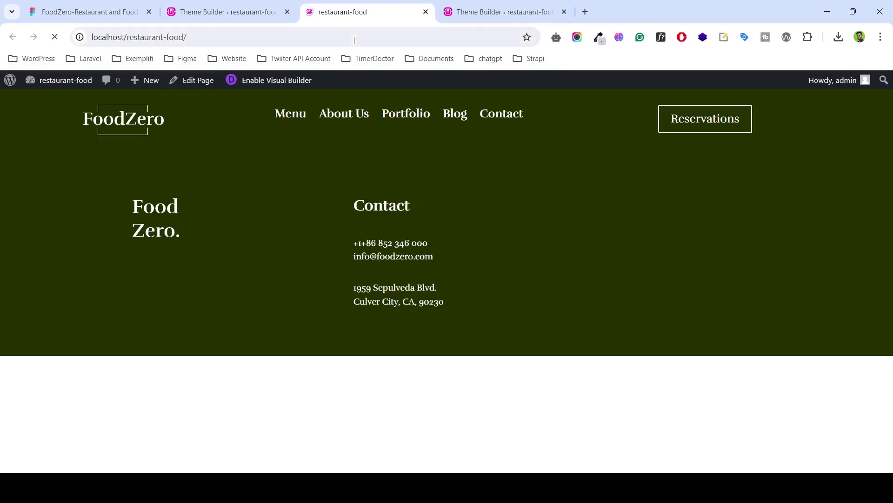
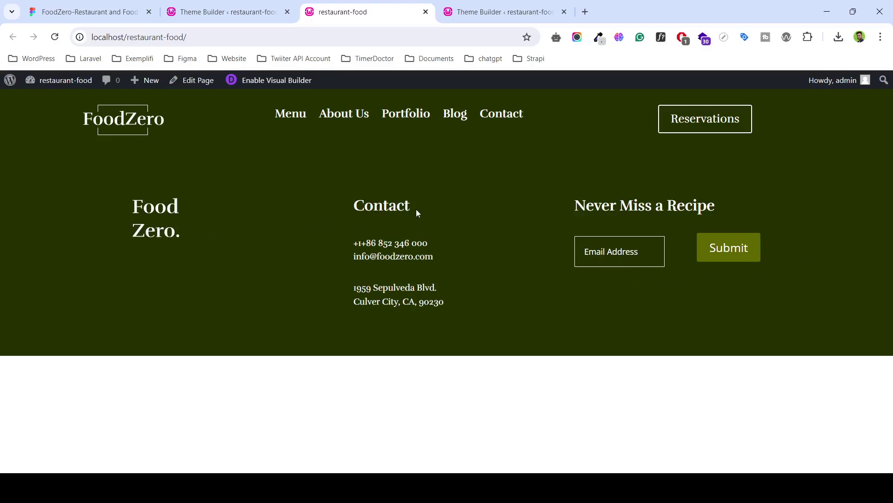
Compare the Figma footer design with the live site footer, then return to the Global Footer layout editor.
triple_click(702, 205)
click(660, 278)
click(232, 10)
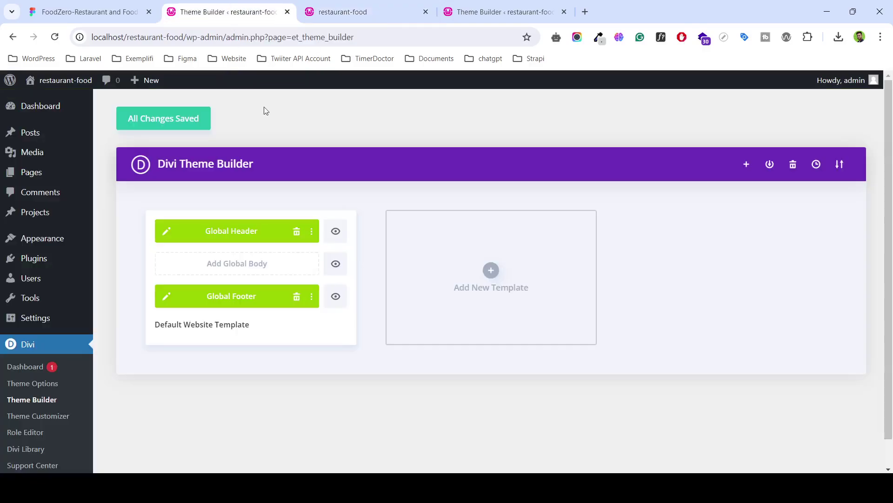
click(102, 10)
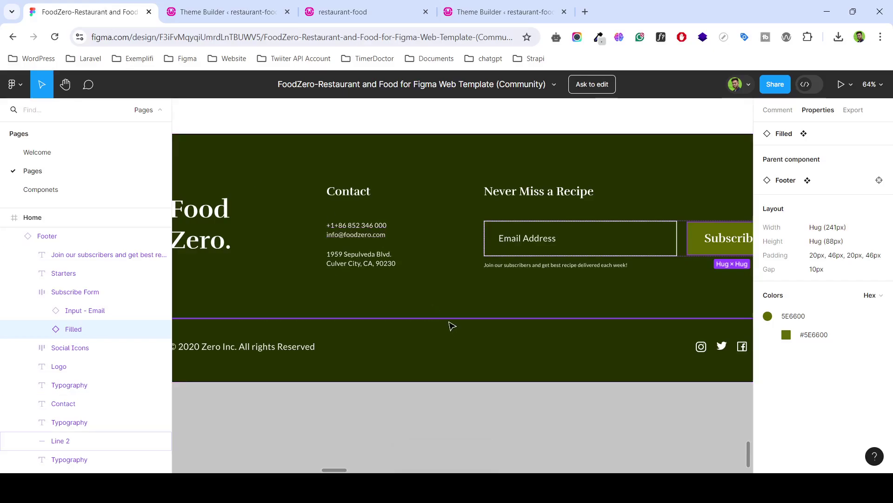
ctrl+scroll(455, 328, down, 1)
scroll(449, 333, down, 1)
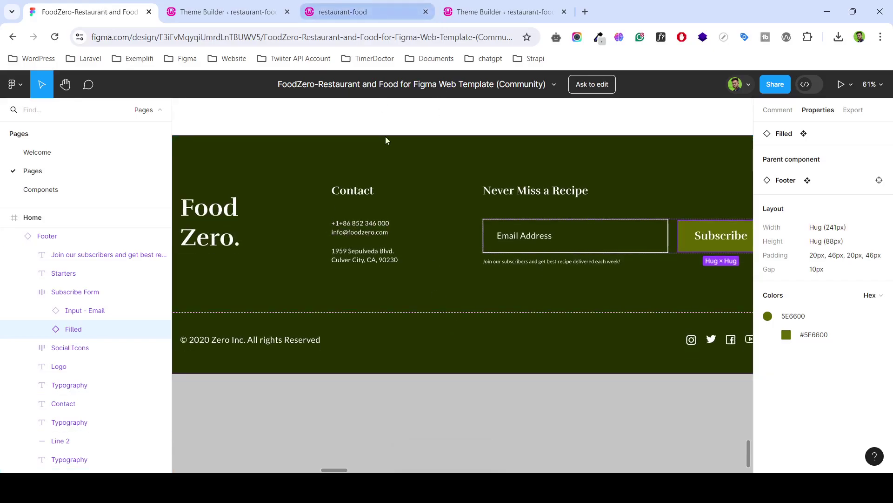
click(410, 12)
click(484, 10)
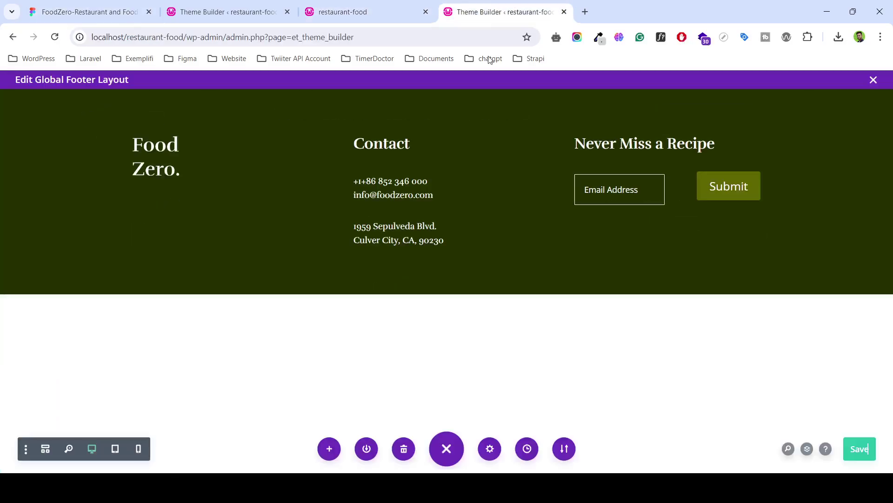
Add a regular single-column section under the footer with a placeholder Text module found by searching 'text'.
mouse_move(447, 209)
click(446, 294)
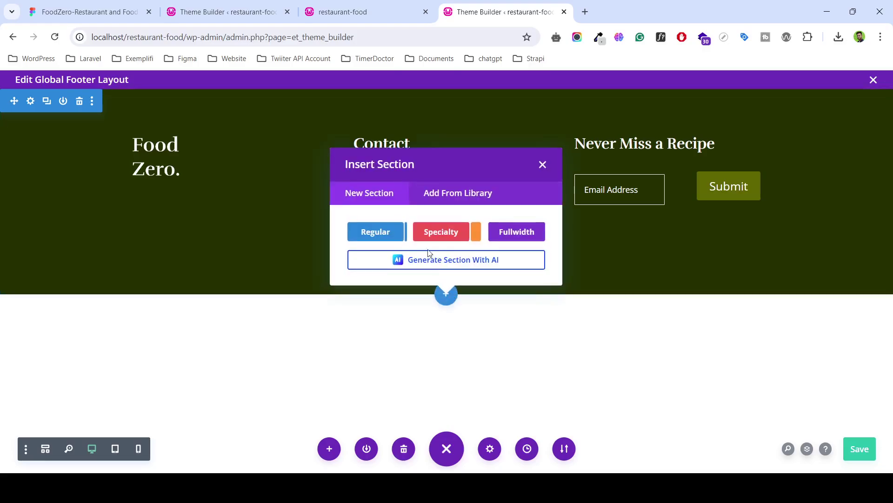
click(380, 232)
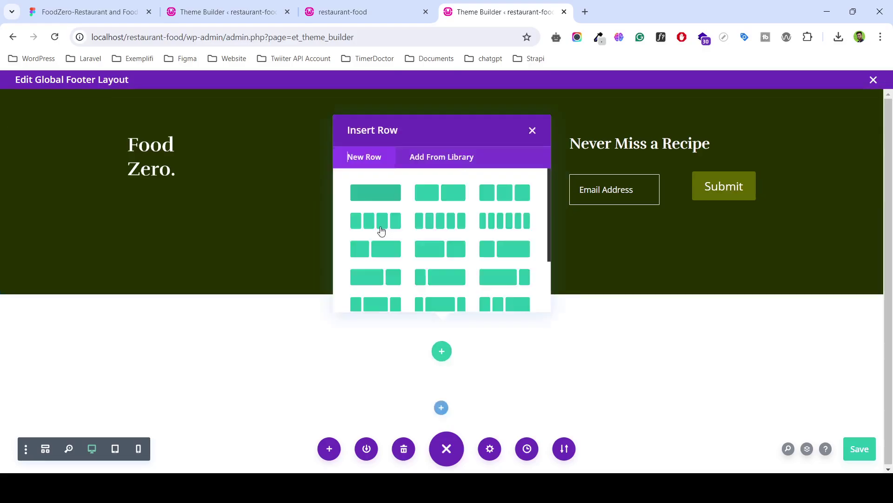
click(381, 202)
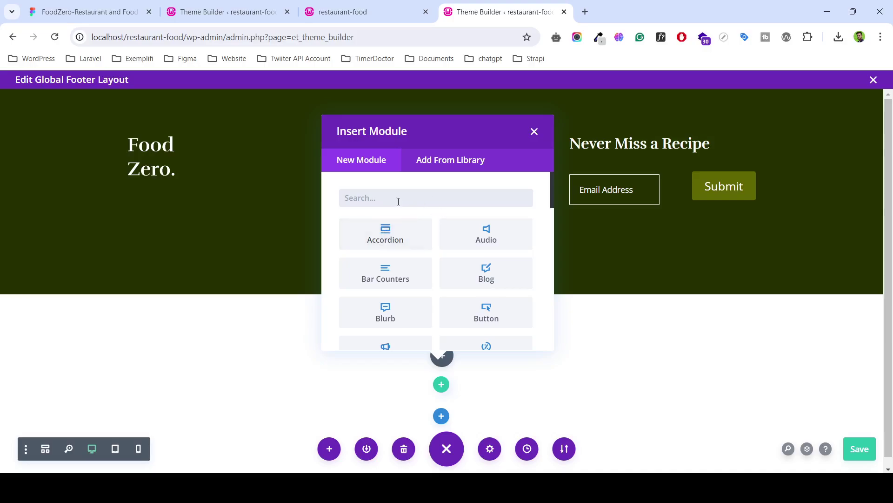
text(text)
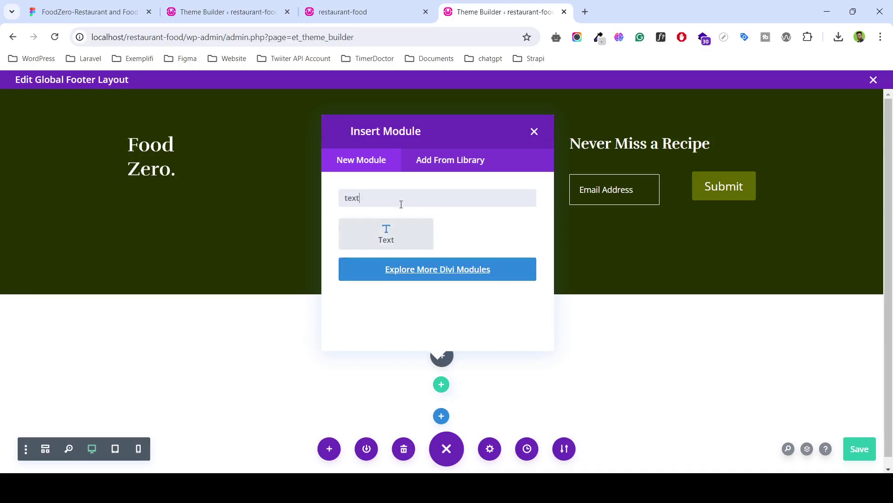
click(410, 239)
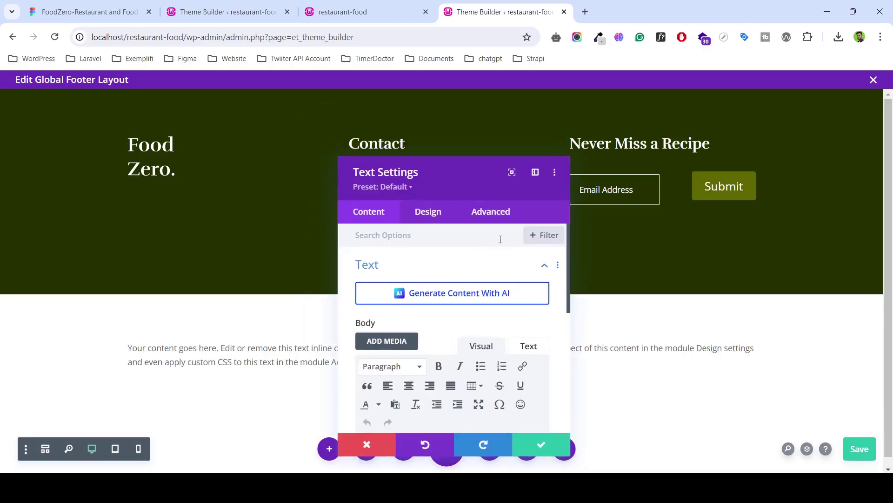
click(528, 448)
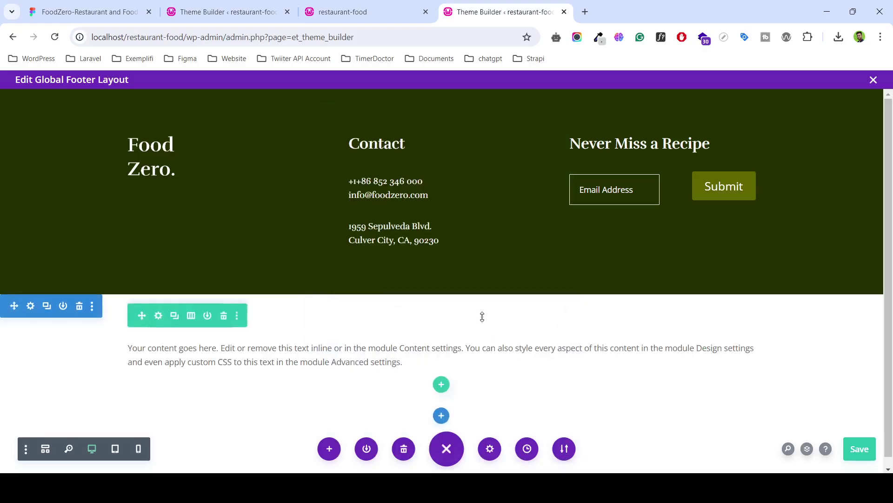
click(122, 15)
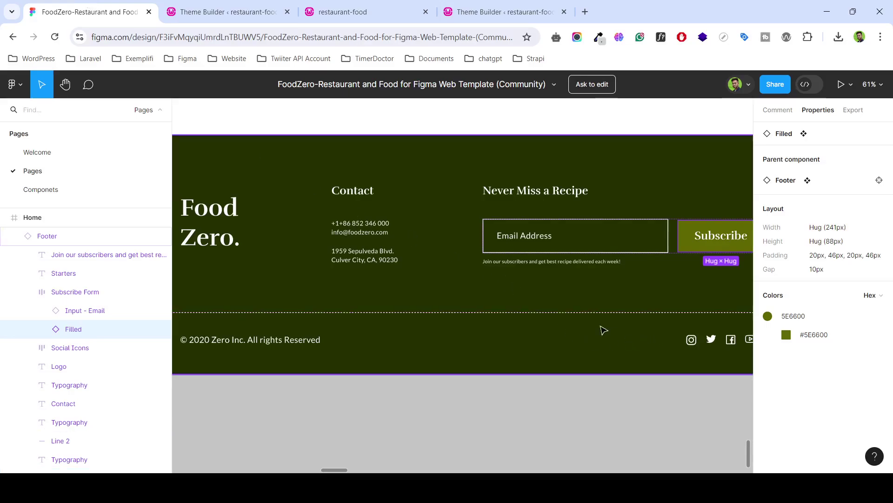
Change the new row's column structure to two equal columns and save it.
click(352, 4)
click(502, 12)
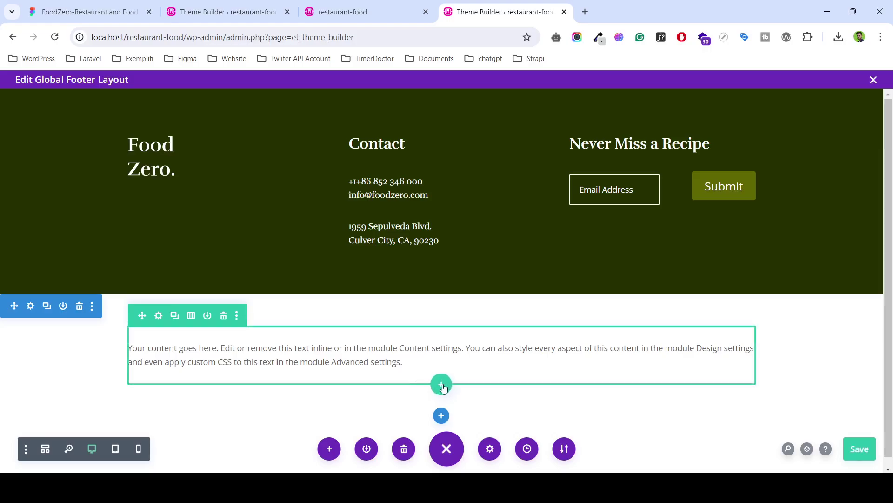
click(140, 342)
click(158, 315)
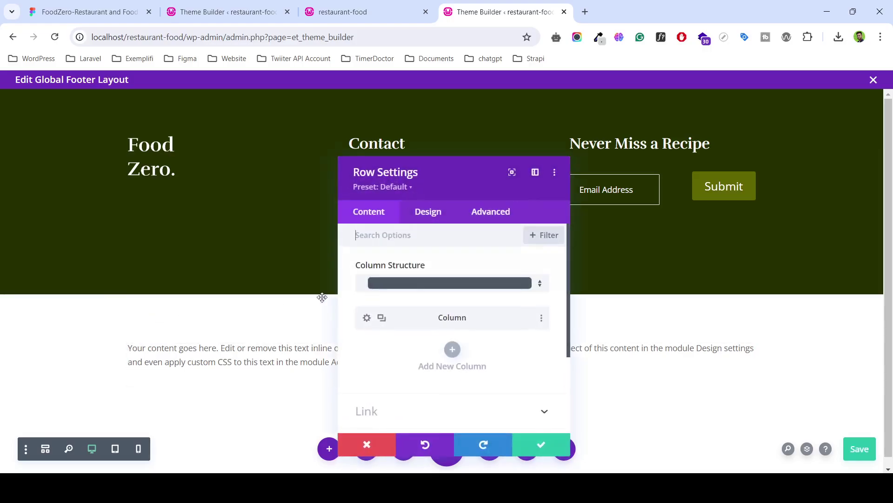
click(450, 285)
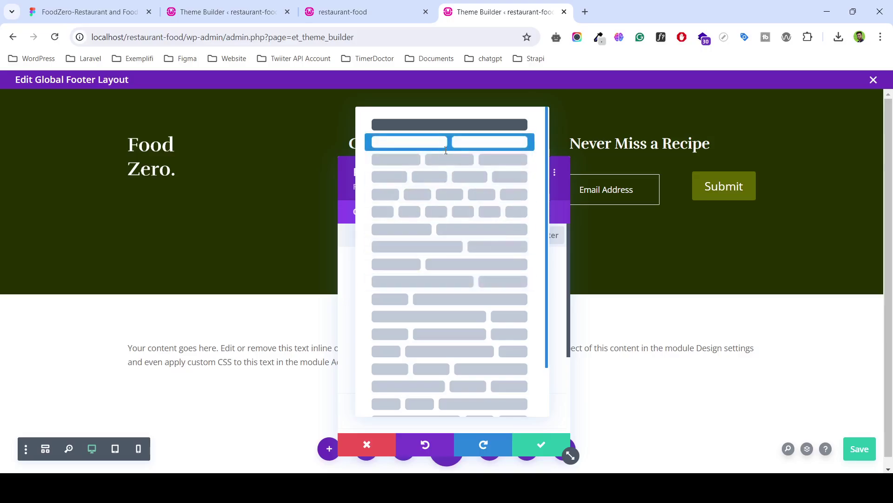
click(447, 151)
click(539, 440)
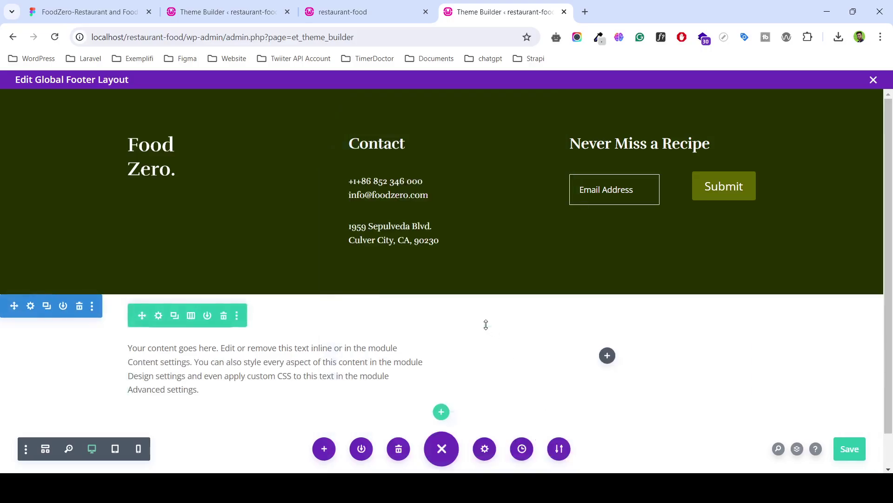
scroll(478, 358, down, 1)
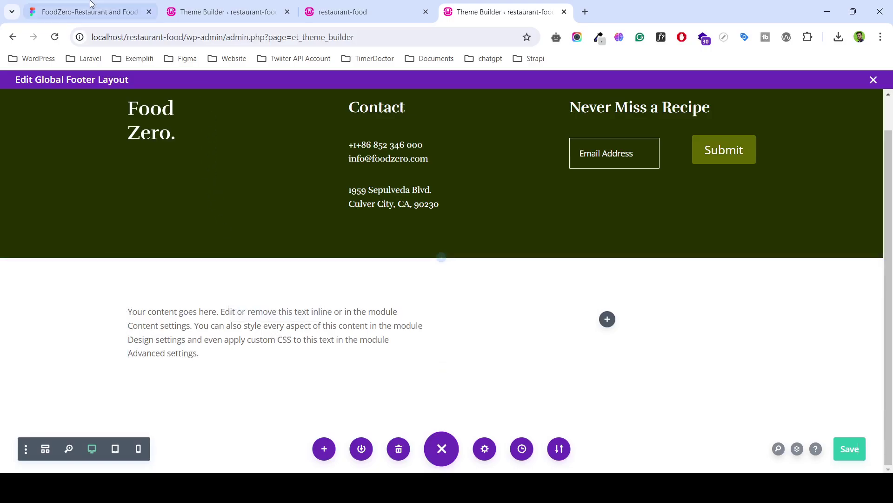
Copy the olive #5E6600 colour value from the Figma design.
click(99, 11)
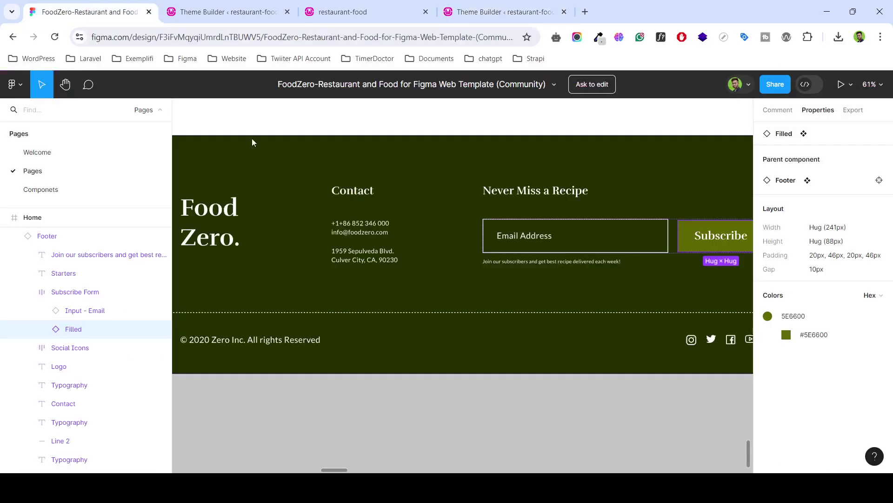
click(812, 335)
click(474, 17)
mouse_move(447, 175)
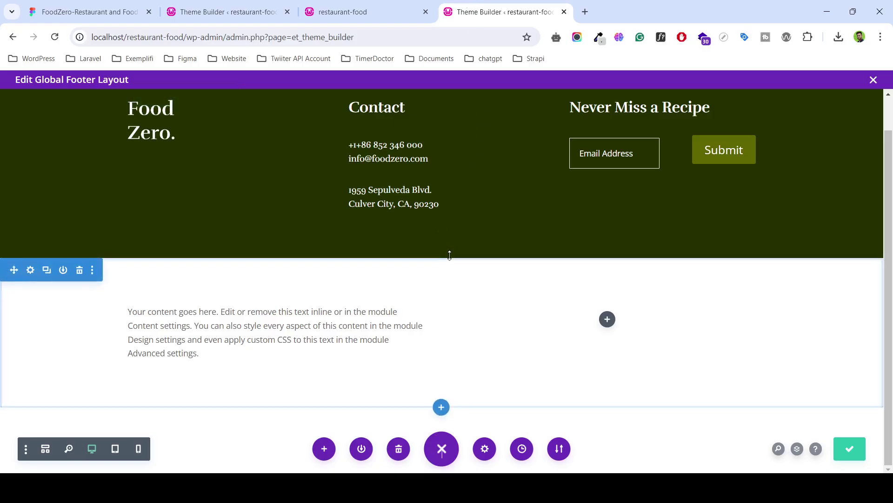
Give the new section an olive #5E6600 background colour and save.
click(30, 270)
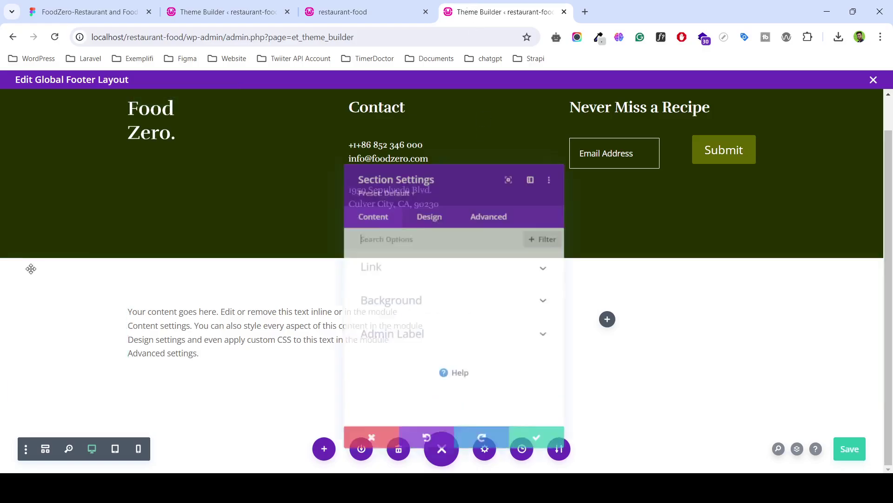
click(427, 304)
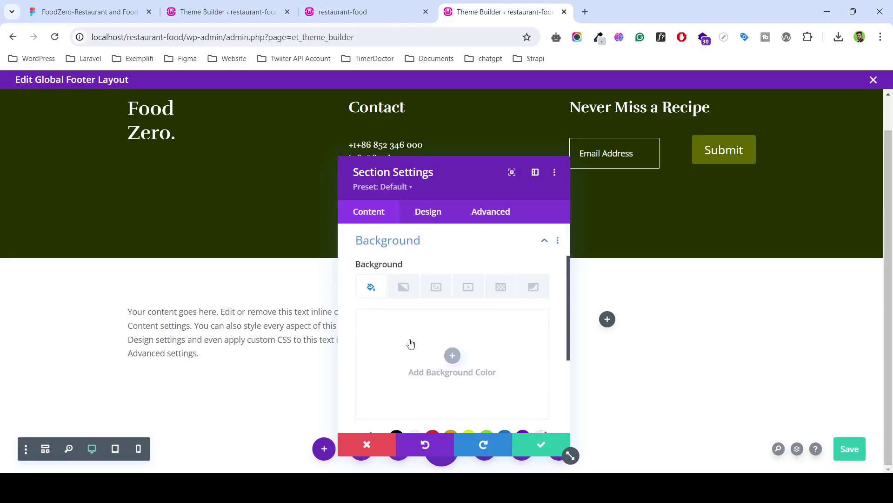
click(451, 357)
text(#5E6600)
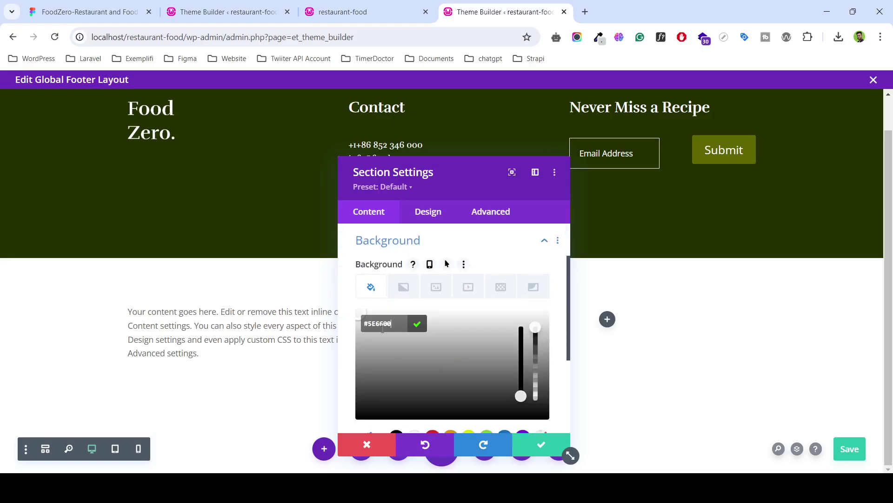
key(Return)
click(541, 445)
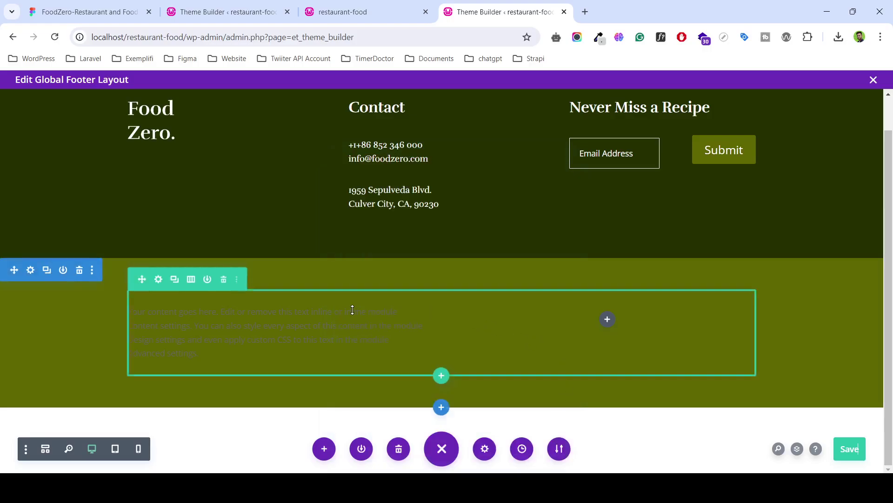
Copy #233000 from Figma's Footer frame and paste it as the section's background colour instead.
click(89, 11)
click(400, 342)
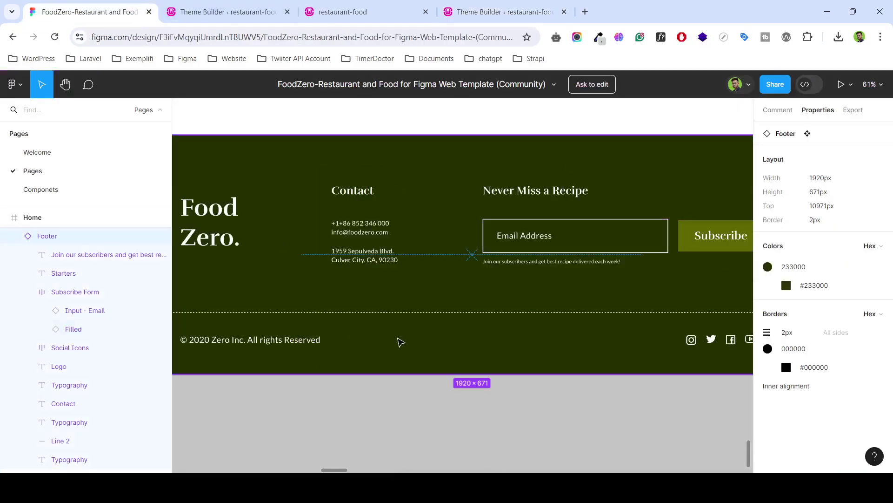
click(817, 286)
click(343, 12)
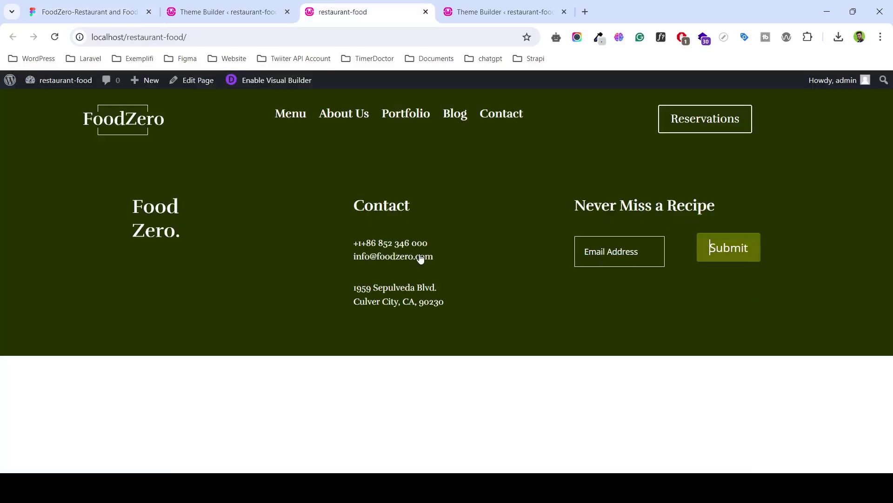
click(505, 12)
mouse_move(456, 328)
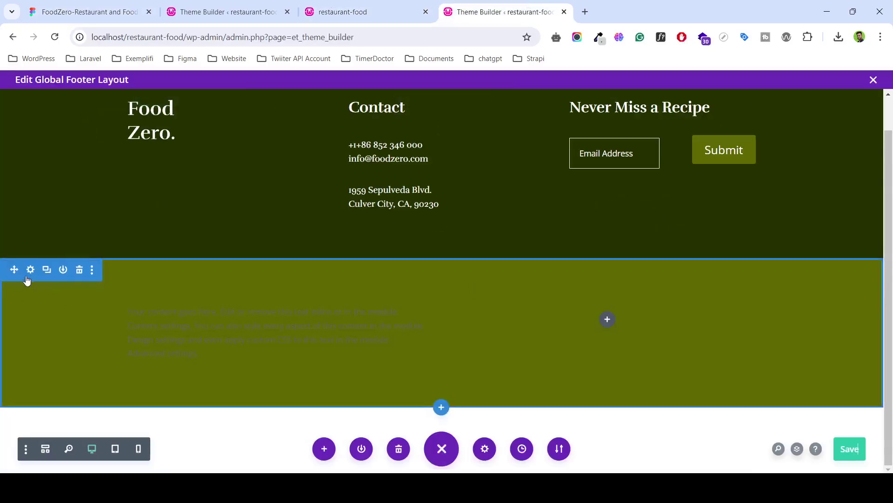
click(29, 268)
click(426, 308)
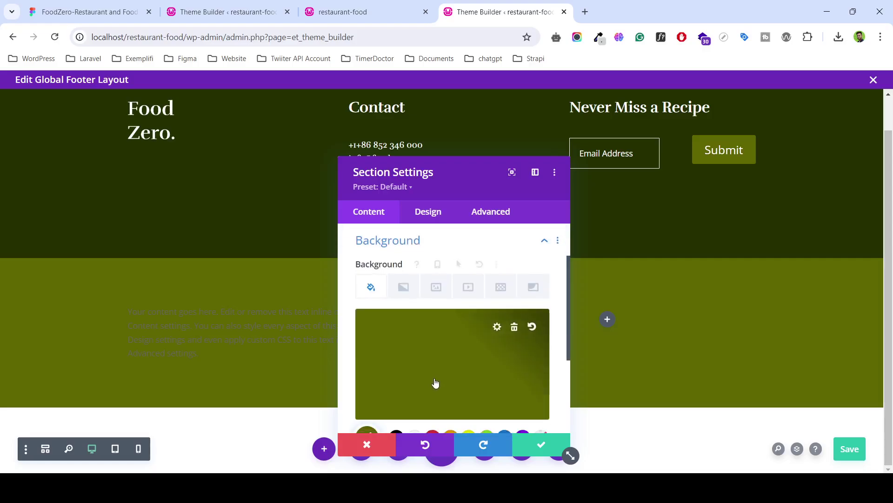
key(ctrl+v)
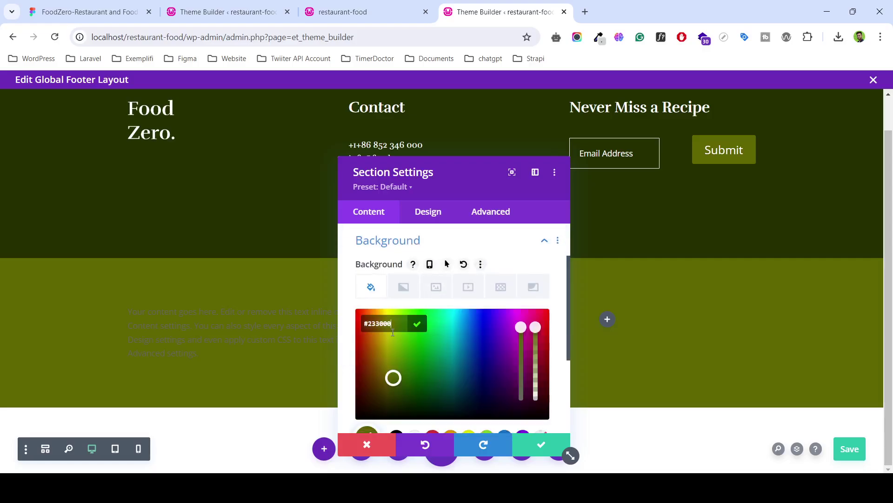
click(540, 444)
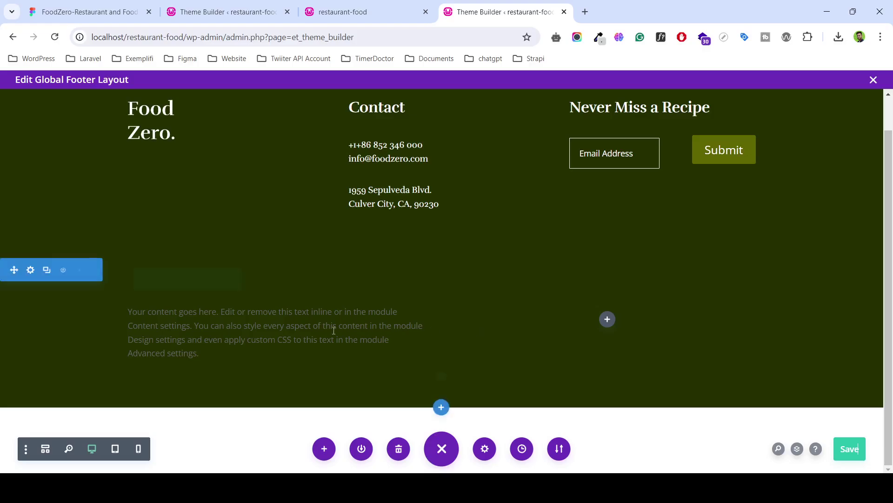
Set the copyright section's margins and padding to 0px on every side and save.
click(30, 270)
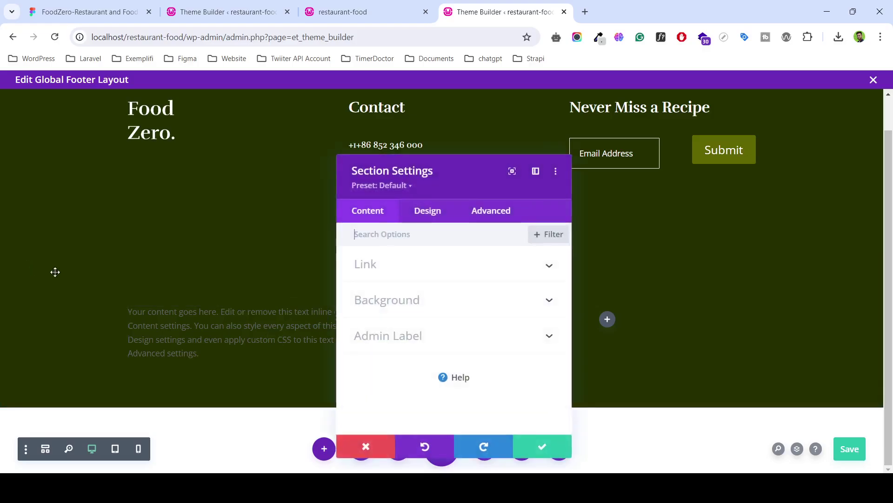
click(429, 213)
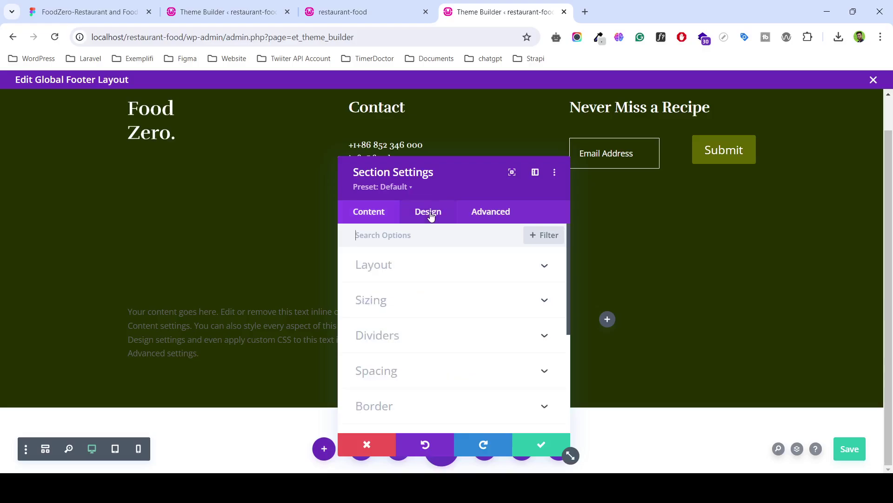
scroll(417, 338, down, 2)
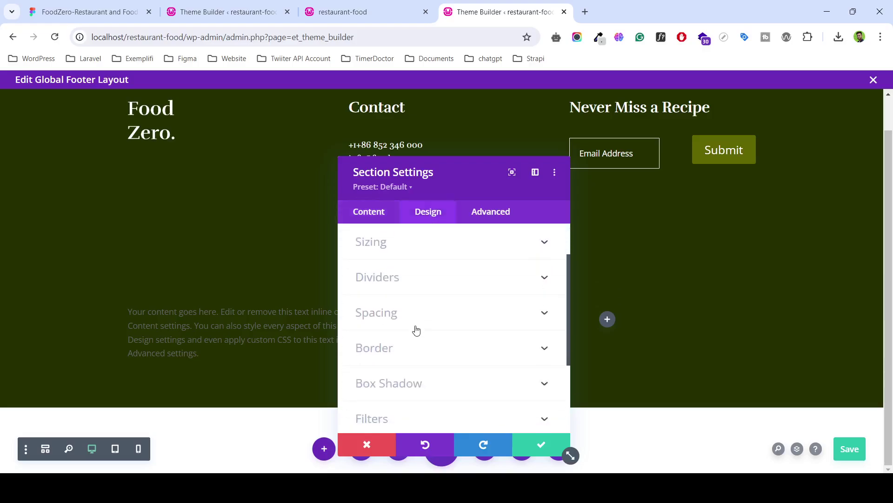
click(417, 314)
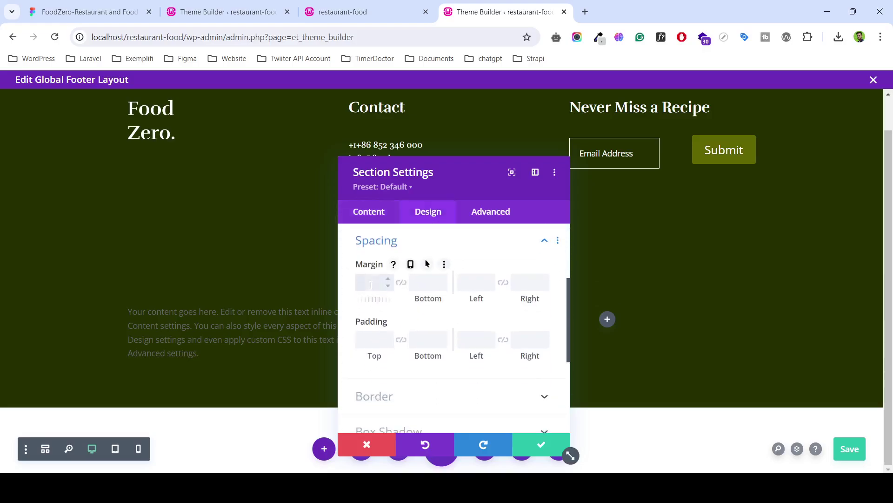
click(441, 279)
text(0)
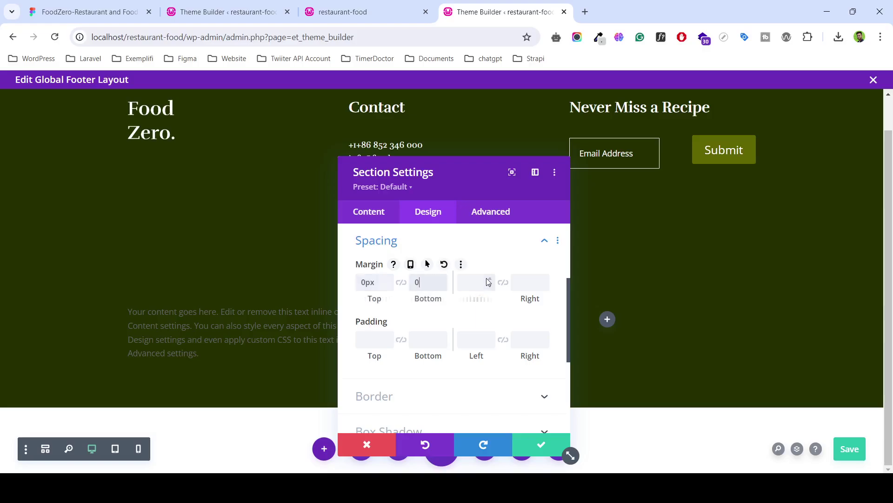
double_click(490, 279)
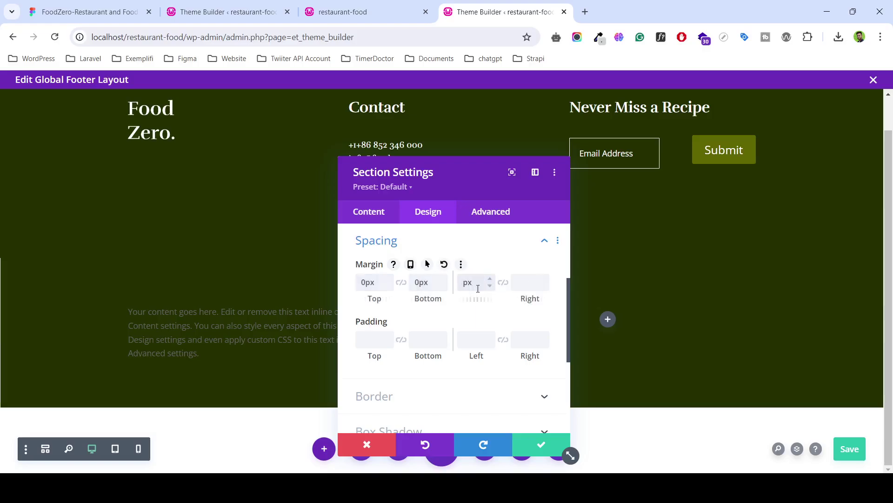
click(514, 282)
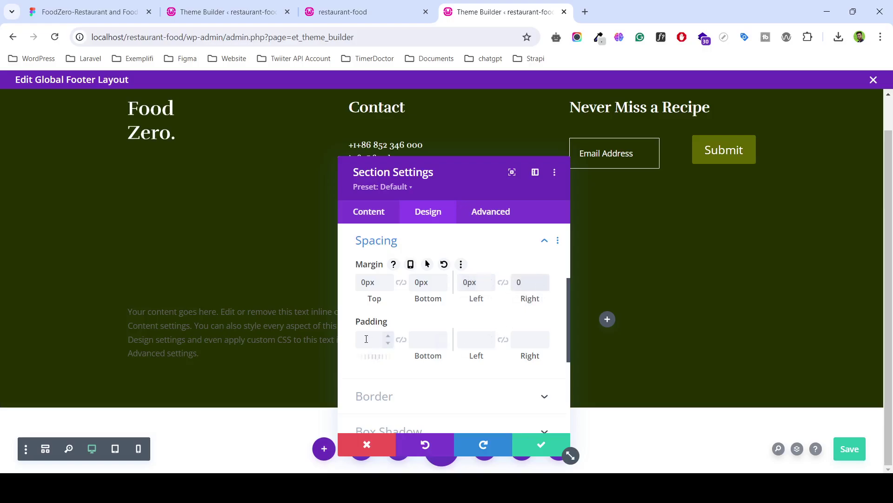
text(0)
key(Tab)
text(0)
click(475, 339)
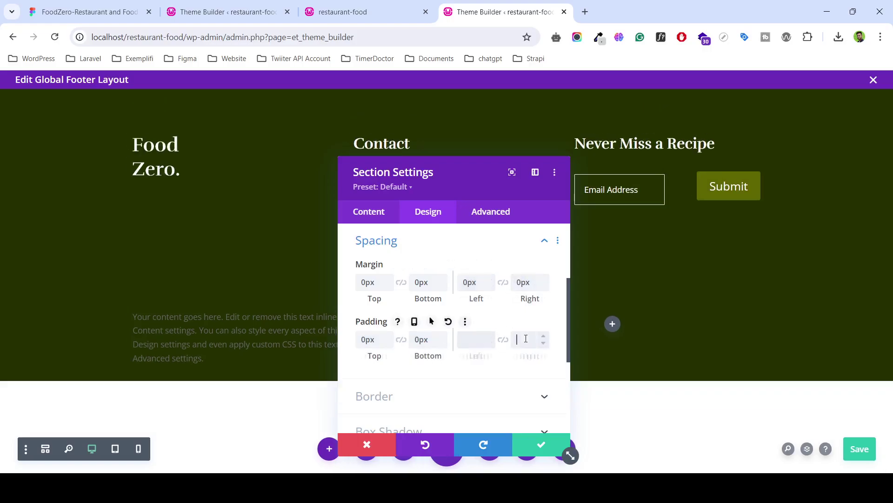
click(539, 345)
text(0)
click(479, 342)
click(525, 444)
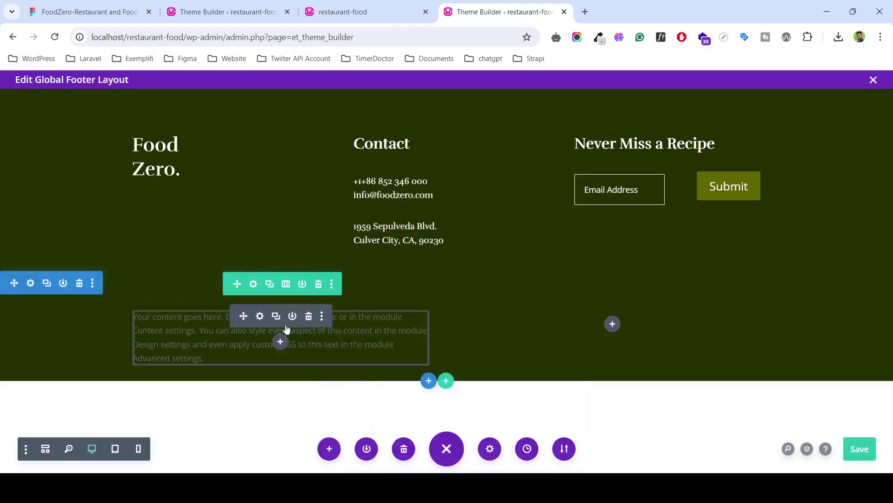
Reopen the copyright section's Design settings to reach the Border options.
click(30, 284)
click(419, 213)
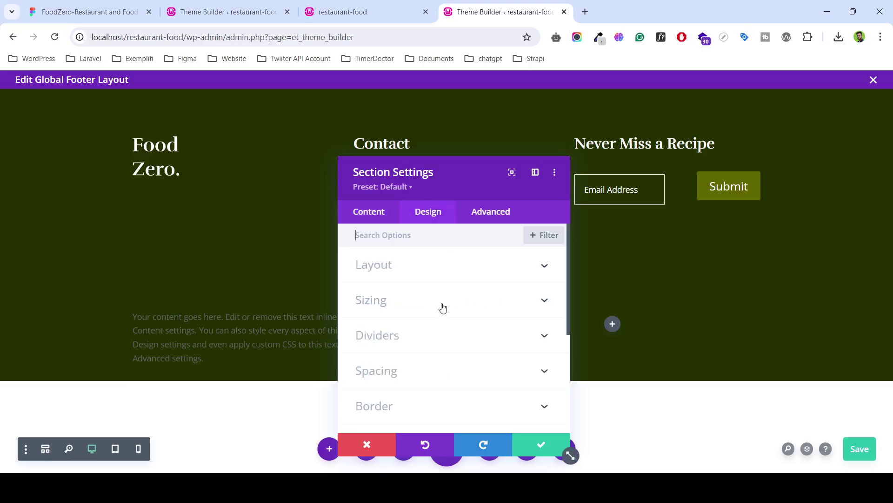
scroll(443, 307, down, 2)
Add a 1px white dashed top border to the copyright section and save.
click(430, 350)
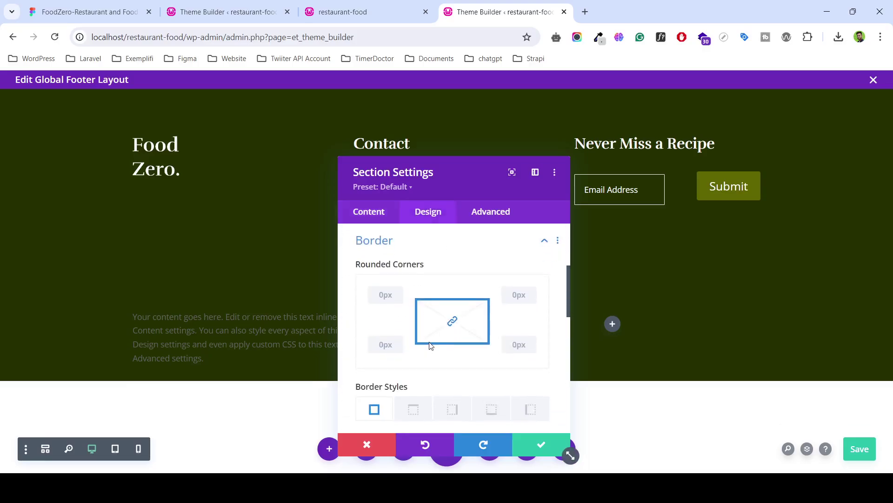
click(414, 416)
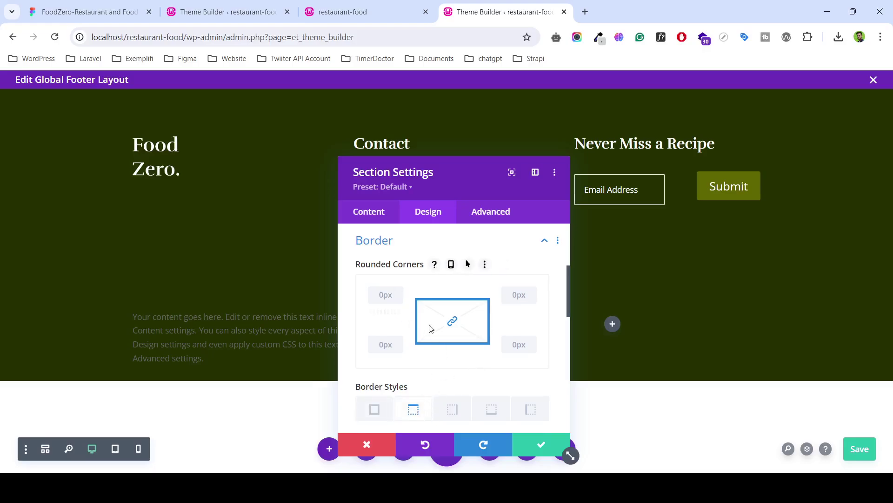
scroll(431, 335, down, 3)
scroll(447, 347, down, 1)
scroll(462, 363, down, 1)
scroll(461, 374, down, 3)
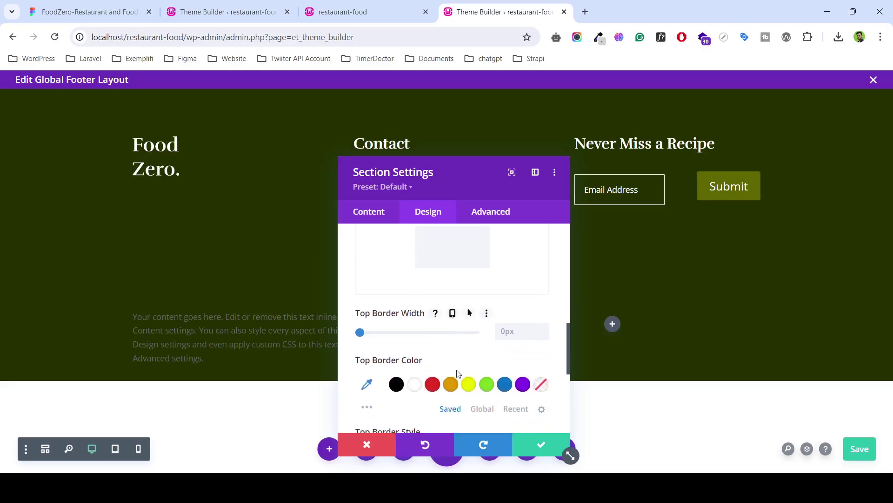
scroll(449, 375, down, 3)
click(416, 328)
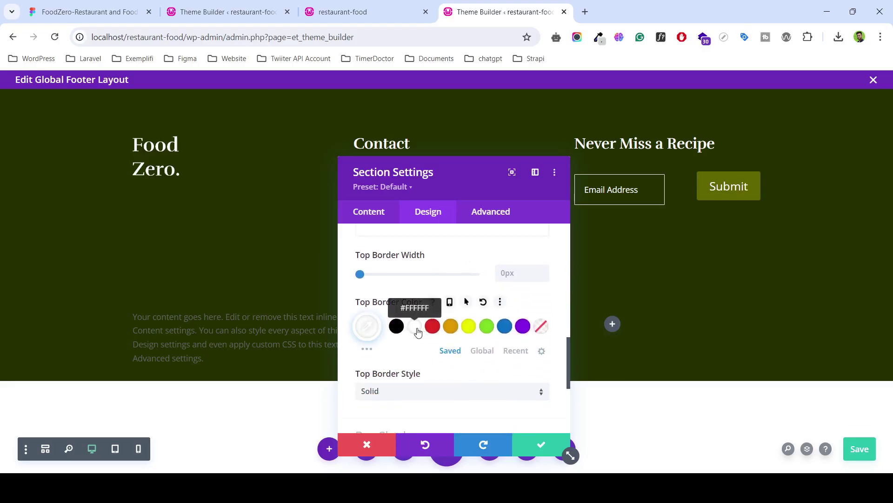
mouse_move(419, 359)
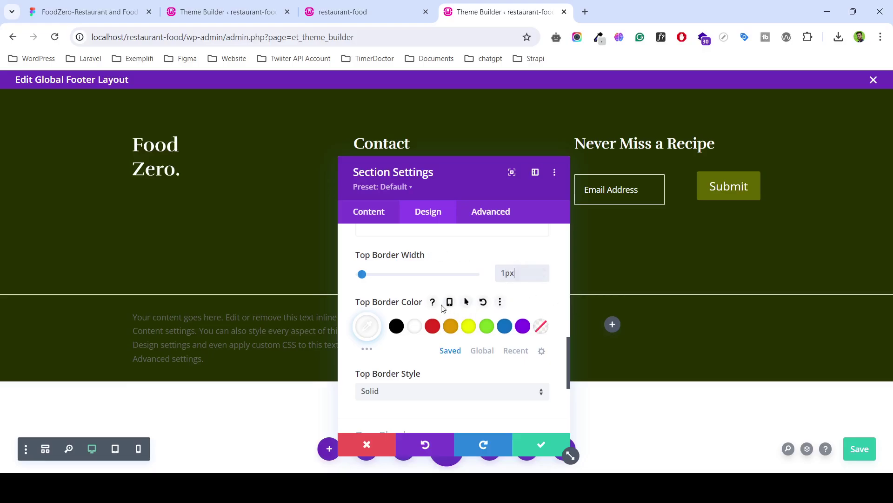
scroll(447, 310, up, 2)
scroll(442, 313, down, 1)
click(425, 395)
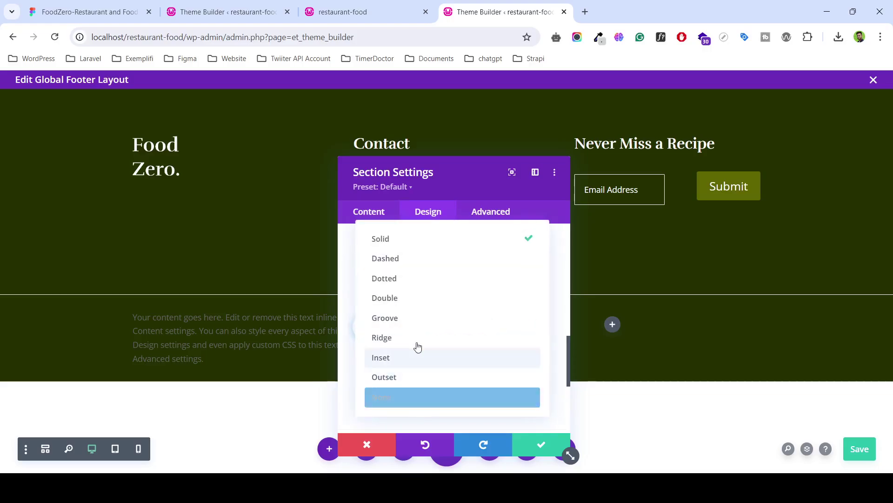
click(406, 259)
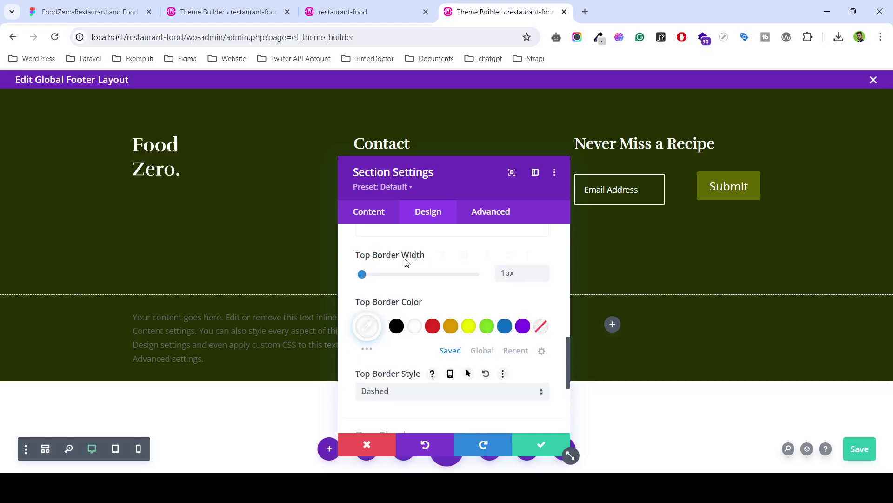
click(540, 444)
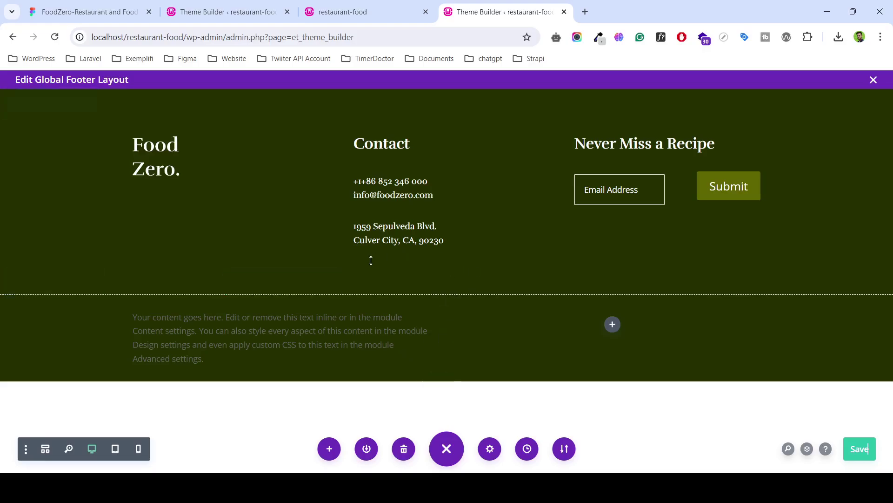
Copy the '© 2020 Zero Inc. All rights Reserved' text layer from the Figma footer design.
click(140, 11)
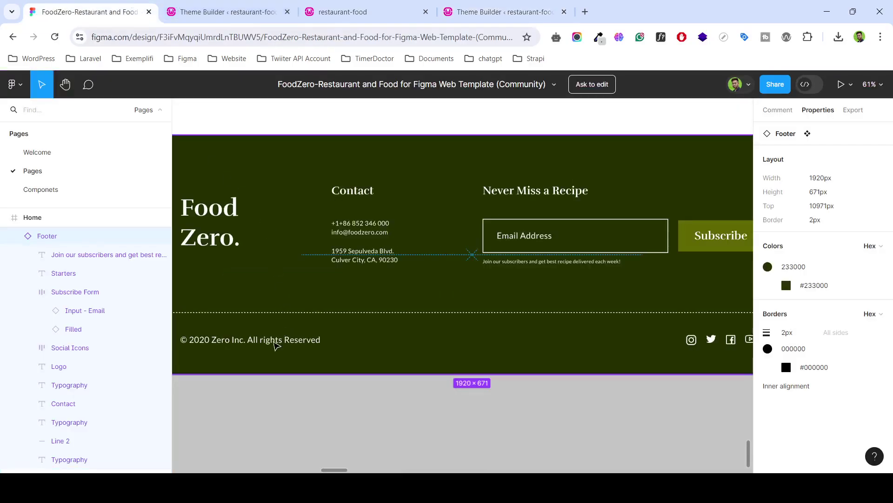
right_click(319, 344)
click(339, 349)
click(368, 11)
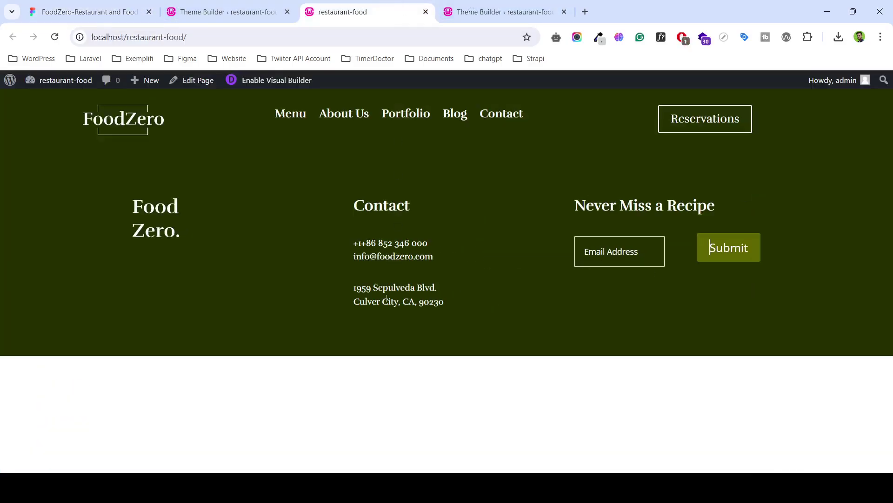
click(503, 7)
mouse_move(280, 337)
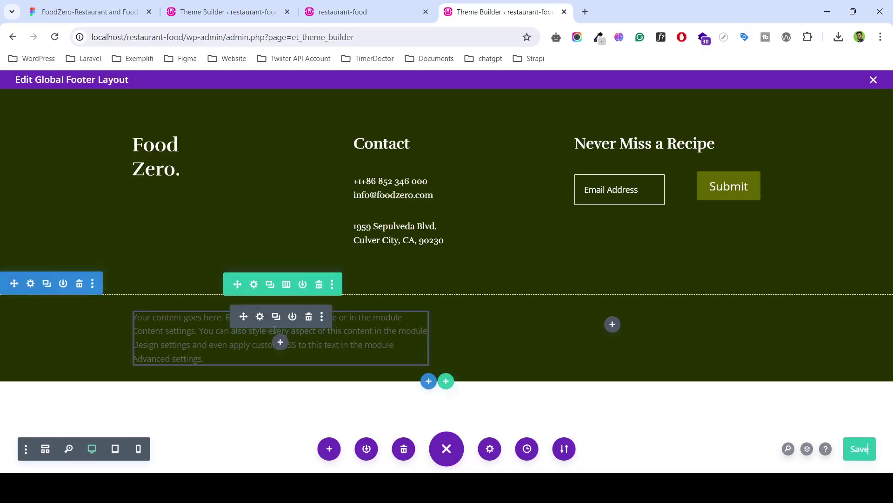
Replace the Text module's placeholder with the pasted copyright line, changing 2020 to 2024.
click(260, 319)
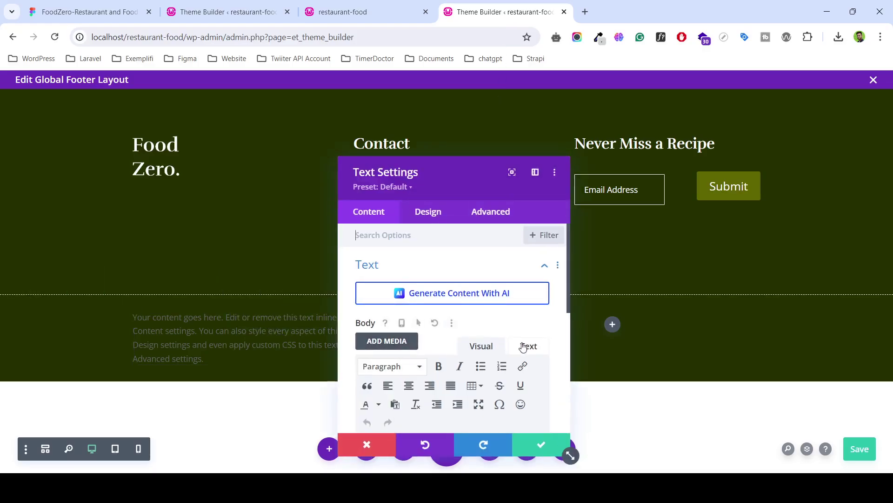
scroll(512, 363, down, 3)
click(472, 320)
key(ctrl+a)
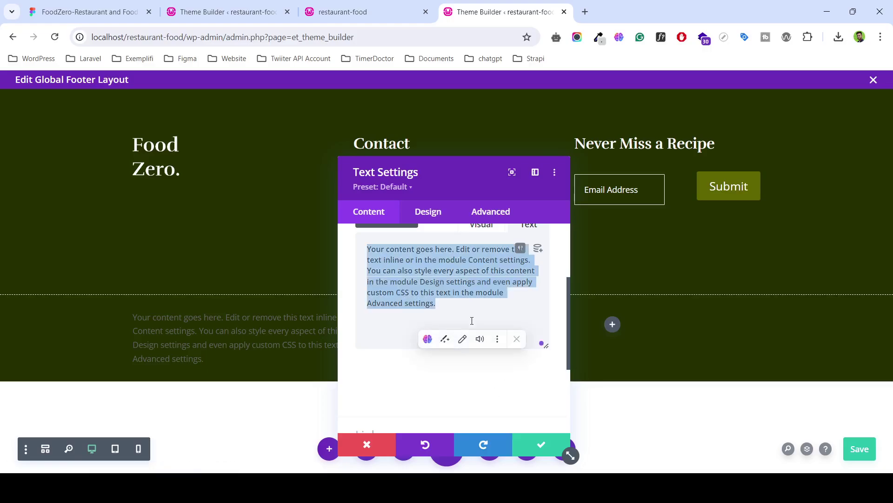
key(ctrl+v)
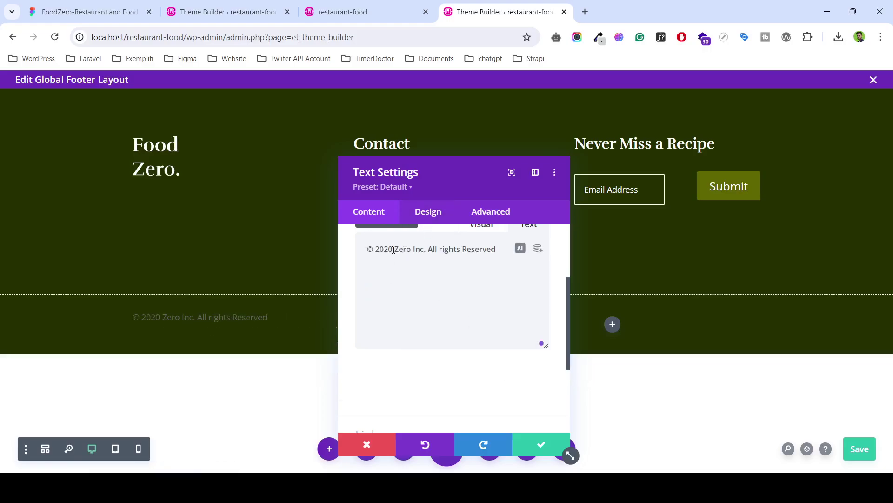
key(BackSpace)
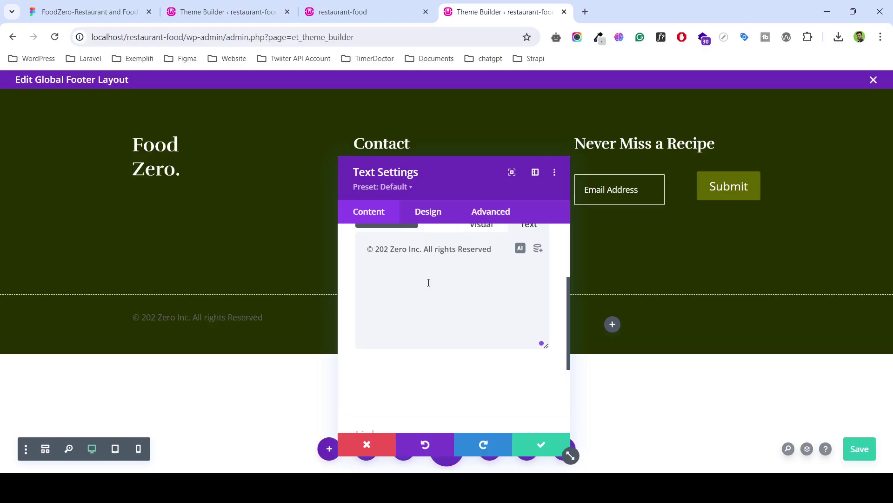
text(4)
Style the copyright text as white 16px Rufina and save the footer layout.
click(427, 214)
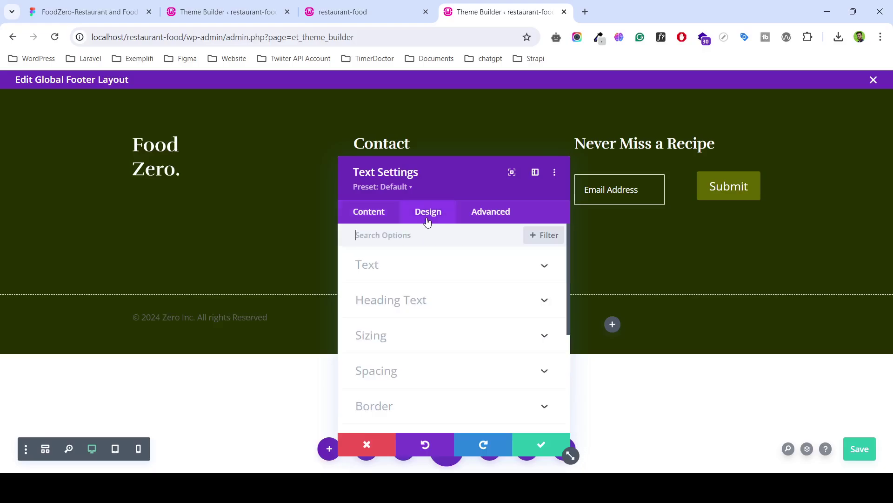
click(469, 270)
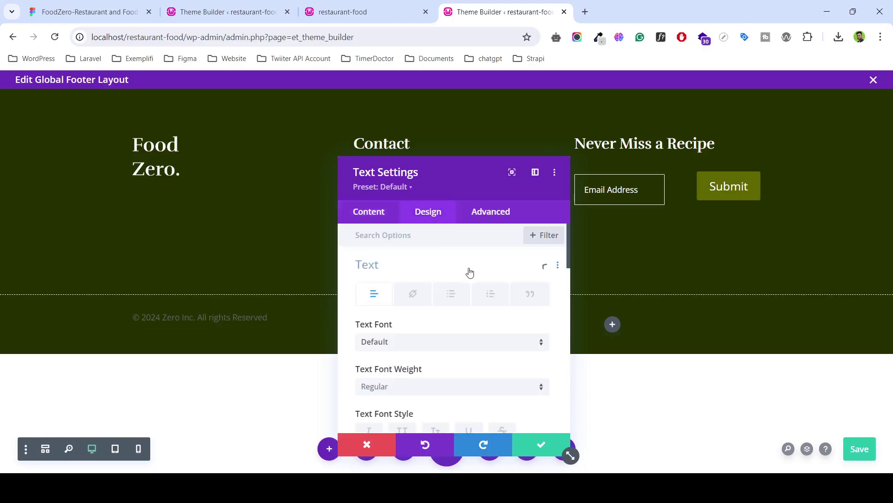
click(442, 342)
click(407, 185)
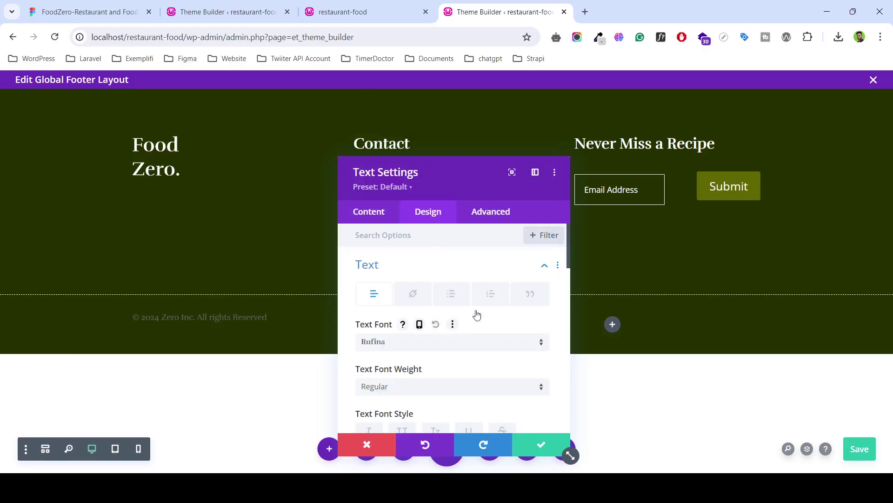
scroll(473, 321, down, 1)
scroll(472, 365, down, 2)
click(413, 372)
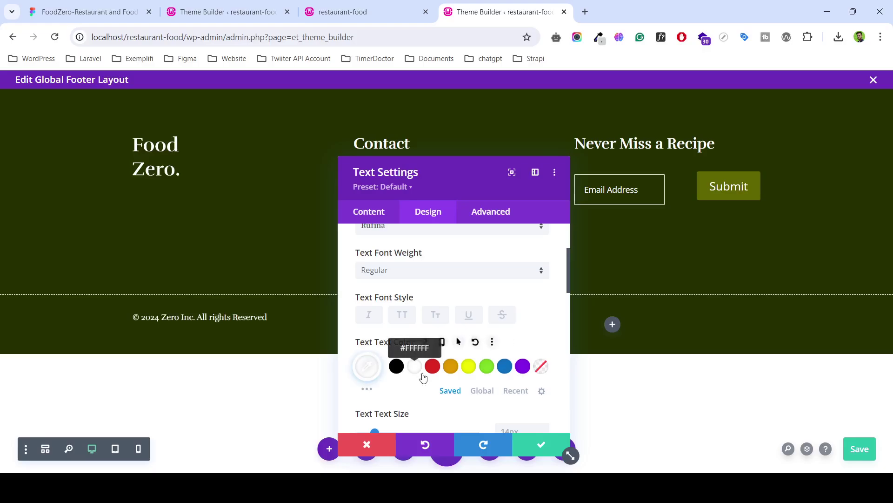
scroll(514, 347, up, 3)
scroll(478, 336, down, 2)
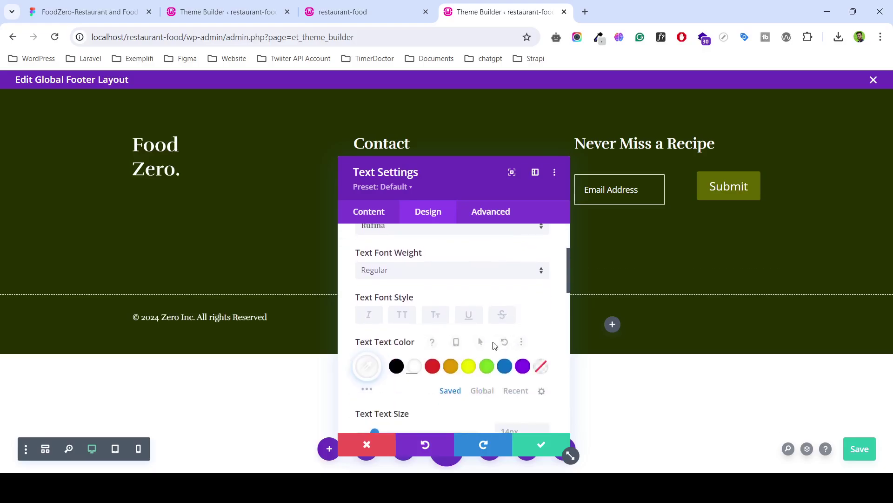
scroll(474, 349, down, 1)
scroll(469, 365, down, 1)
click(501, 319)
mouse_move(454, 307)
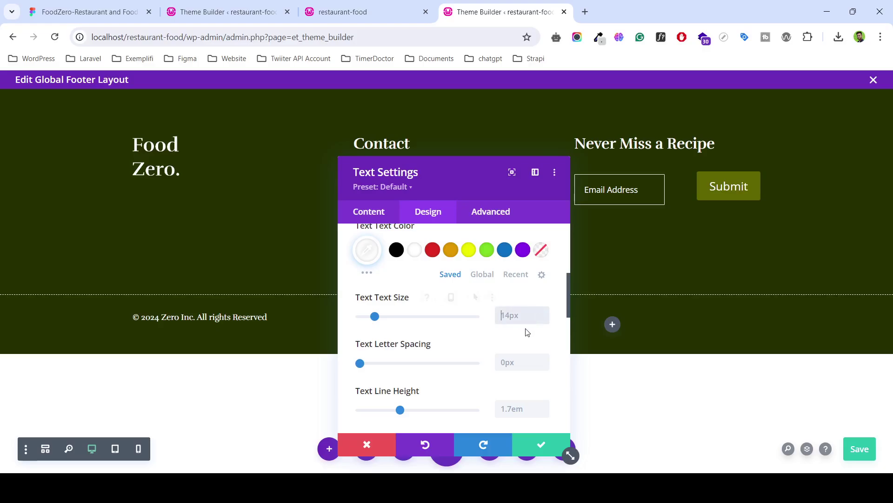
click(541, 445)
click(860, 448)
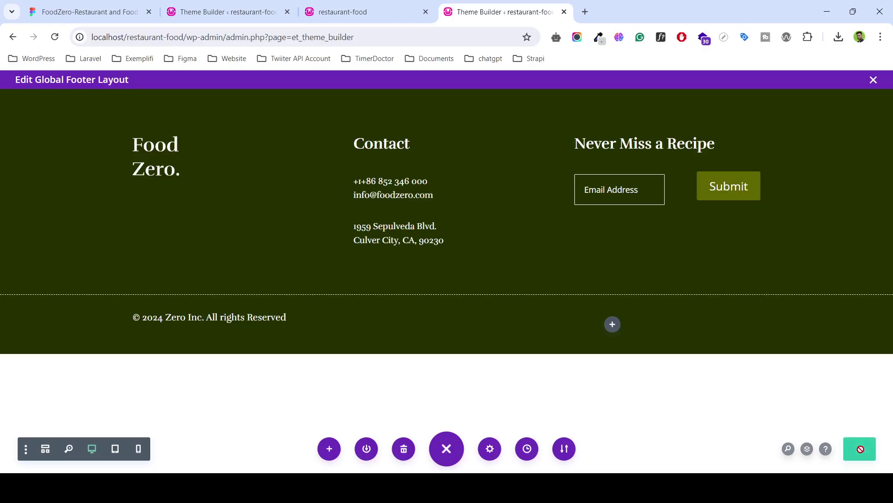
Insert a Social Media Follow module, found by searching 'soc', into the empty right column.
click(75, 10)
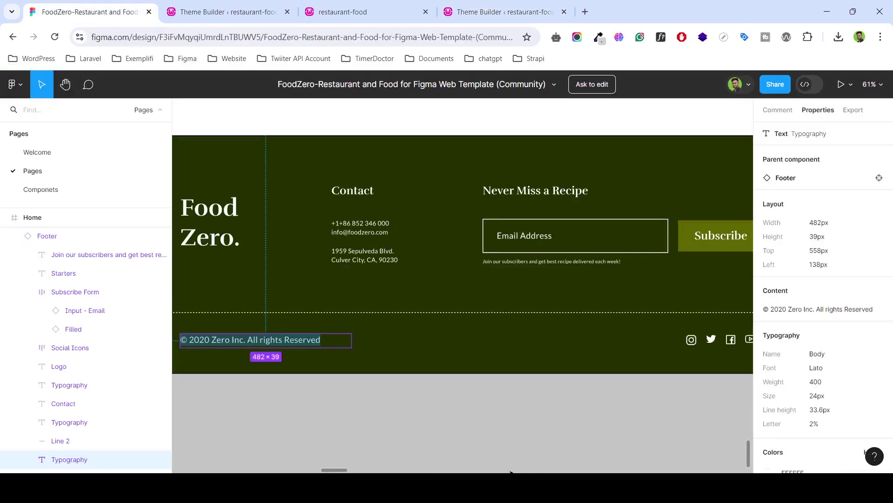
drag(339, 471, 356, 471)
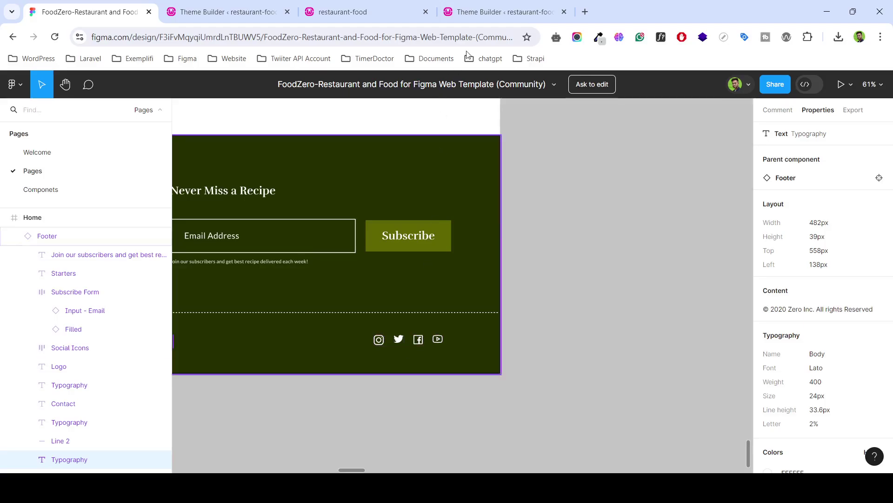
click(504, 12)
click(612, 325)
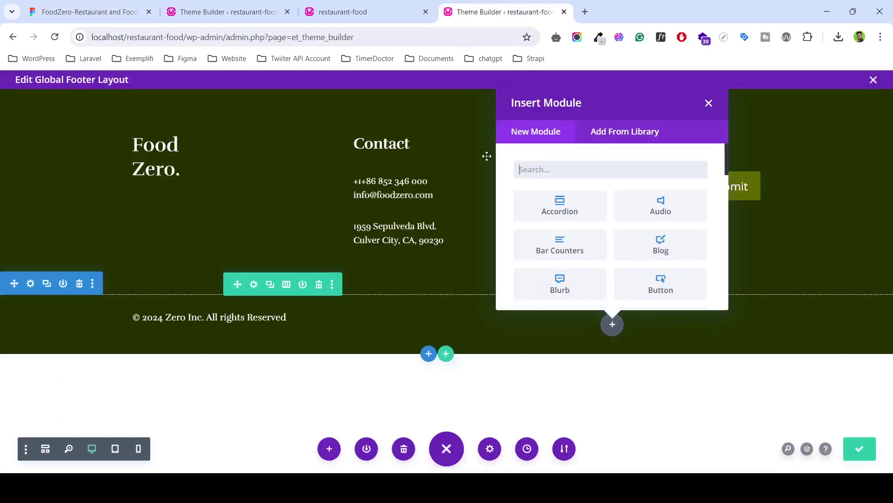
text(s)
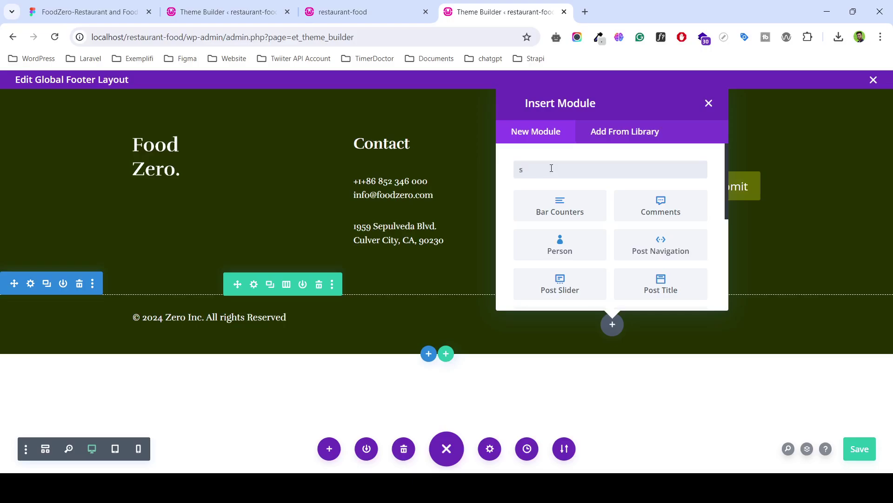
text(oc)
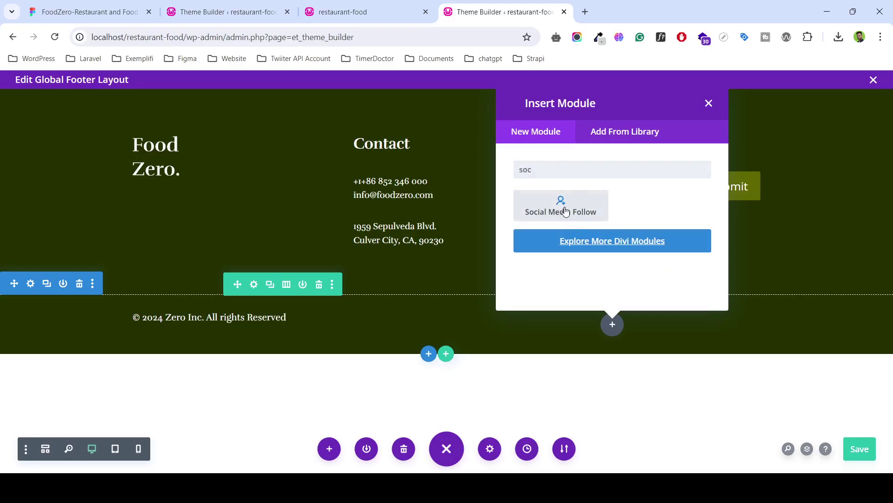
click(561, 207)
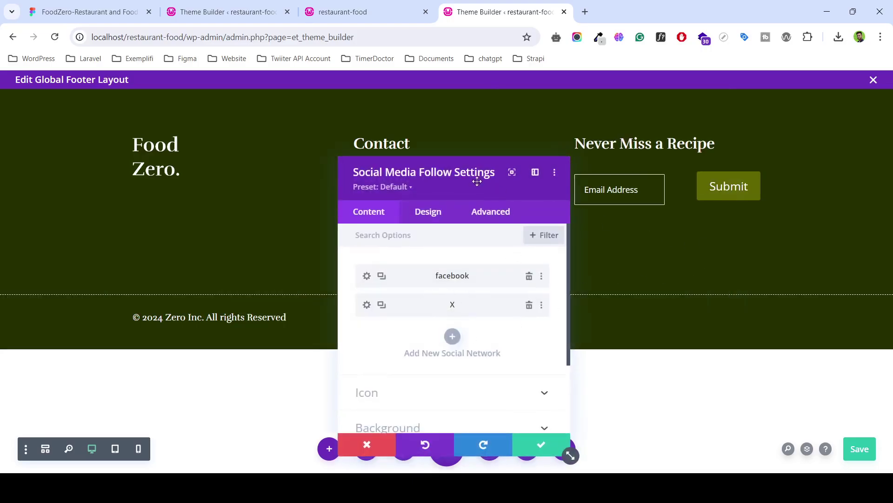
Delete the extra X network item and add a new Facebook network item.
drag(477, 181, 319, 166)
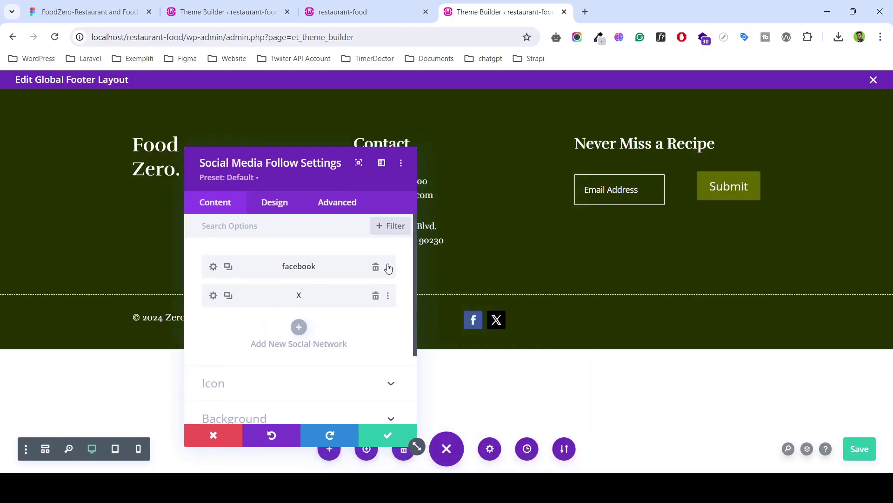
click(375, 297)
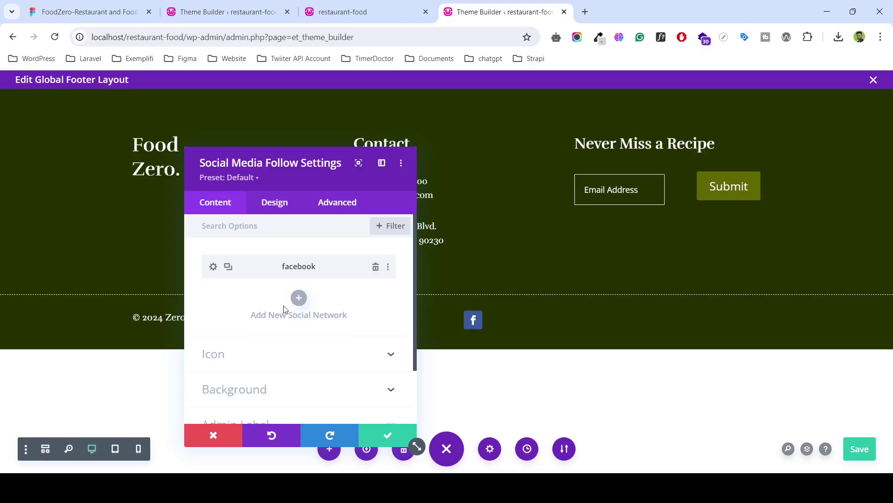
click(298, 299)
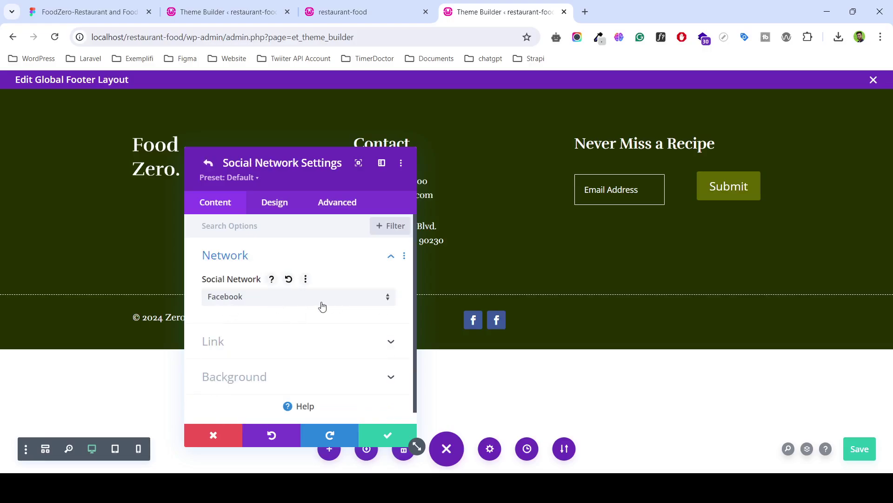
click(307, 302)
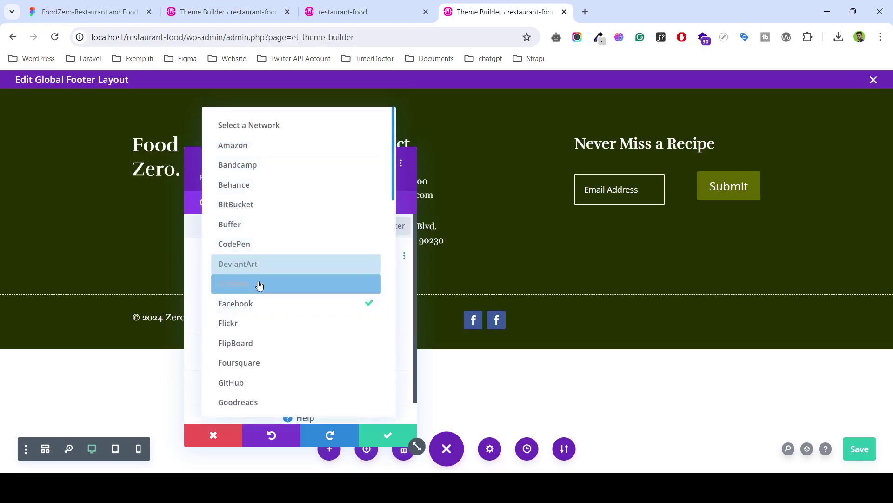
click(259, 303)
click(388, 435)
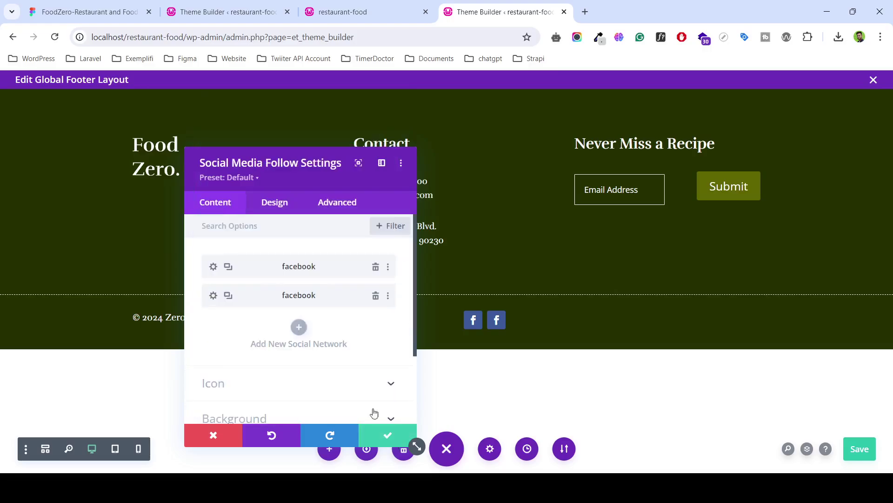
Change the second Facebook item to Instagram, checking the icons against the Figma design.
click(213, 296)
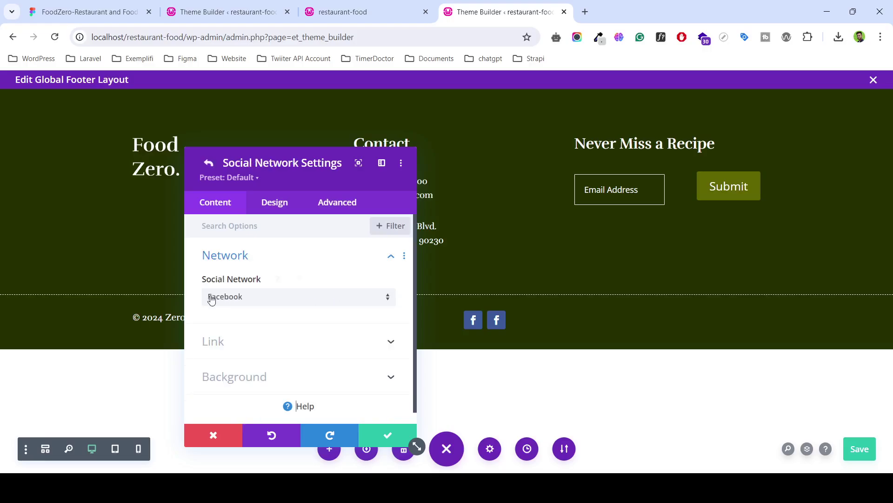
click(232, 303)
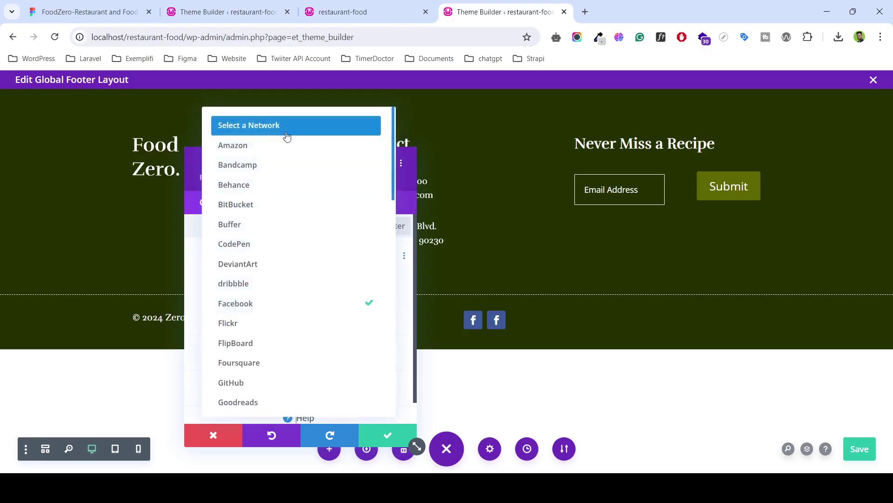
scroll(291, 223, down, 3)
scroll(293, 279, down, 4)
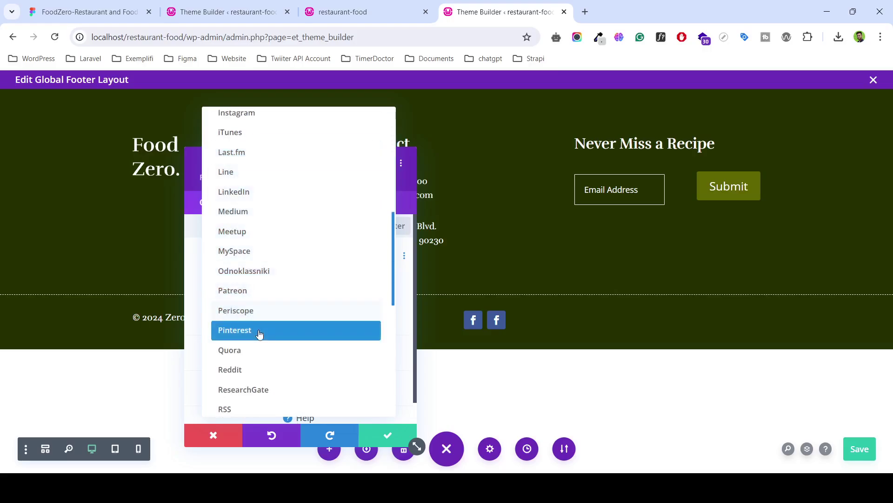
scroll(257, 353, down, 4)
scroll(257, 360, down, 3)
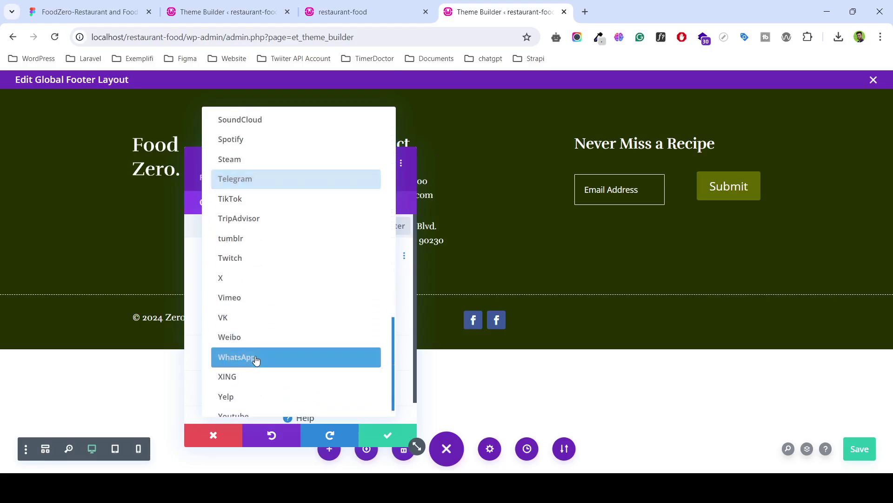
scroll(279, 273, up, 10)
scroll(288, 272, up, 4)
scroll(288, 272, down, 2)
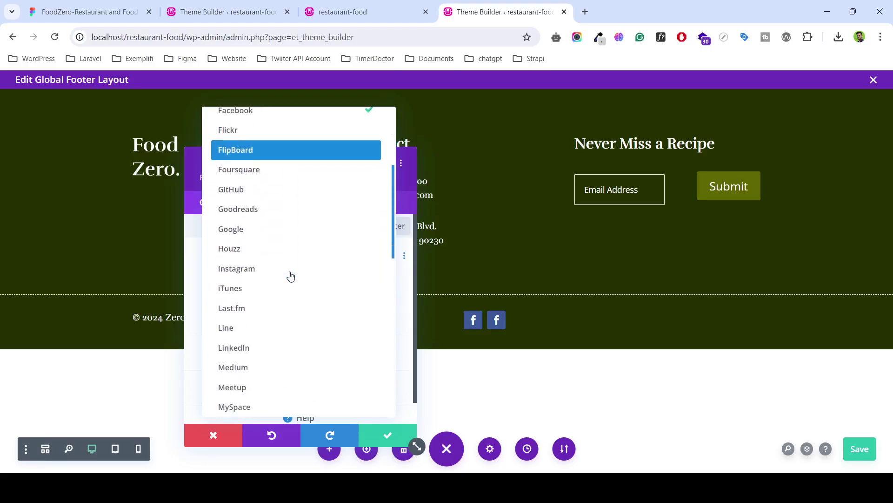
click(275, 277)
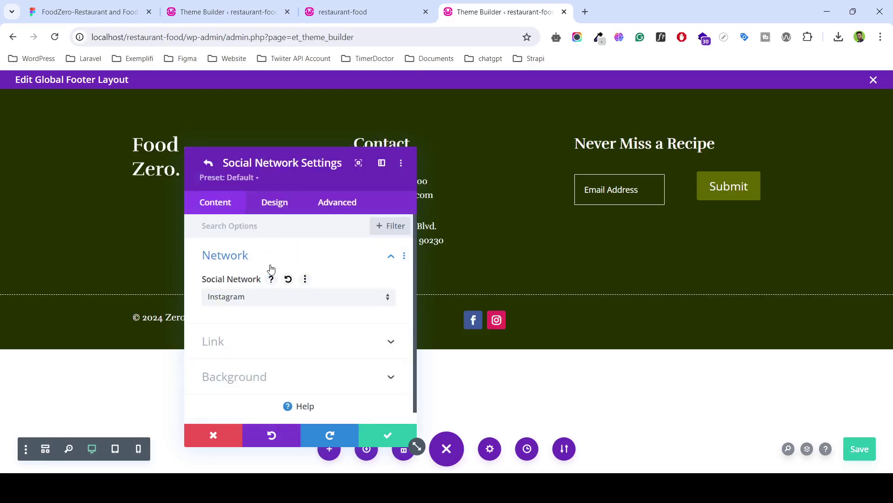
click(99, 6)
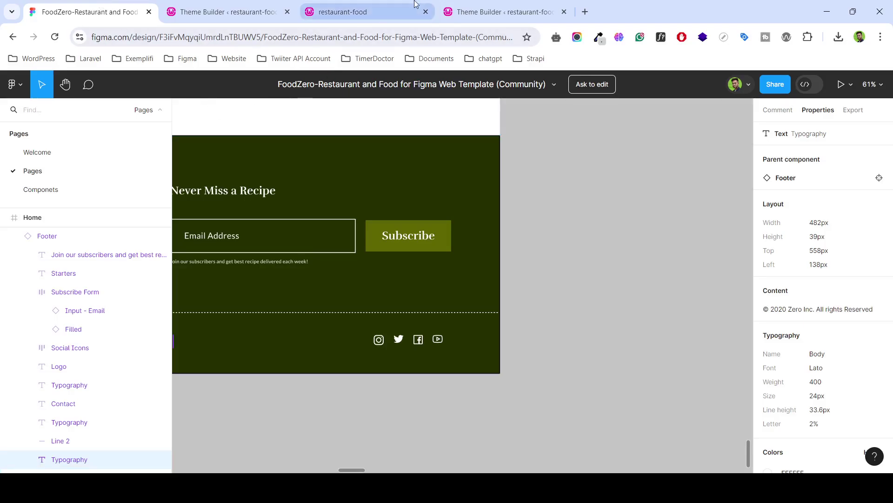
click(470, 11)
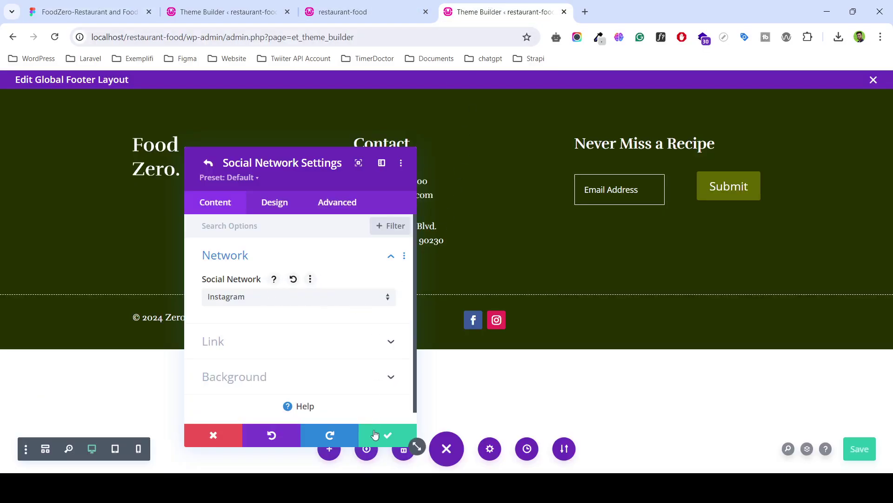
click(376, 434)
Duplicate the Instagram item and switch the copy to the X network.
click(228, 296)
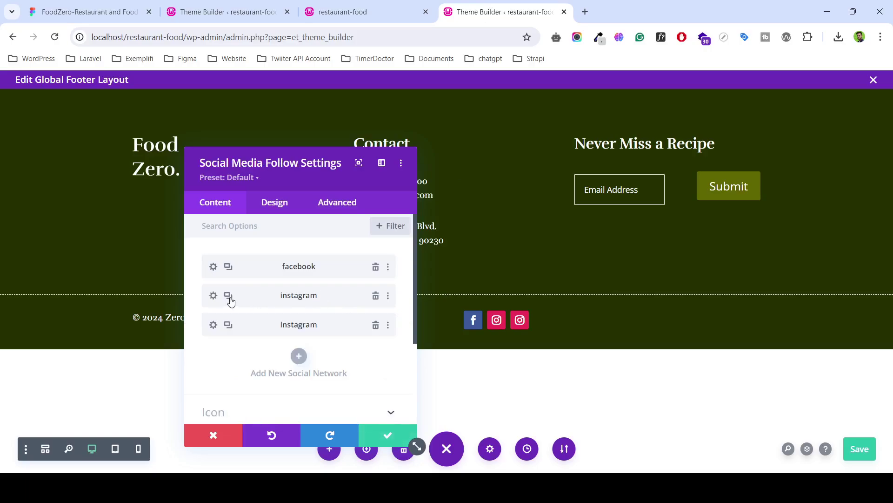
click(211, 325)
click(261, 300)
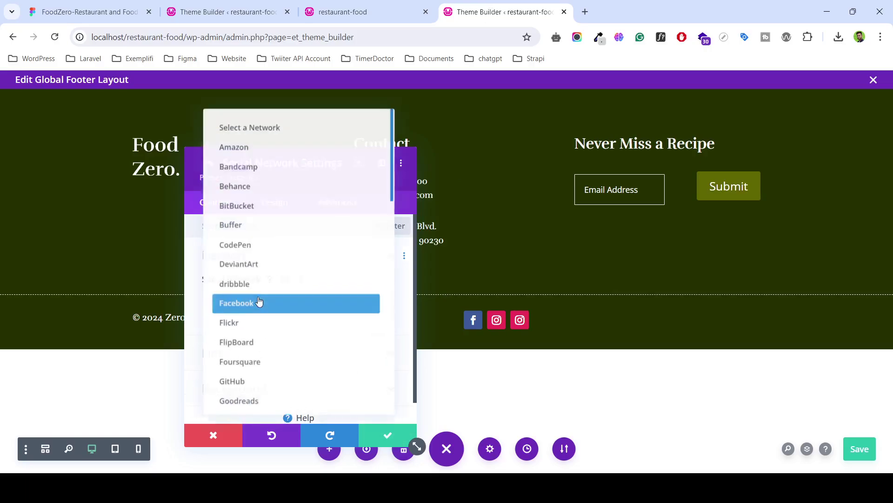
scroll(307, 216, down, 3)
scroll(307, 217, down, 1)
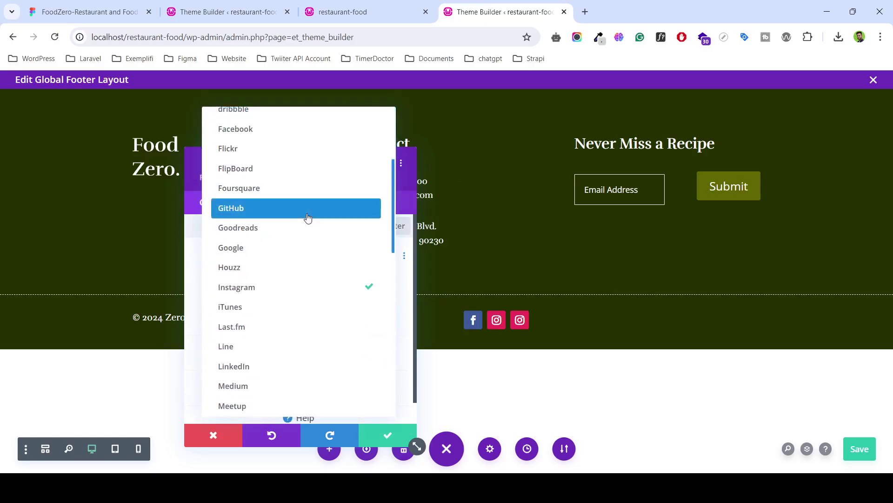
scroll(307, 224, down, 3)
scroll(305, 237, down, 3)
scroll(300, 261, down, 3)
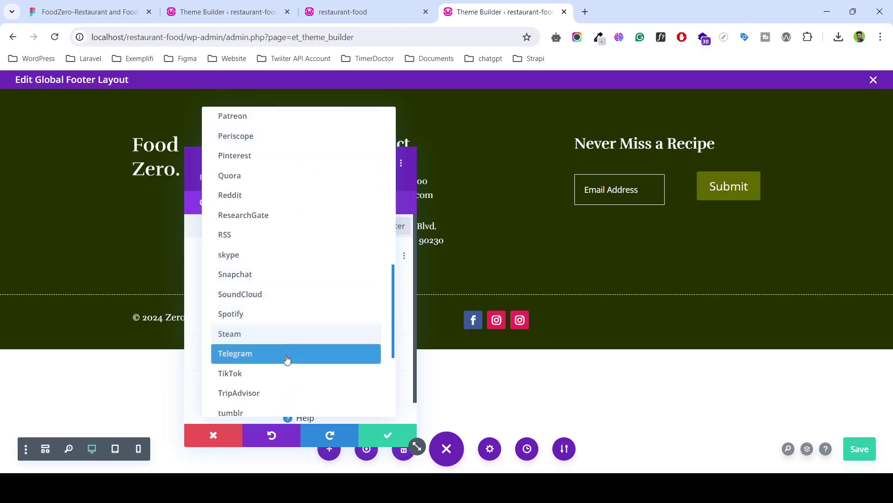
scroll(279, 372, down, 3)
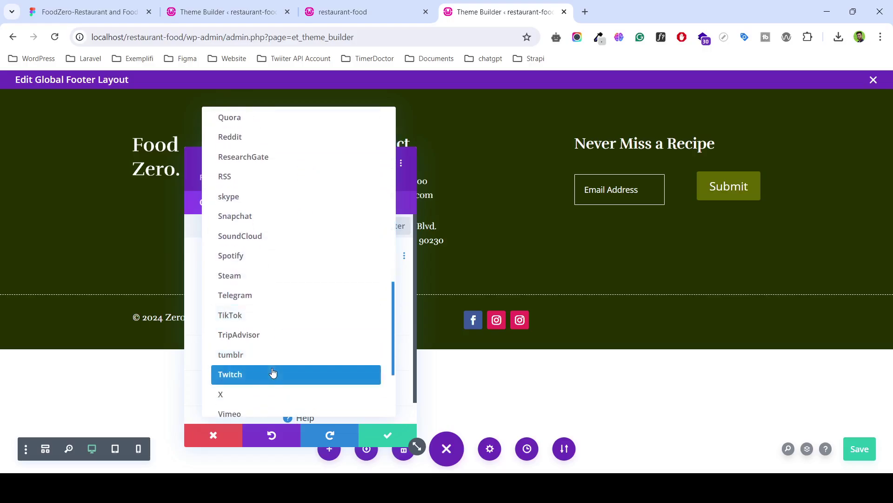
click(266, 394)
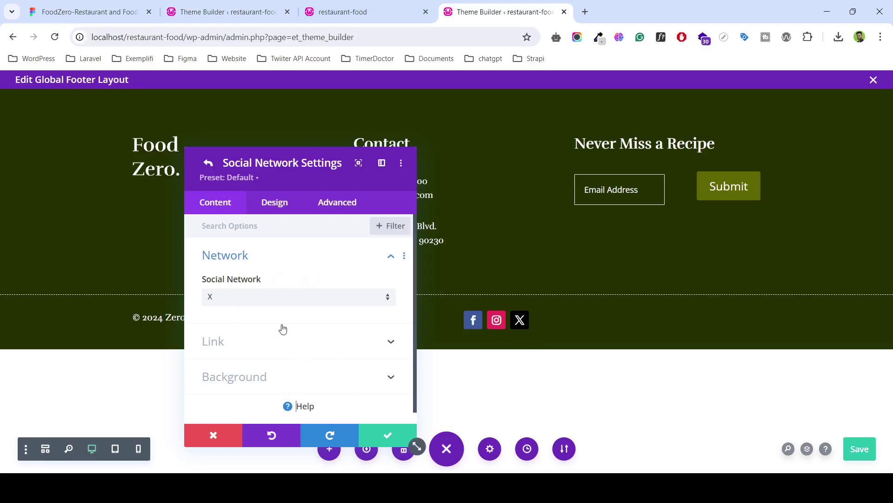
click(388, 436)
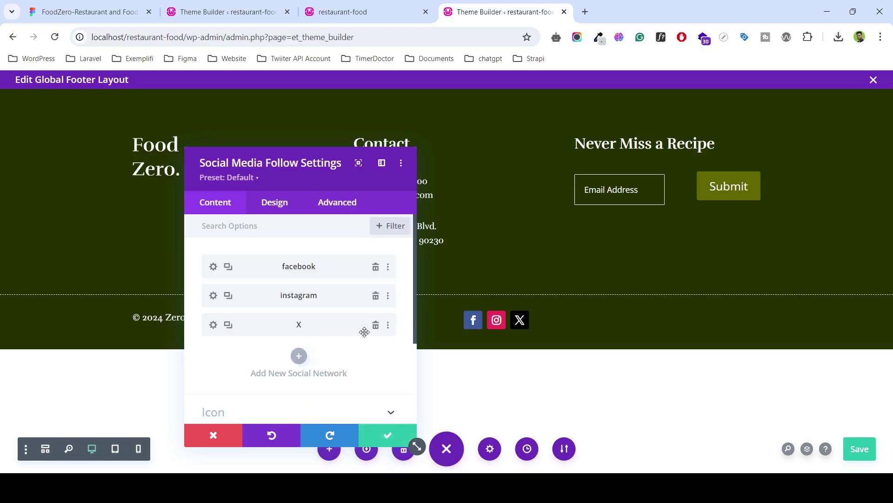
Duplicate the X item and change the copy to YouTube, following the Figma icon order.
click(229, 325)
click(123, 10)
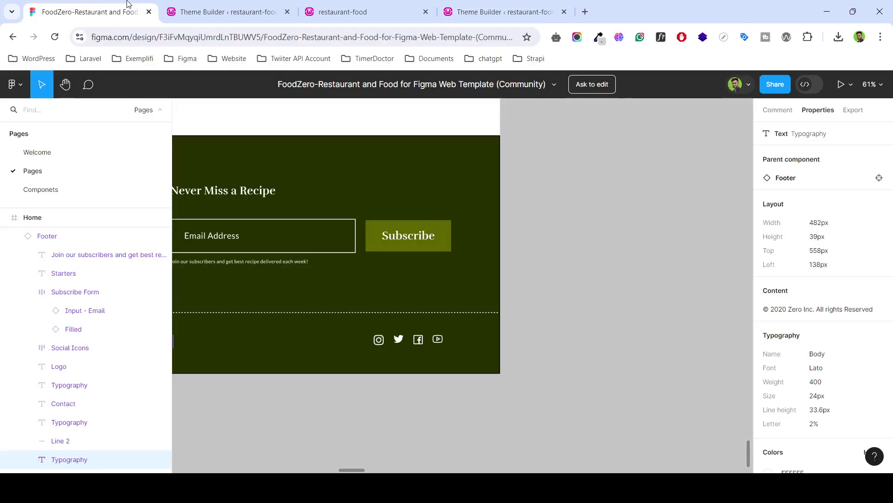
click(490, 10)
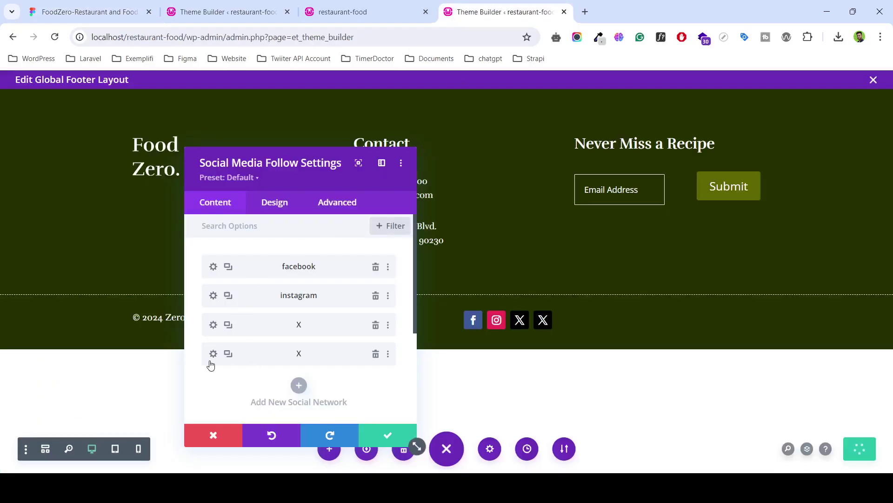
click(213, 355)
click(272, 298)
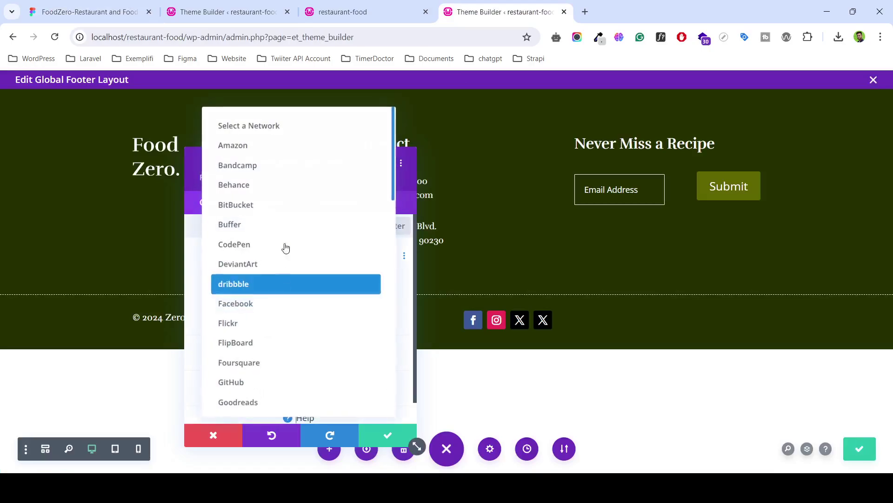
scroll(285, 251, down, 6)
scroll(282, 279, down, 5)
scroll(279, 288, down, 3)
scroll(279, 293, down, 1)
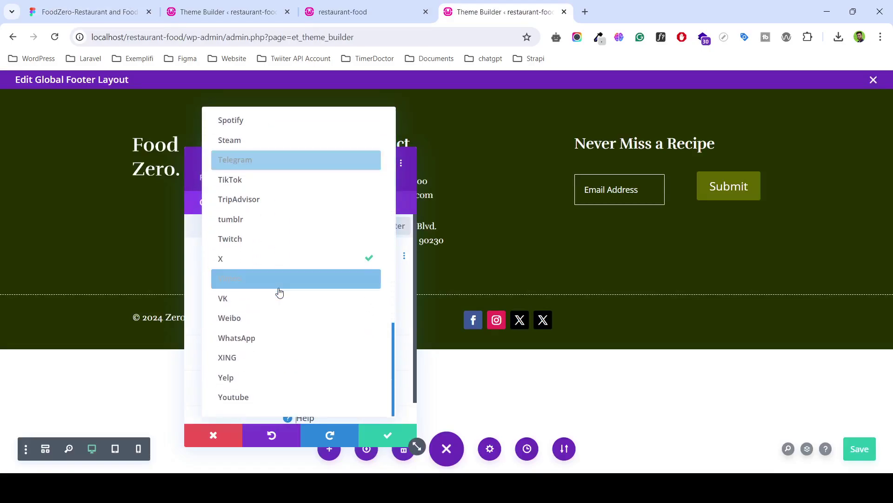
click(249, 397)
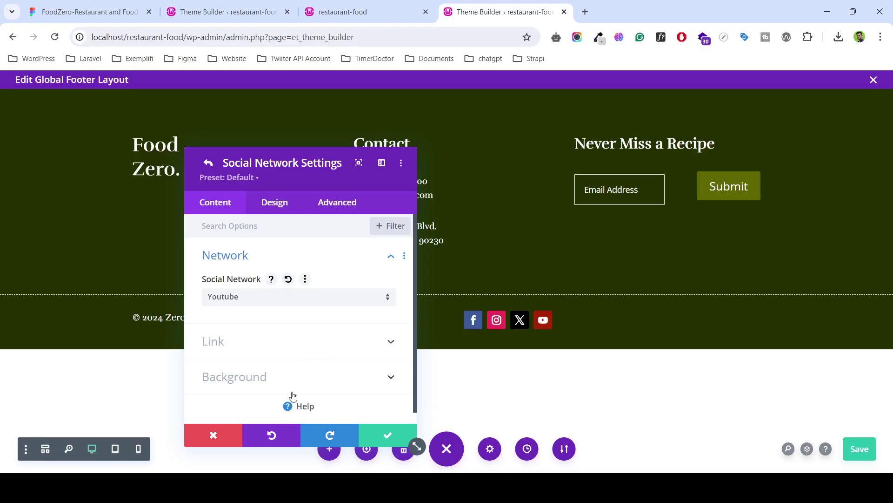
Delete the red background colour from the YouTube icon.
click(306, 382)
scroll(355, 337, down, 3)
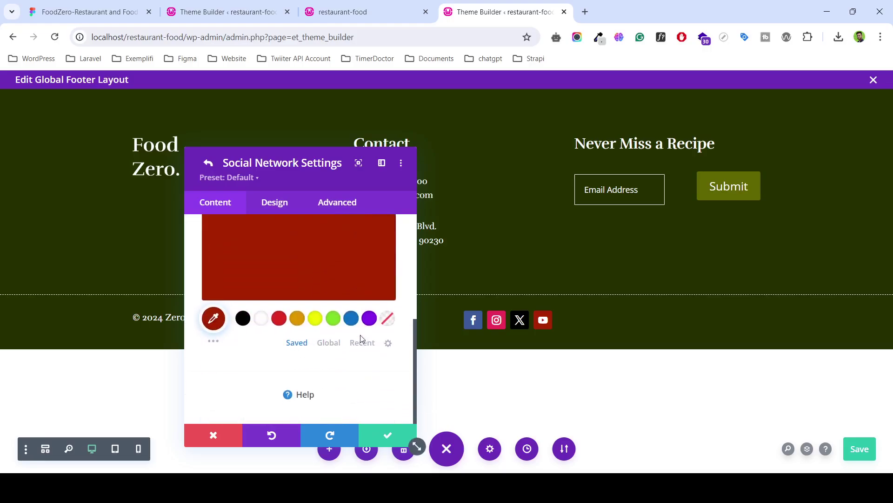
scroll(353, 338, up, 3)
scroll(353, 339, up, 2)
scroll(344, 363, down, 3)
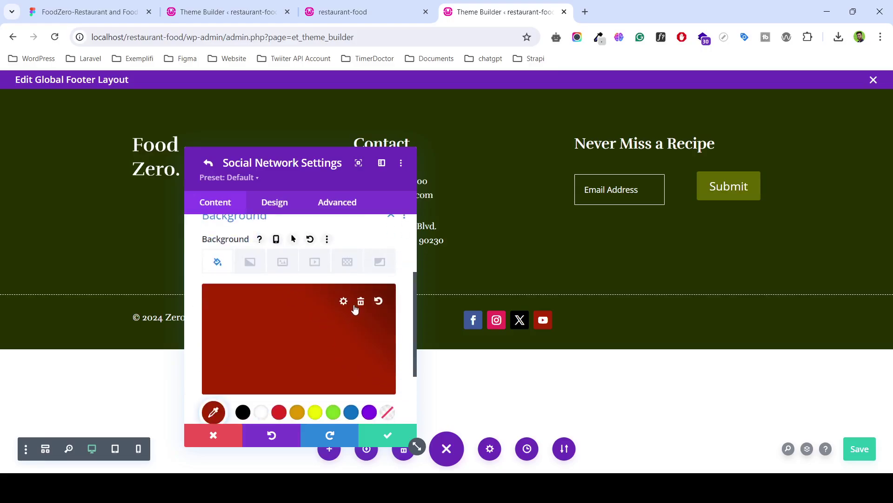
click(361, 302)
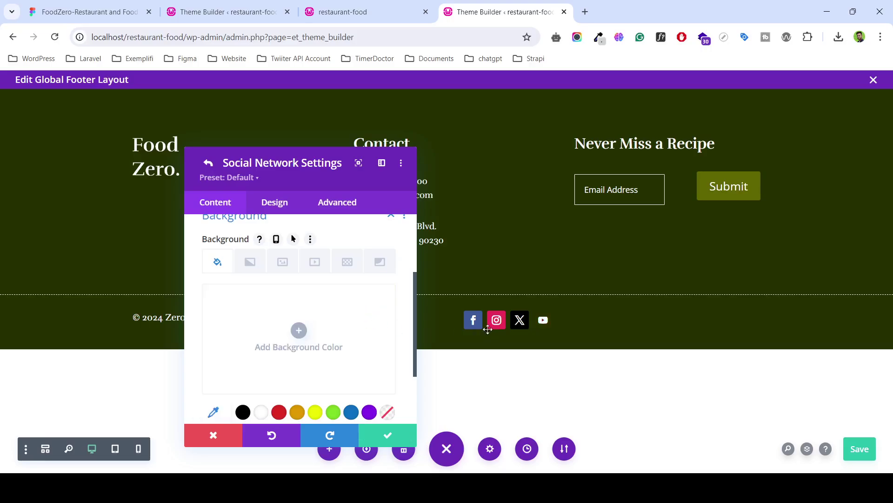
scroll(300, 305, up, 3)
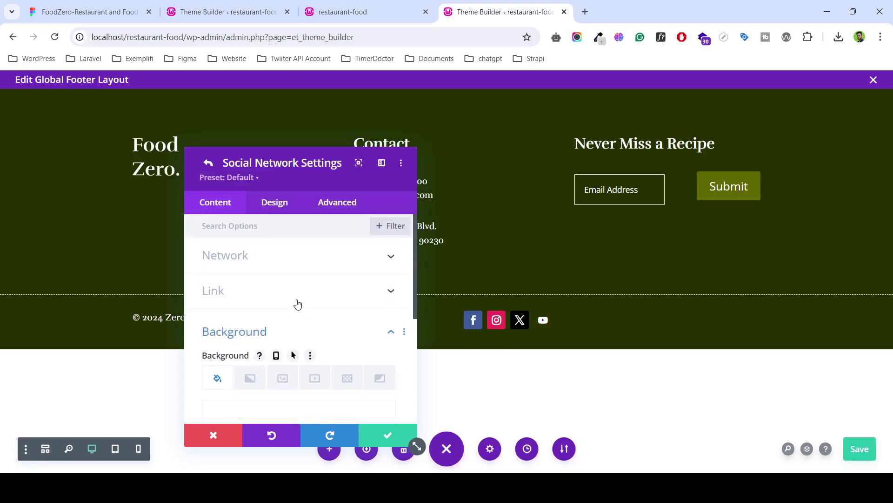
click(394, 435)
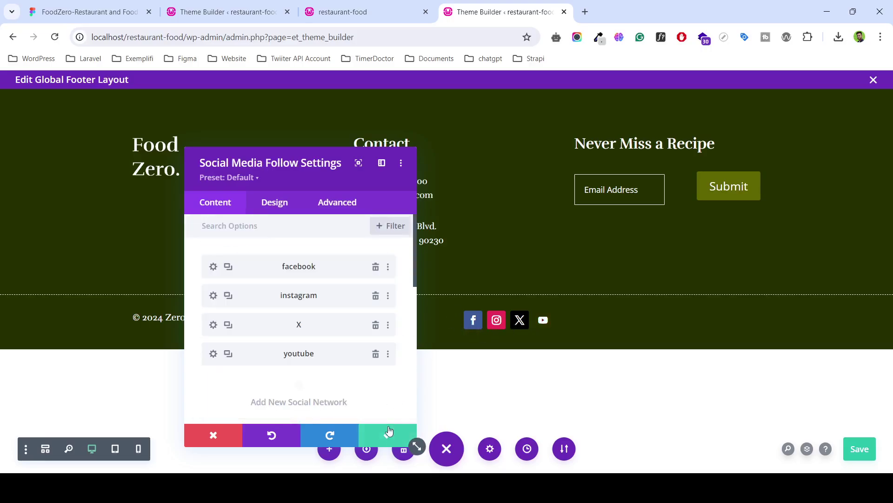
click(272, 335)
Delete the black background colour from the X icon.
scroll(325, 309, down, 4)
scroll(325, 309, up, 3)
scroll(349, 326, down, 1)
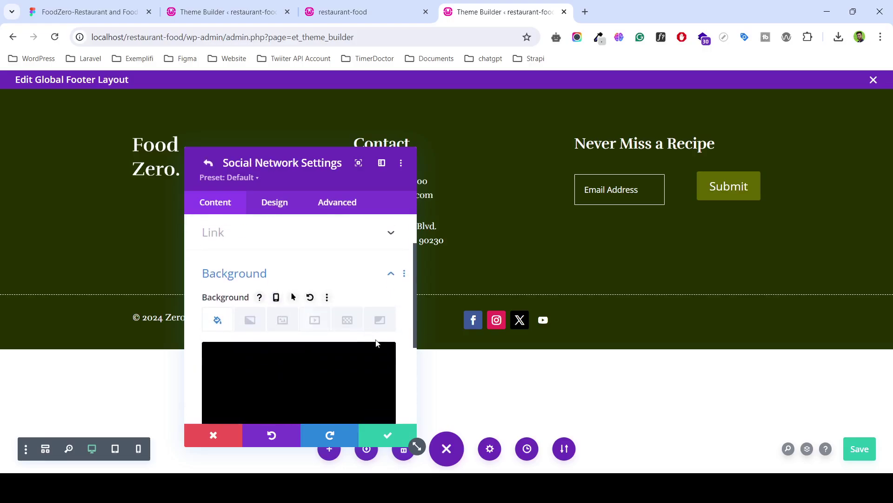
click(360, 360)
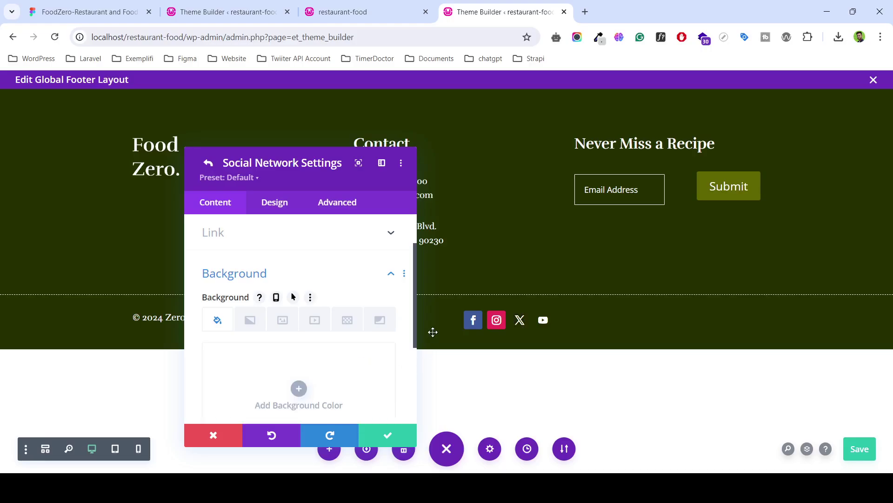
scroll(286, 289, up, 2)
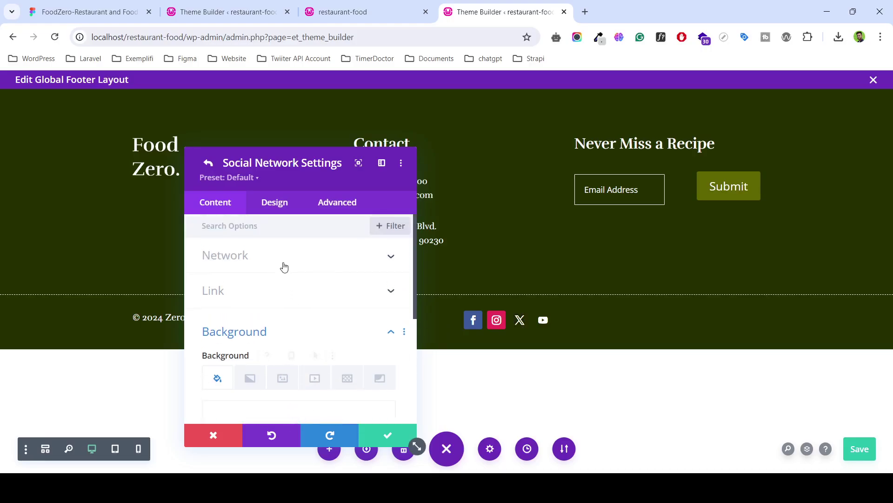
click(284, 267)
click(361, 443)
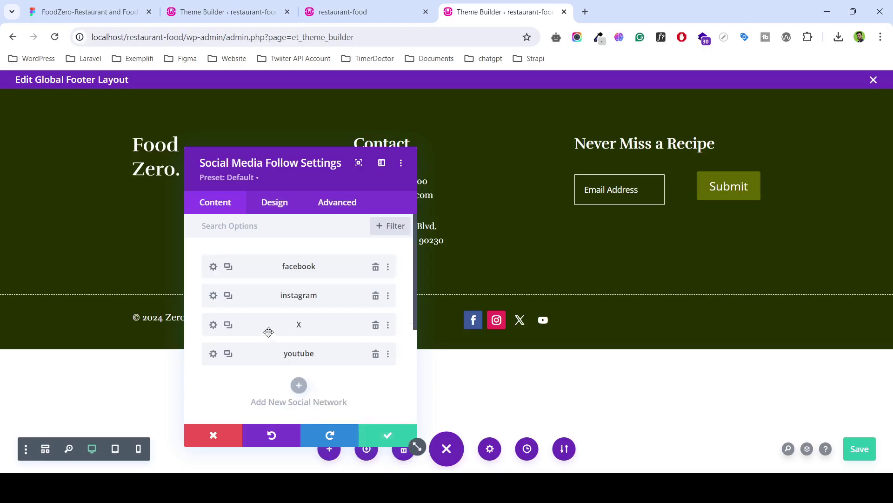
Delete the pink background colour from the Instagram icon.
click(214, 296)
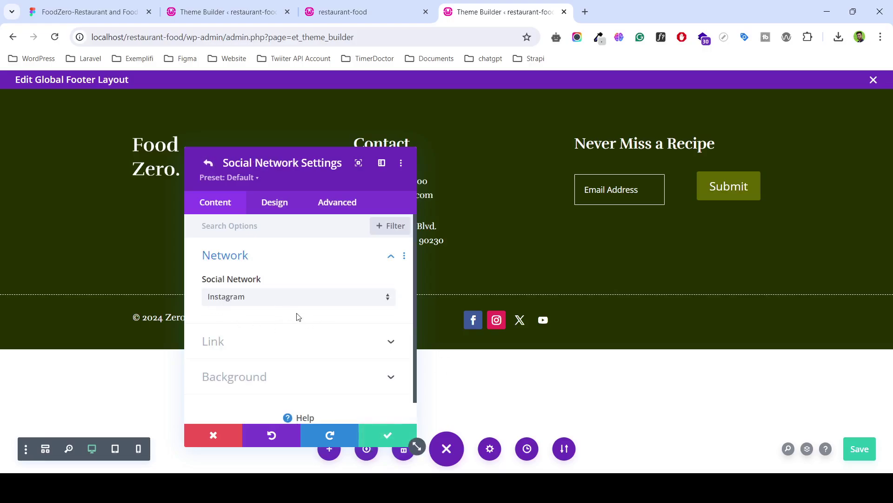
scroll(298, 316, down, 1)
click(310, 353)
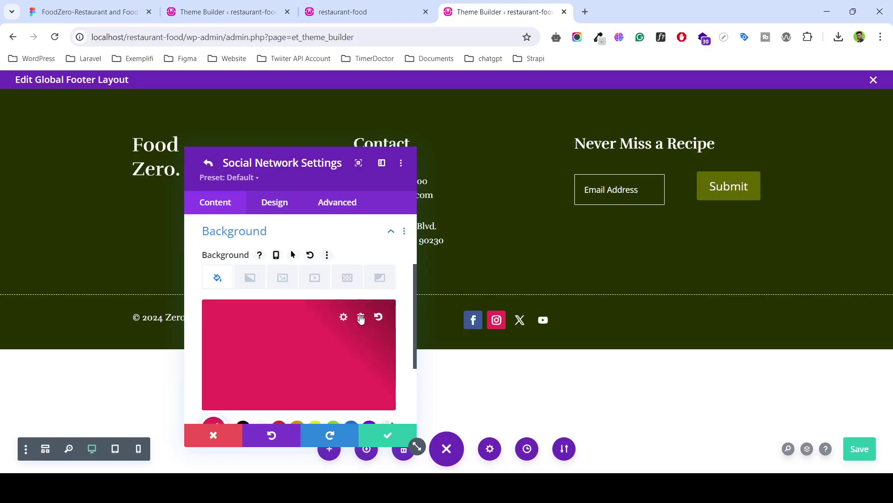
click(361, 318)
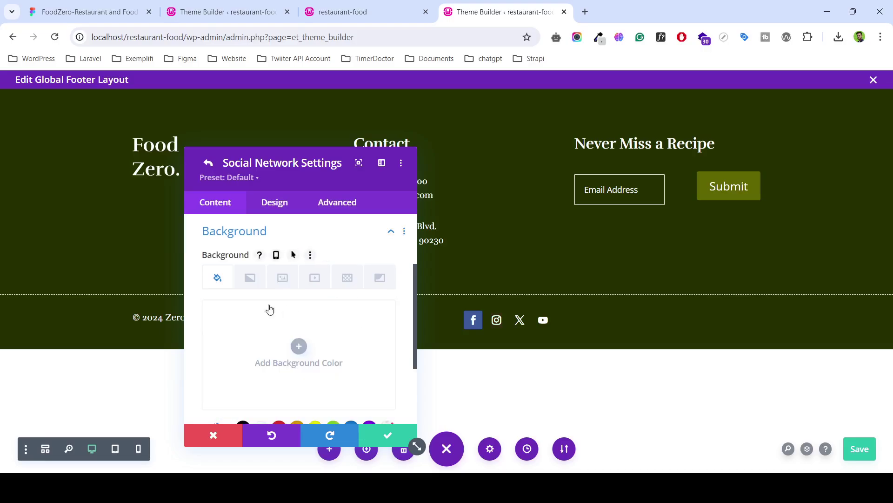
click(386, 434)
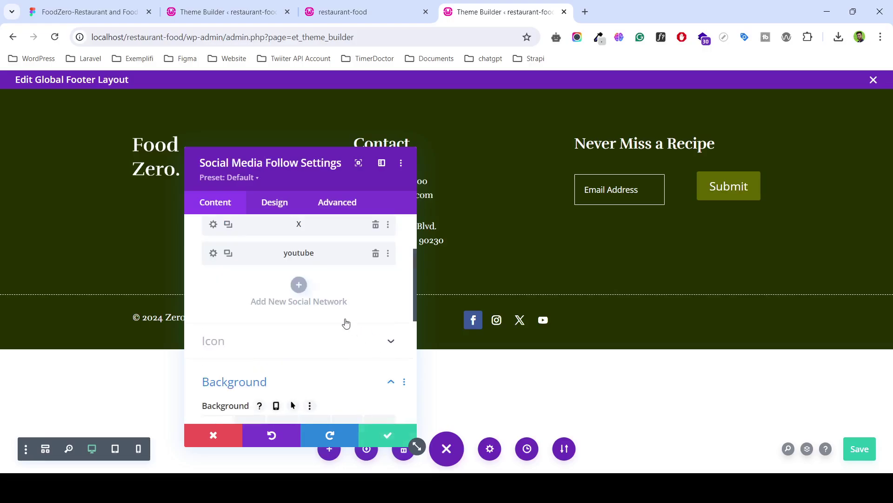
Delete the blue background colour from the Facebook icon.
scroll(311, 313, up, 3)
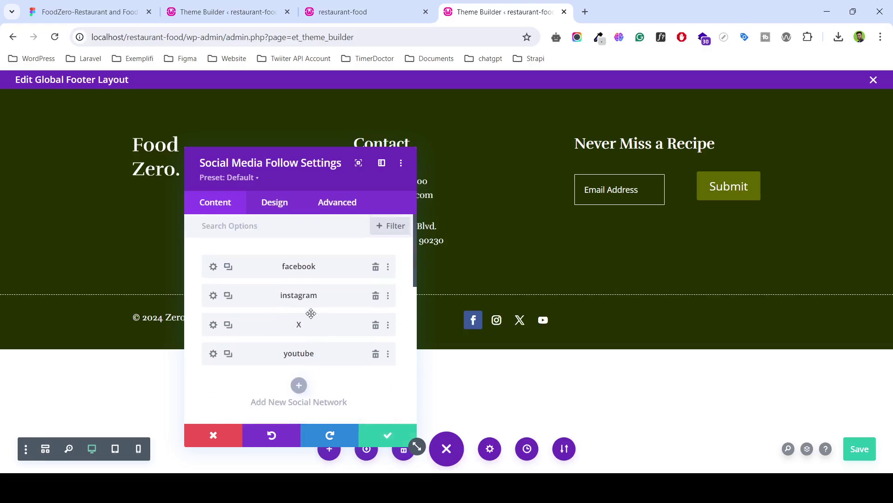
click(213, 267)
scroll(349, 322, down, 3)
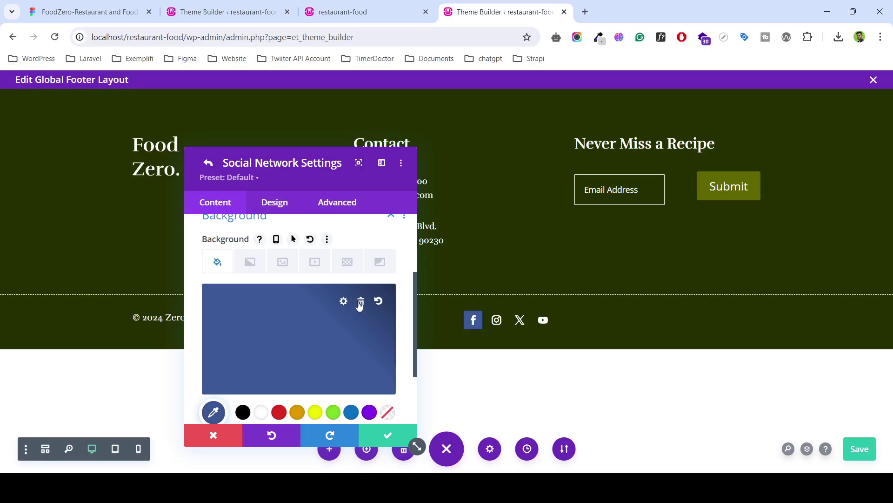
click(361, 302)
click(383, 434)
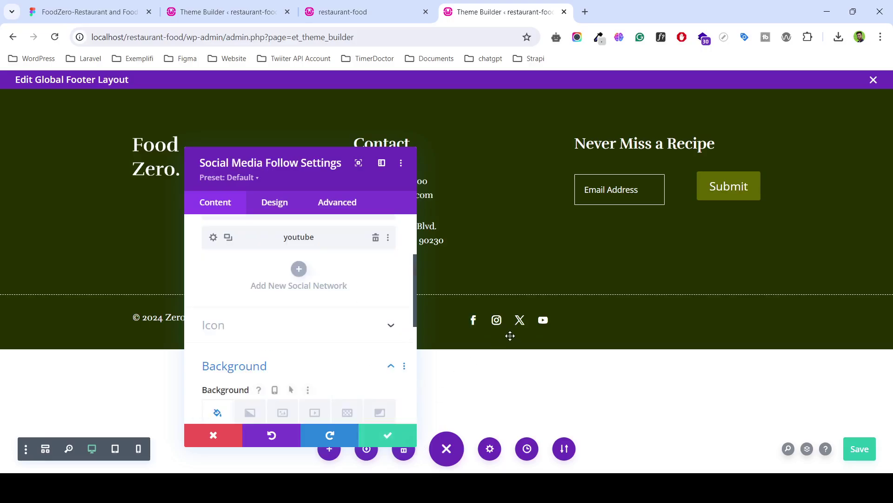
scroll(324, 324, up, 3)
scroll(324, 325, up, 2)
Set the social follow module's alignment to right under Design > Alignment and close its settings.
click(279, 205)
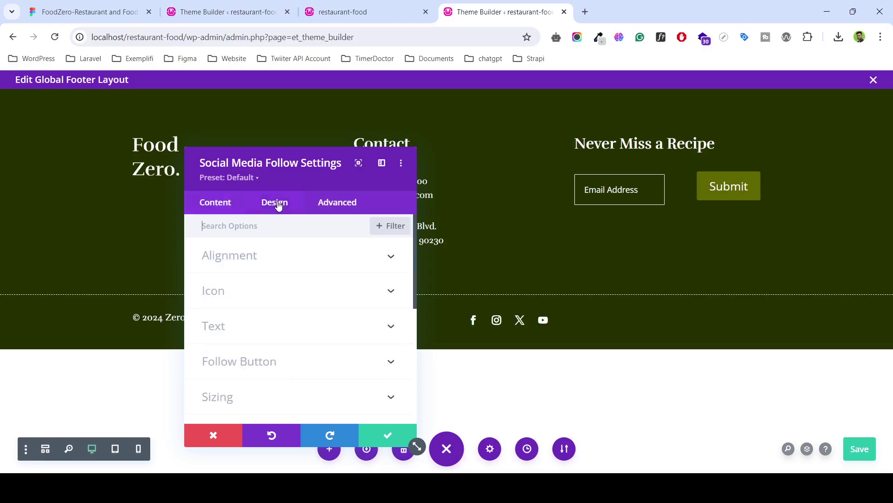
click(287, 269)
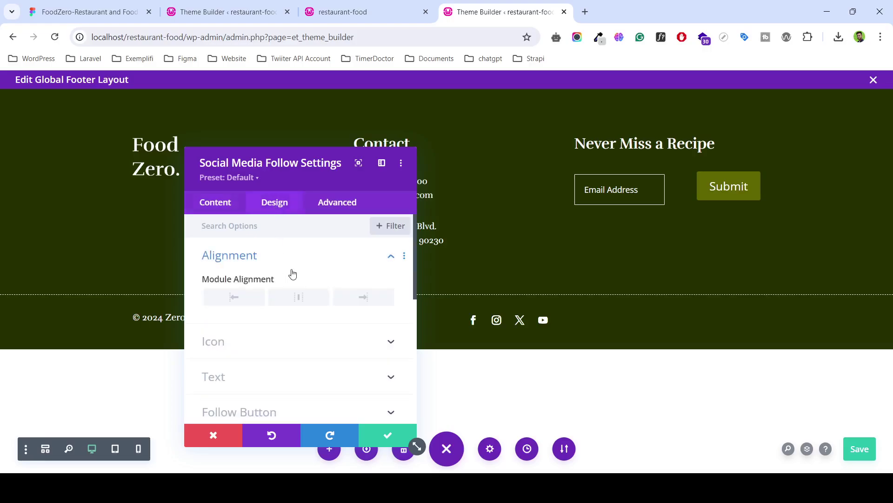
click(363, 306)
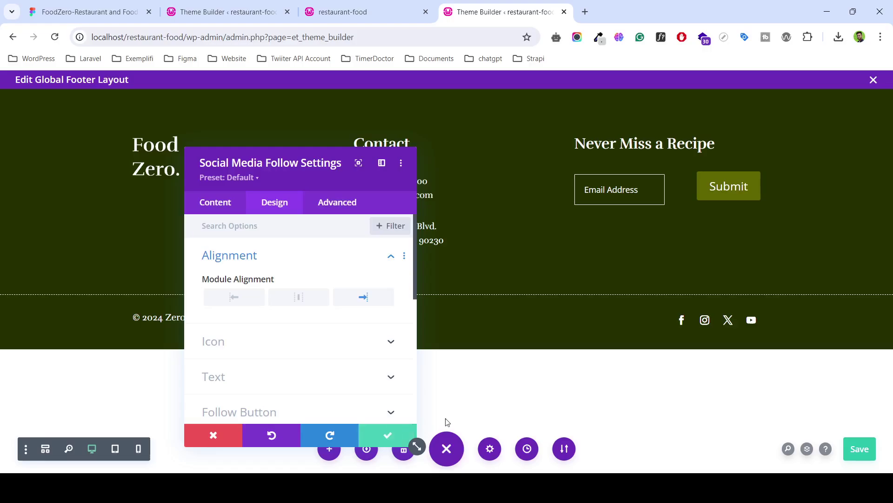
key(Escape)
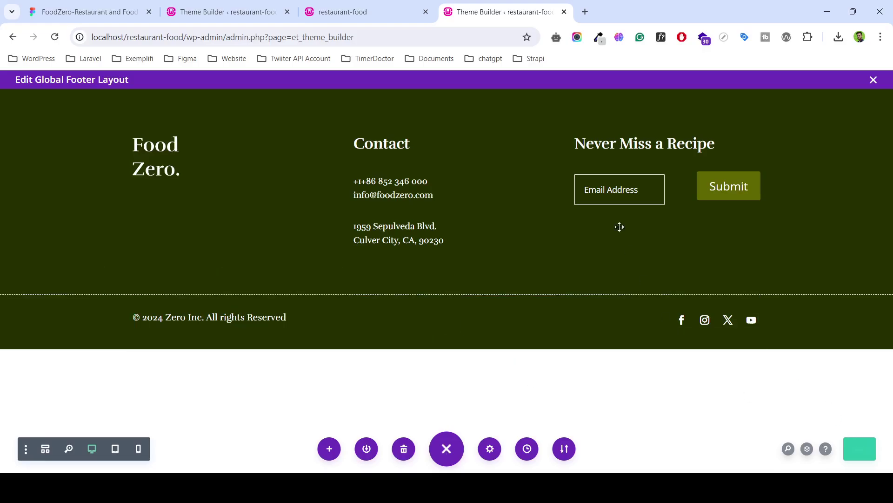
Reload the live restaurant-food site tab to see the updated footer.
click(342, 11)
click(385, 39)
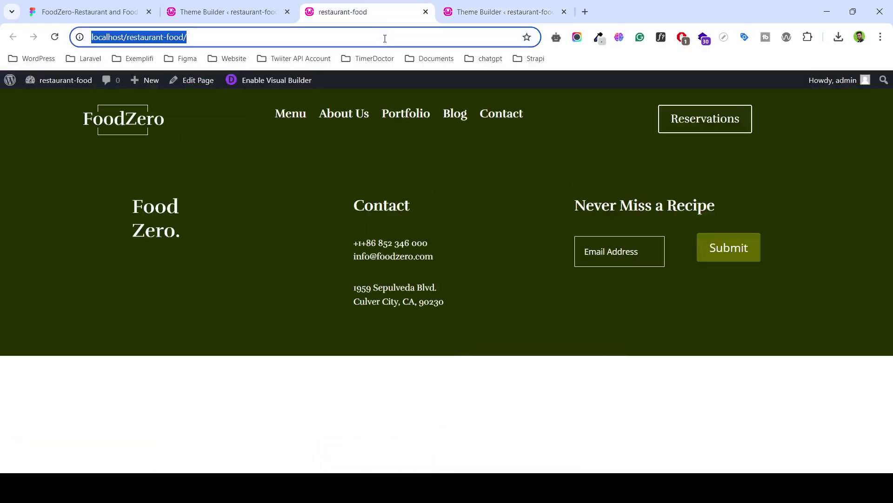
key(Return)
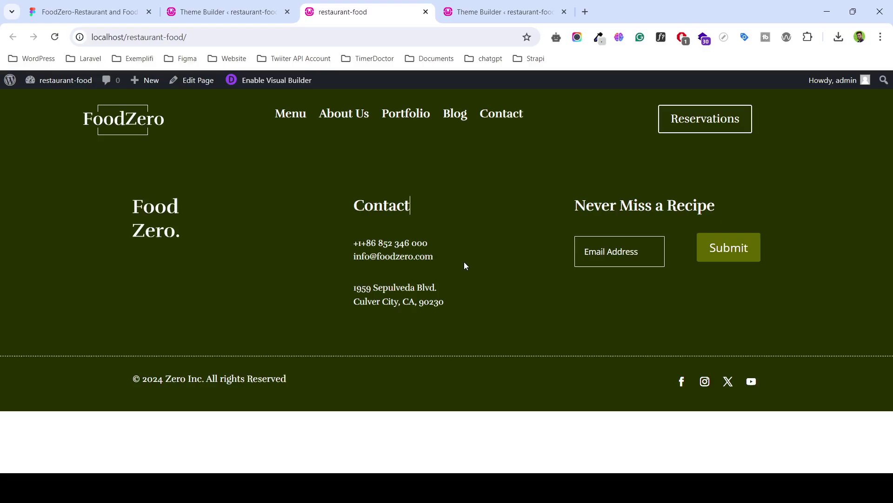
Load localhost/restaurant-food/ in a new incognito window.
click(233, 42)
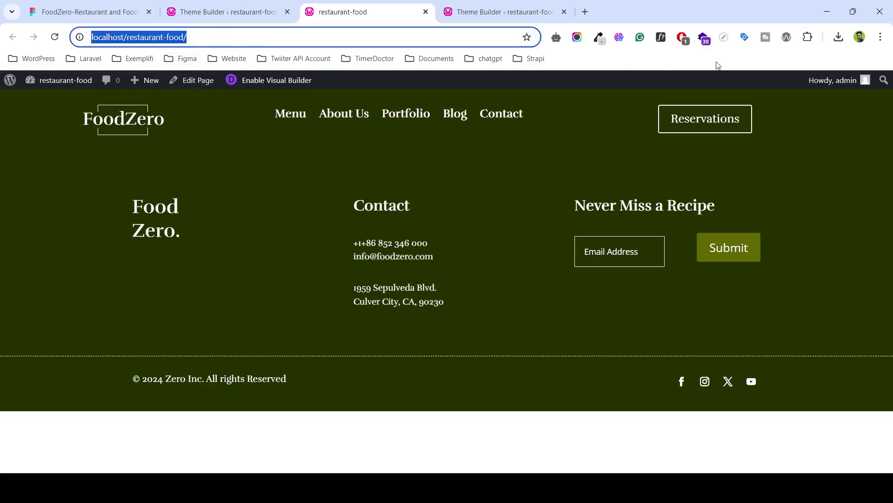
click(881, 37)
click(815, 123)
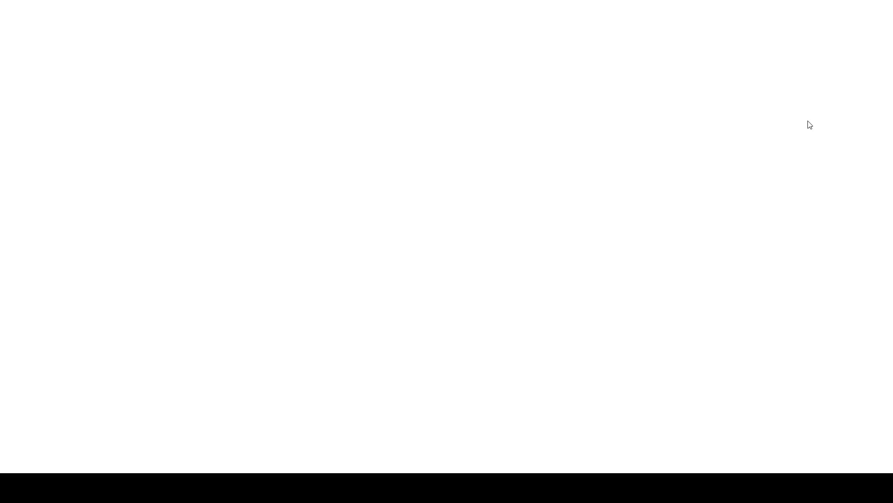
text(http://localhost/restaurant-food/)
key(Return)
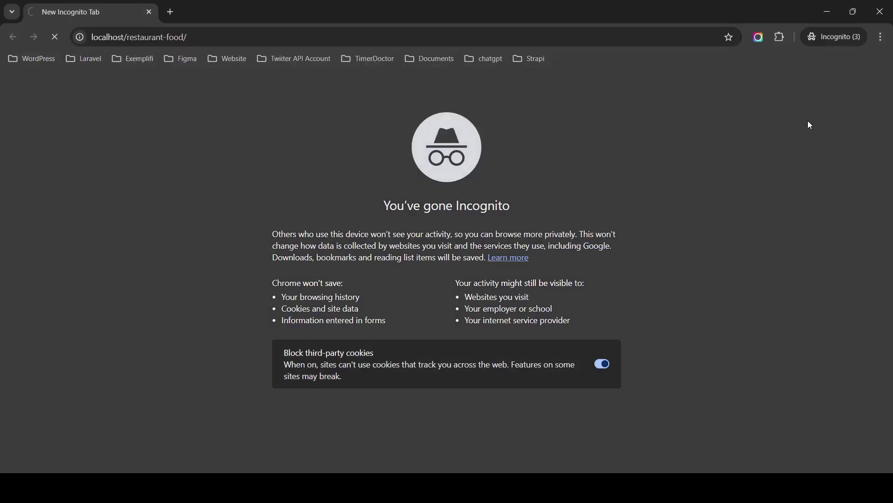